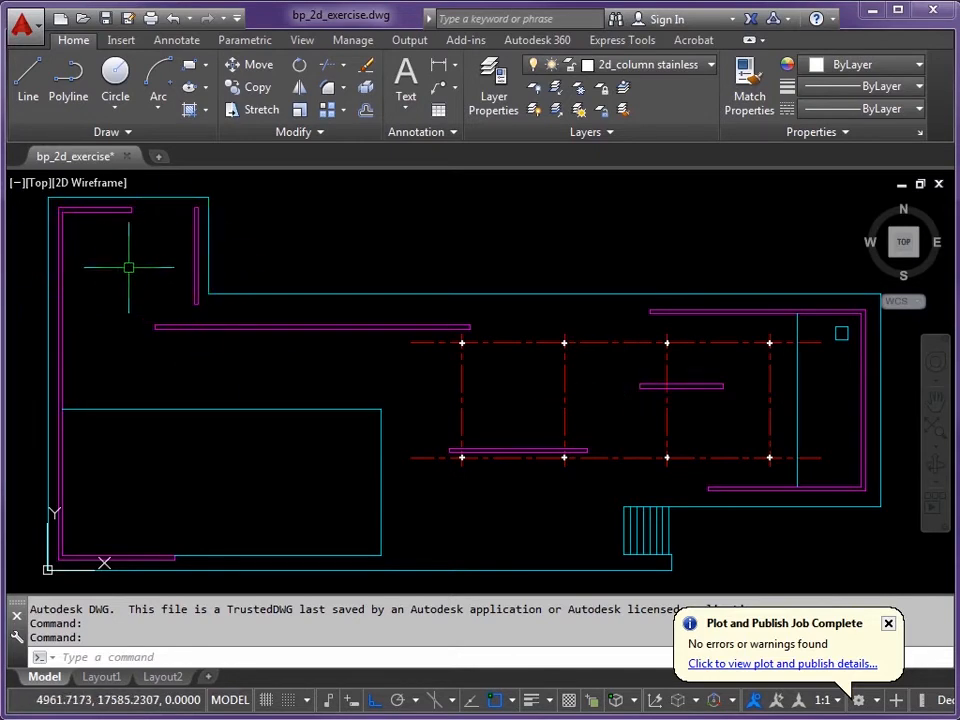
Step: Pan and zoom in to frame the corner where the upper-left room's magenta partition walls meet
mouse_move(133, 268)
middle_down()
mouse_move(268, 321)
mouse_move(390, 348)
mouse_move(411, 388)
mouse_move(422, 302)
middle_up()
scroll(389, 348, up, 3)
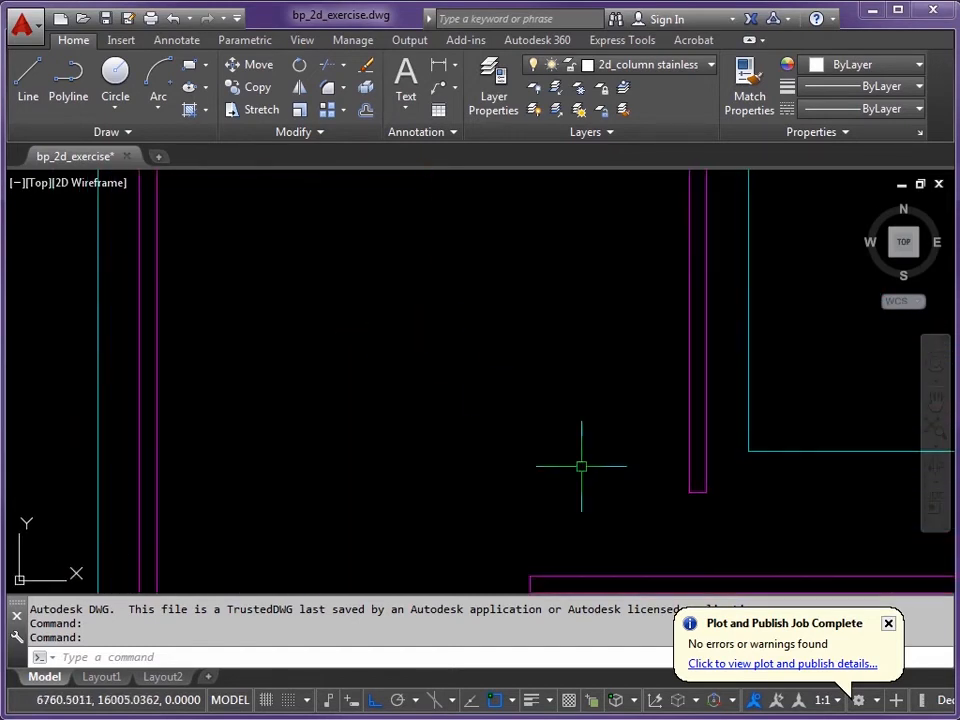
middle_drag(430, 435, 461, 396)
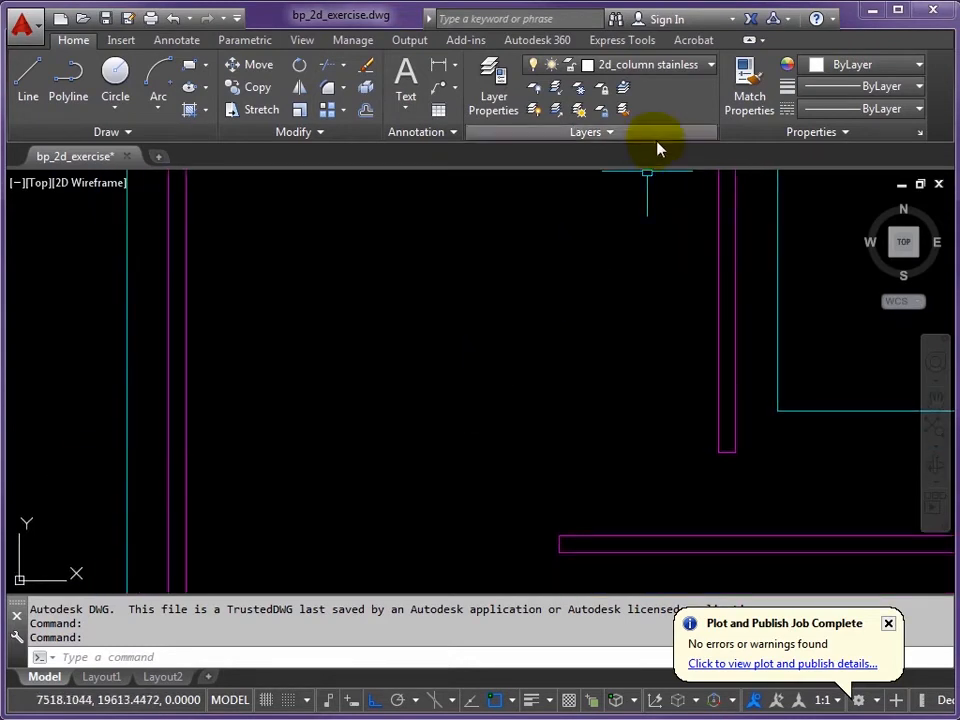
Step: Make 2d_window_frame_vert the current layer and dismiss the Plot and Publish balloon
click(712, 66)
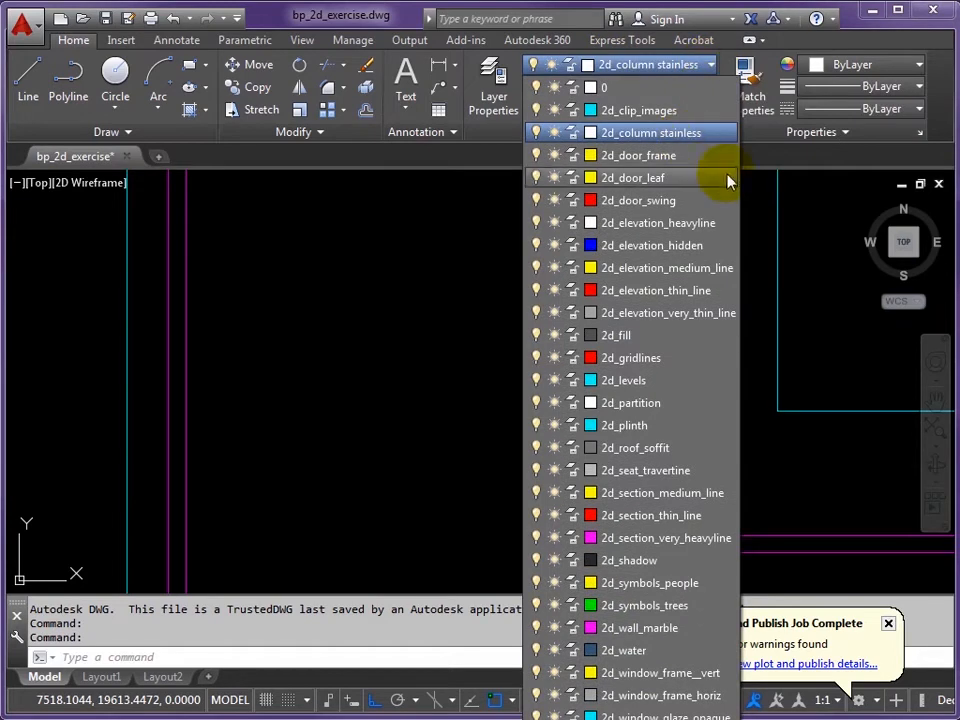
click(655, 675)
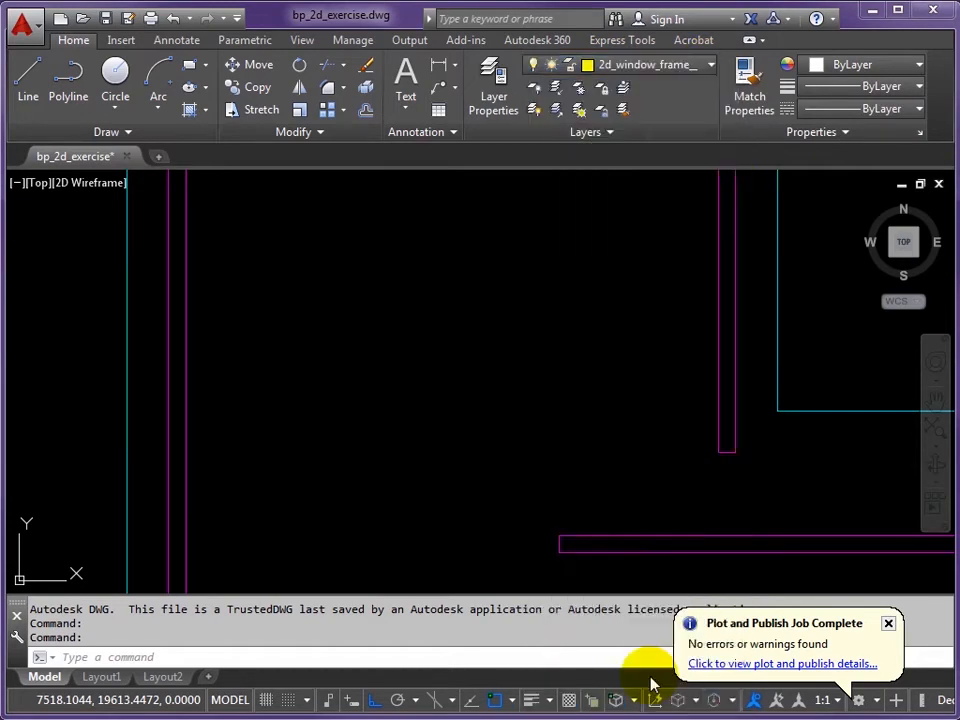
click(888, 625)
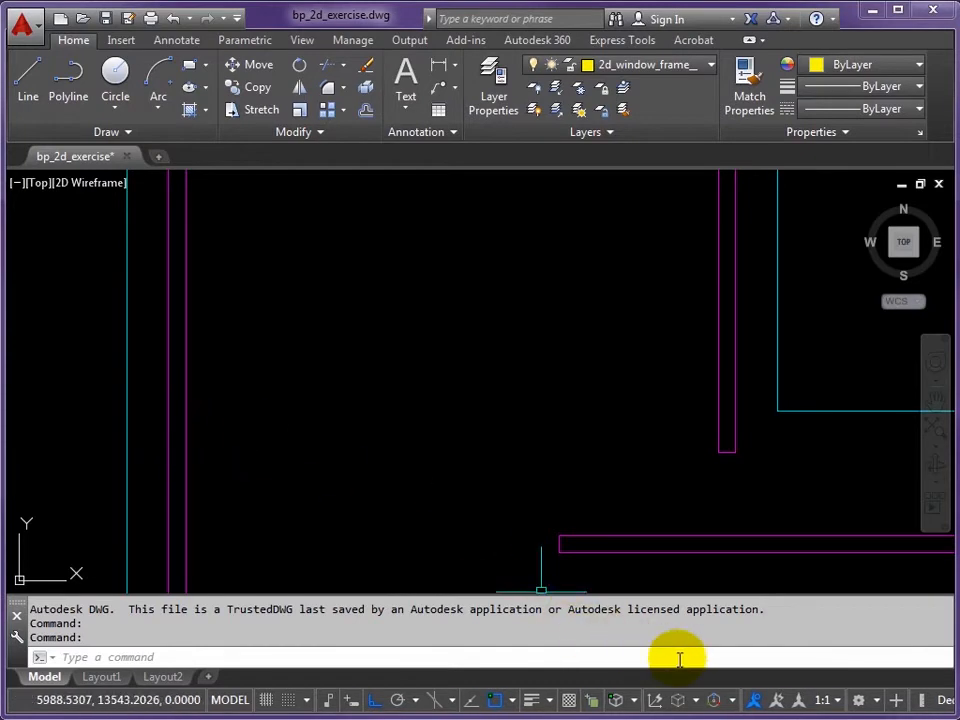
Step: Turn on OSNAP, leaving the object snap modes unchanged
click(497, 703)
click(512, 701)
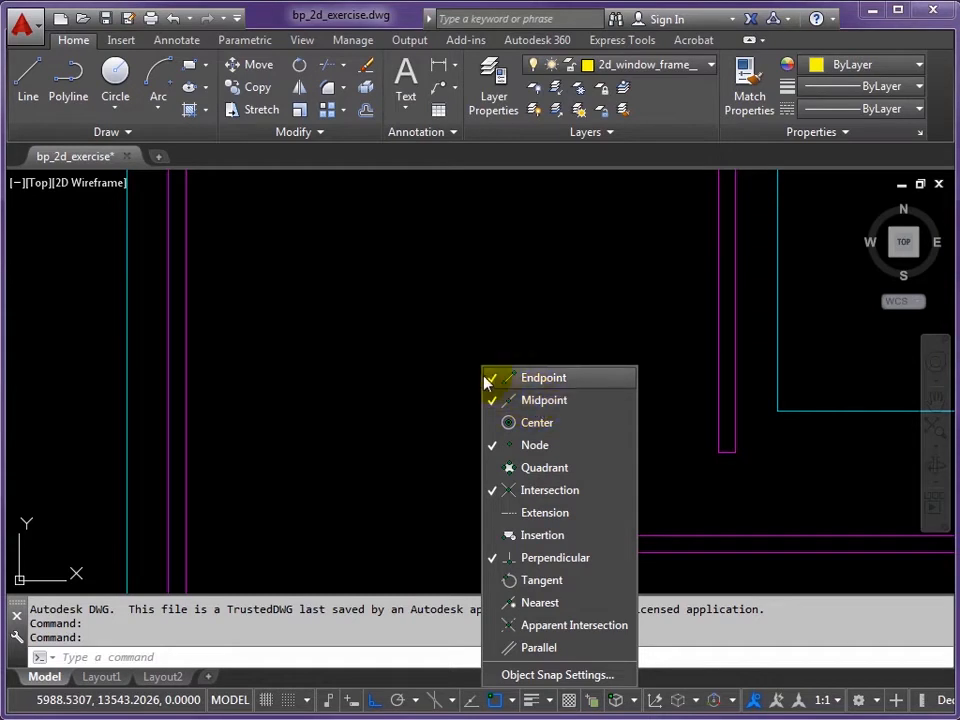
click(414, 400)
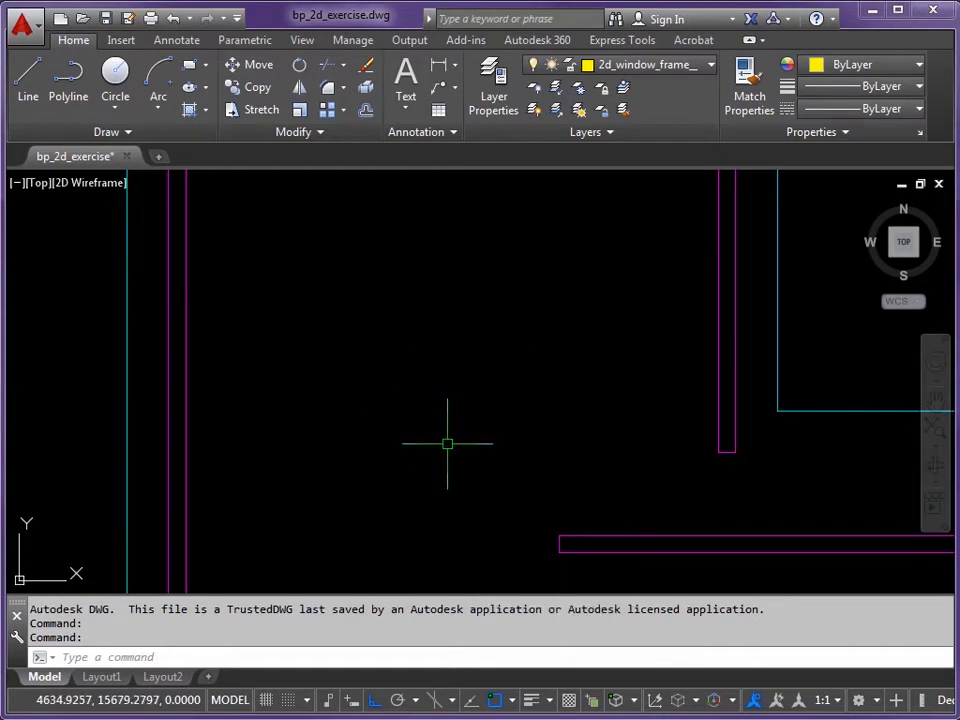
Step: Draw a horizontal line from the right wall's inner corner square to the left wall
text(L)
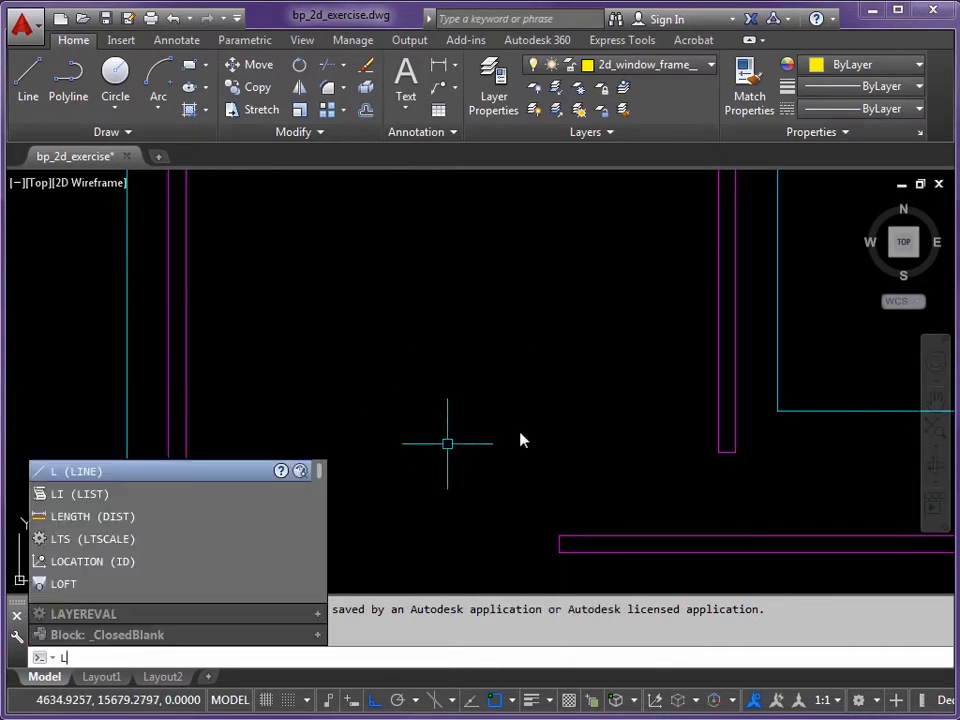
key(Return)
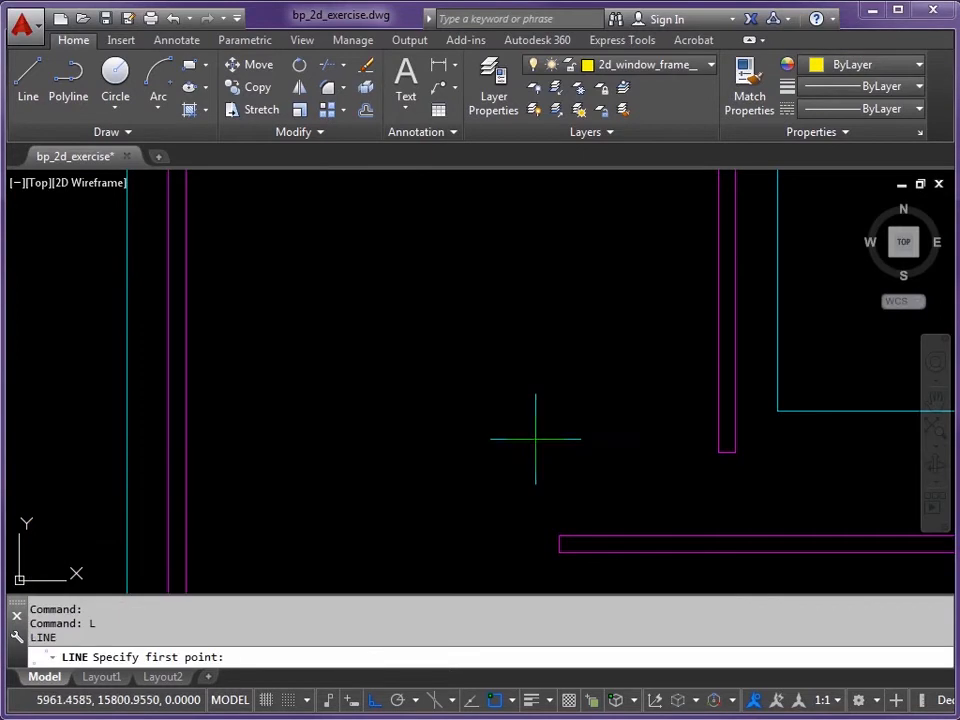
click(718, 453)
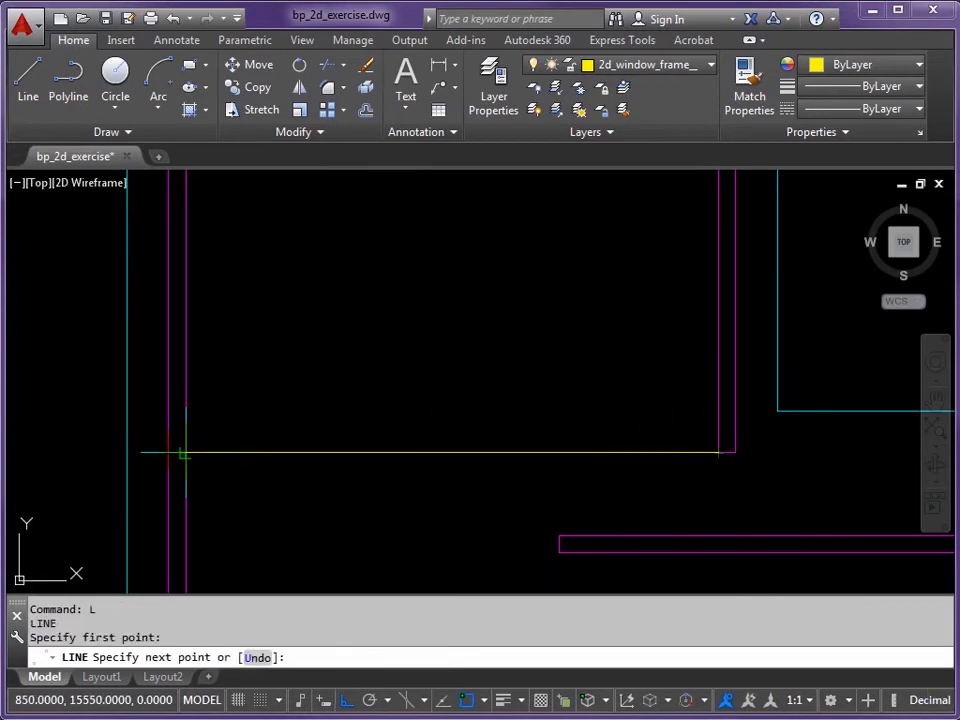
click(178, 453)
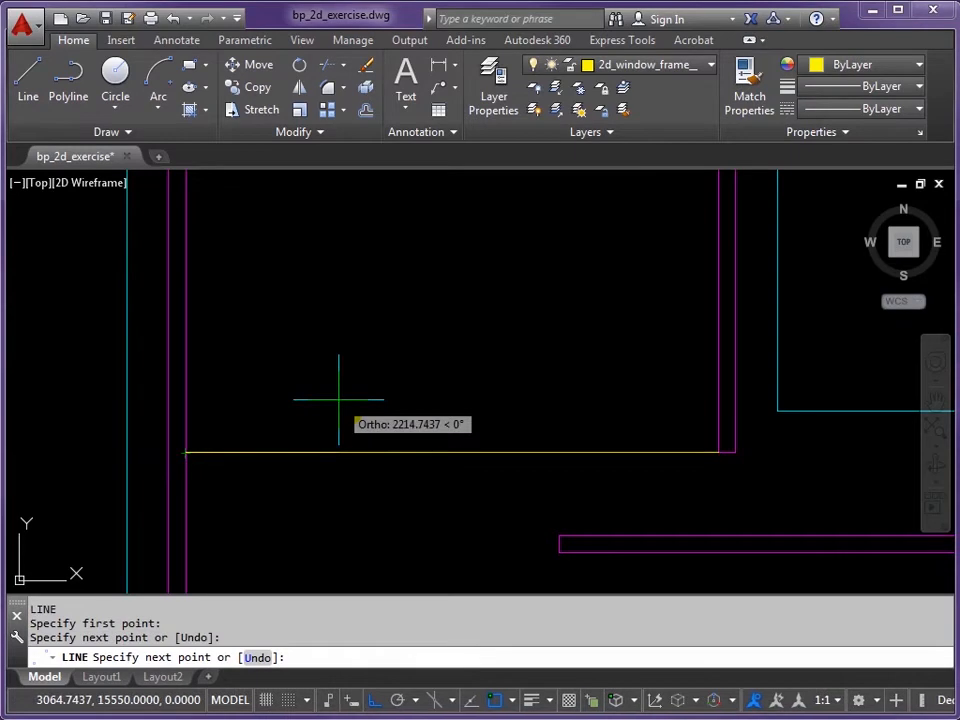
key(Return)
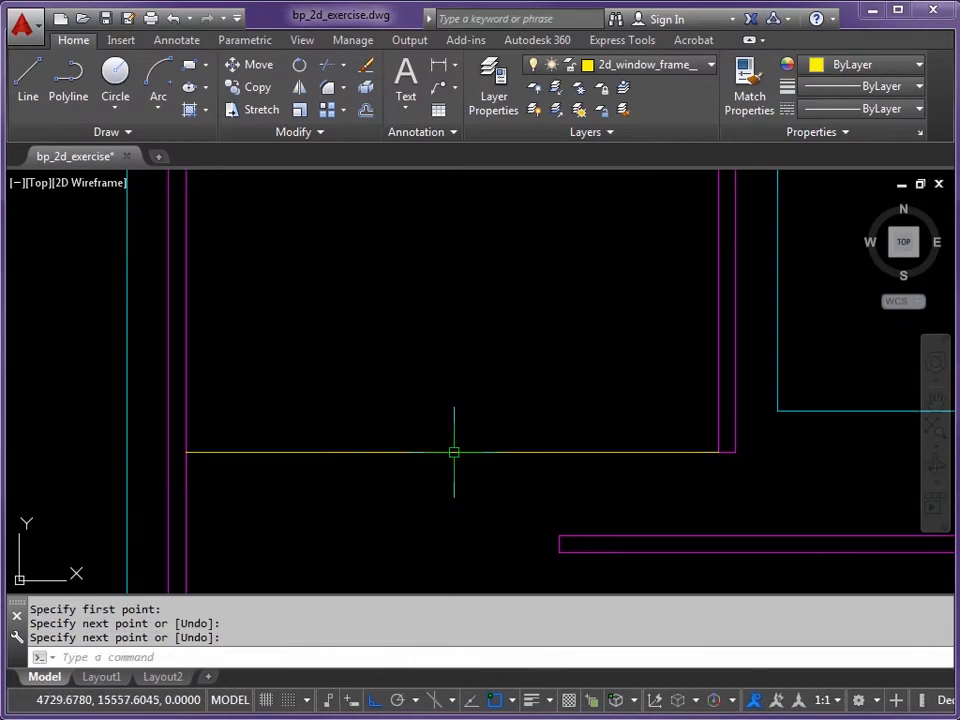
Step: Draw a vertical line rising from the horizontal line's midpoint
mouse_move(456, 310)
middle_down()
mouse_move(446, 393)
mouse_move(446, 383)
middle_up()
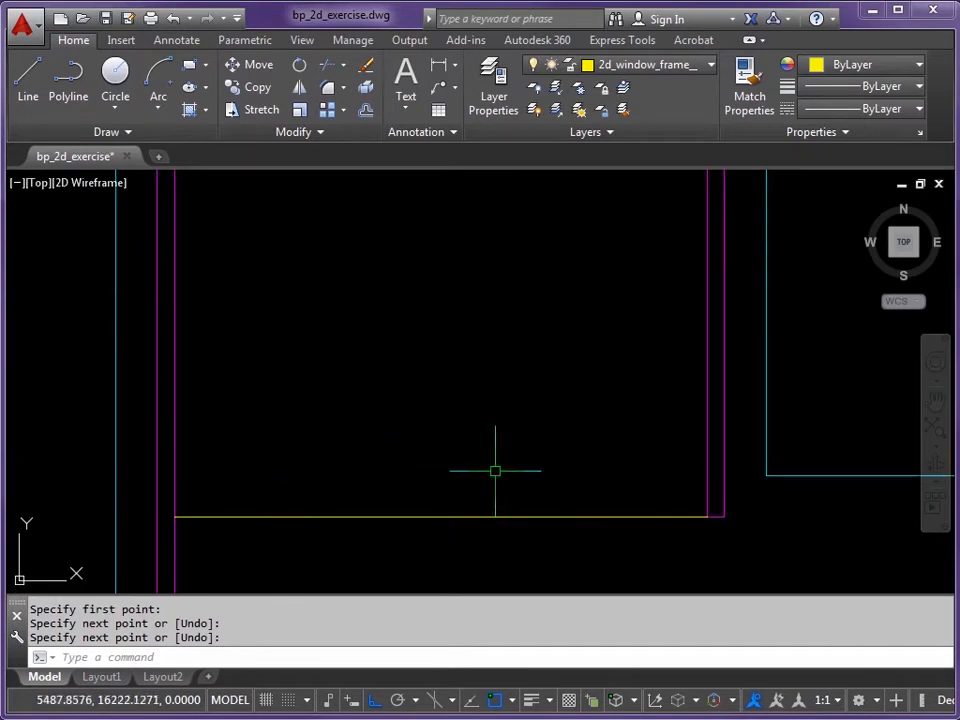
text(l)
key(Return)
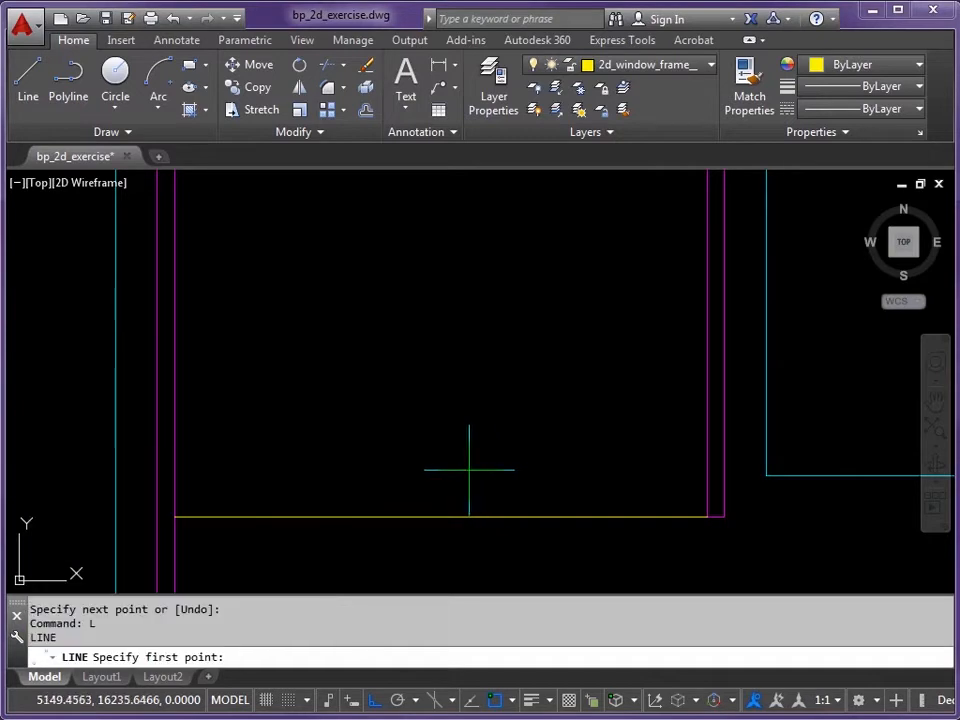
click(440, 518)
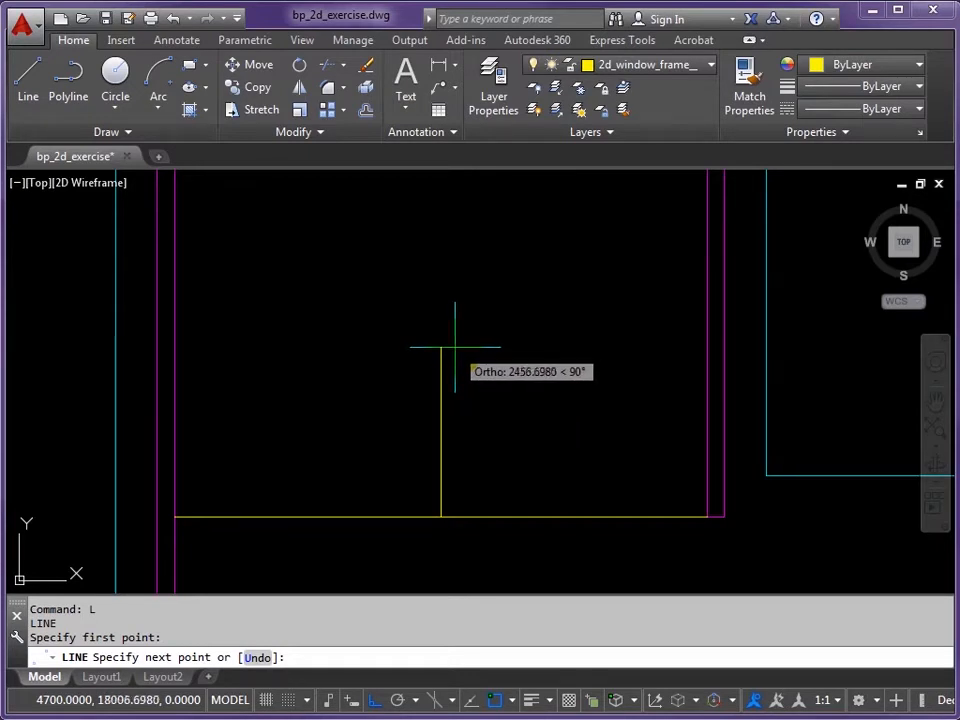
click(455, 347)
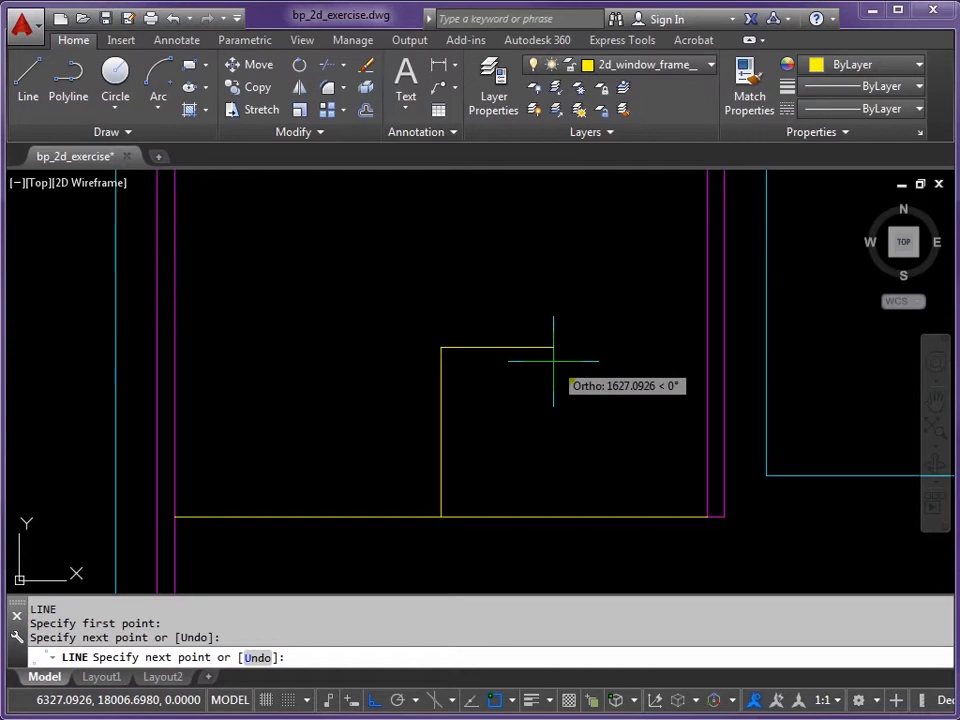
key(Return)
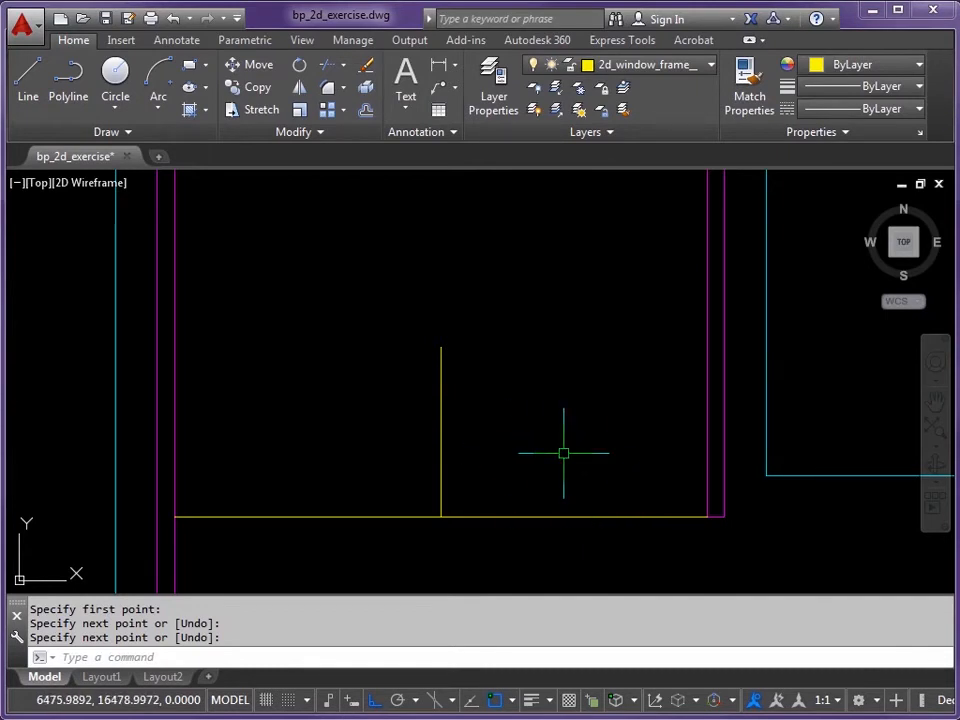
Step: Offset the base line 500 upward, then offset that copy another 100 upward
text(o)
key(Return)
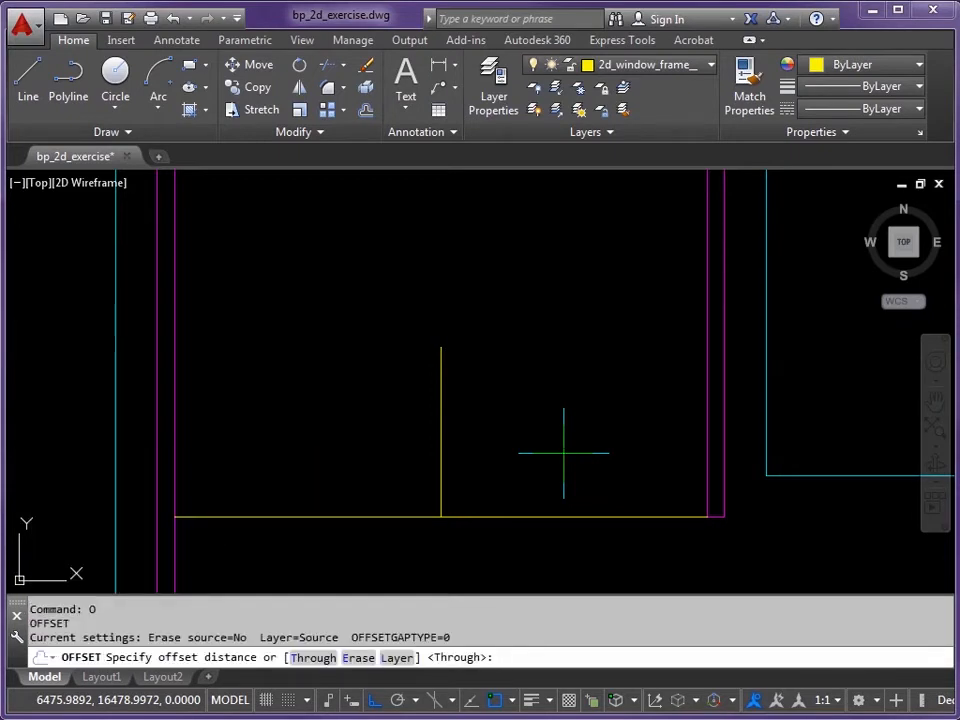
key(Return)
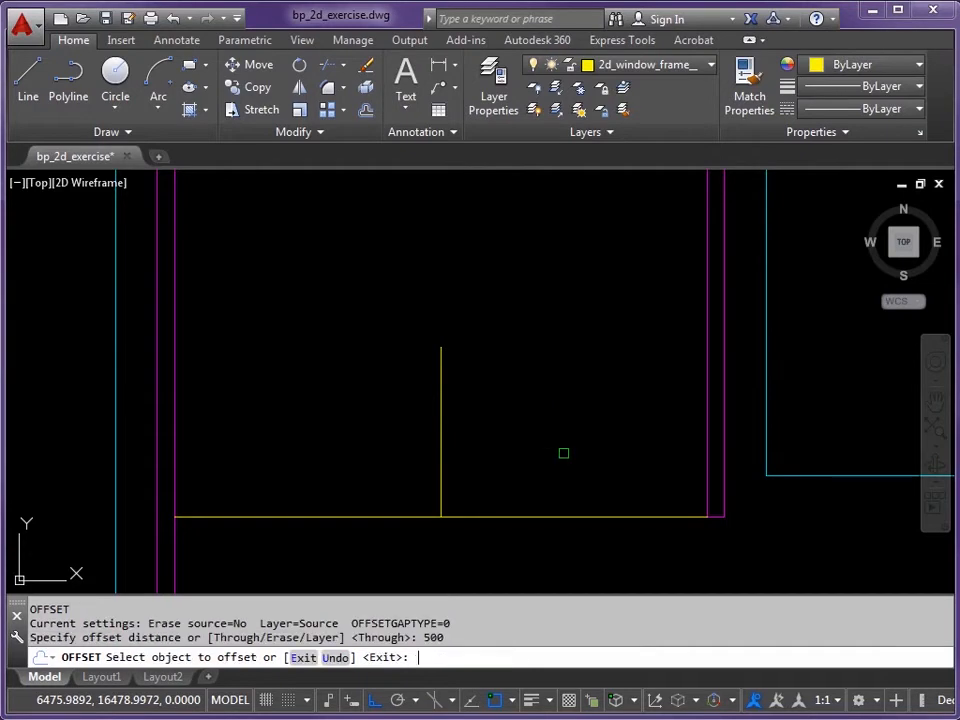
click(521, 516)
click(516, 440)
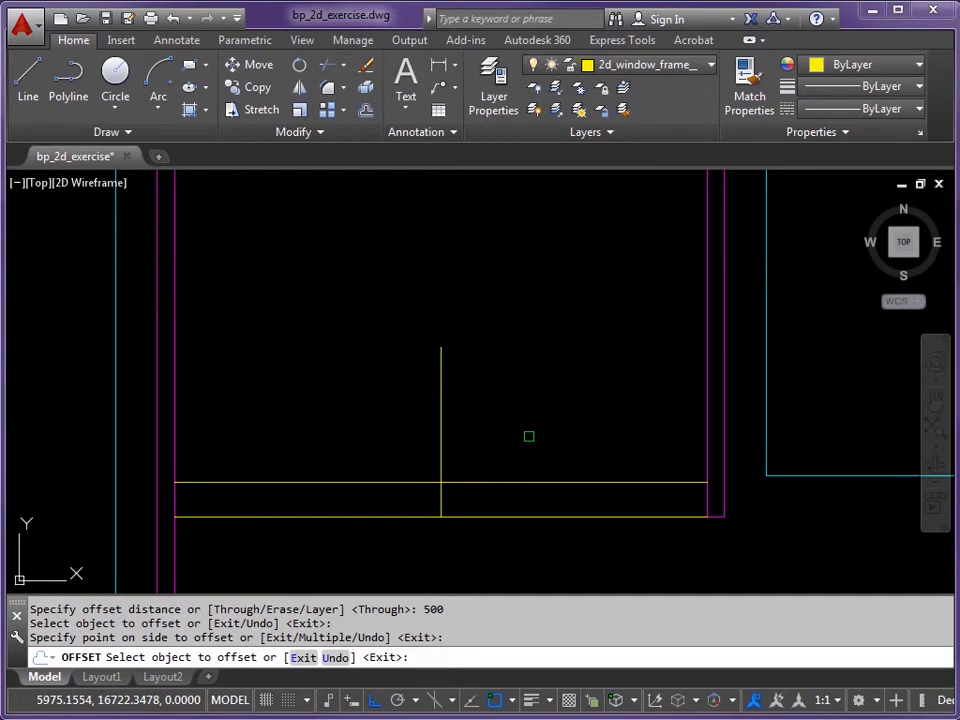
key(Return)
key(Return)
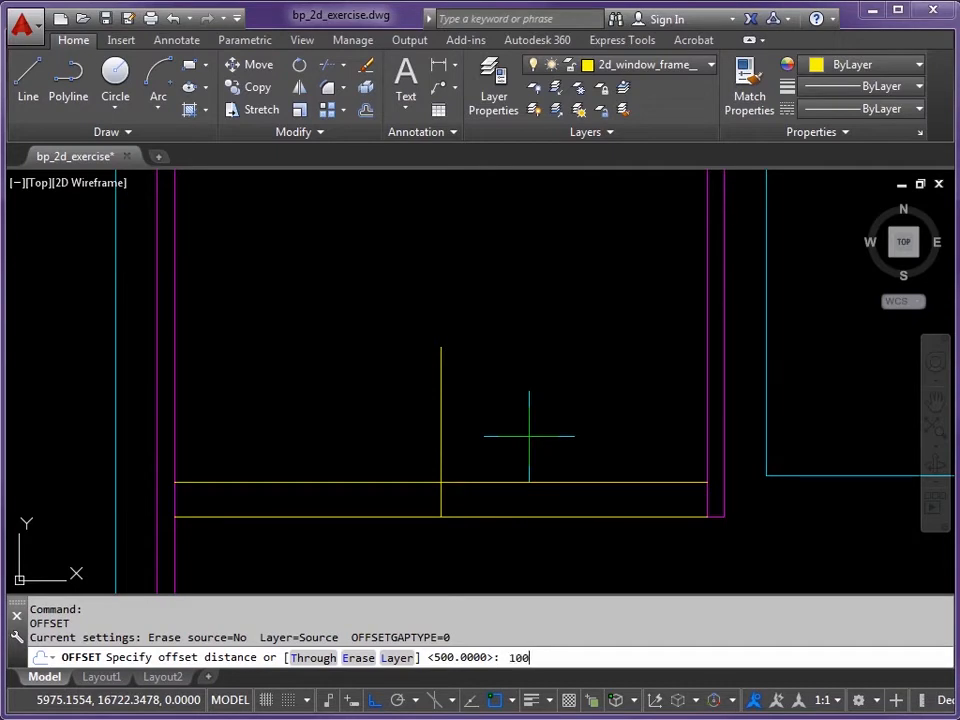
key(Return)
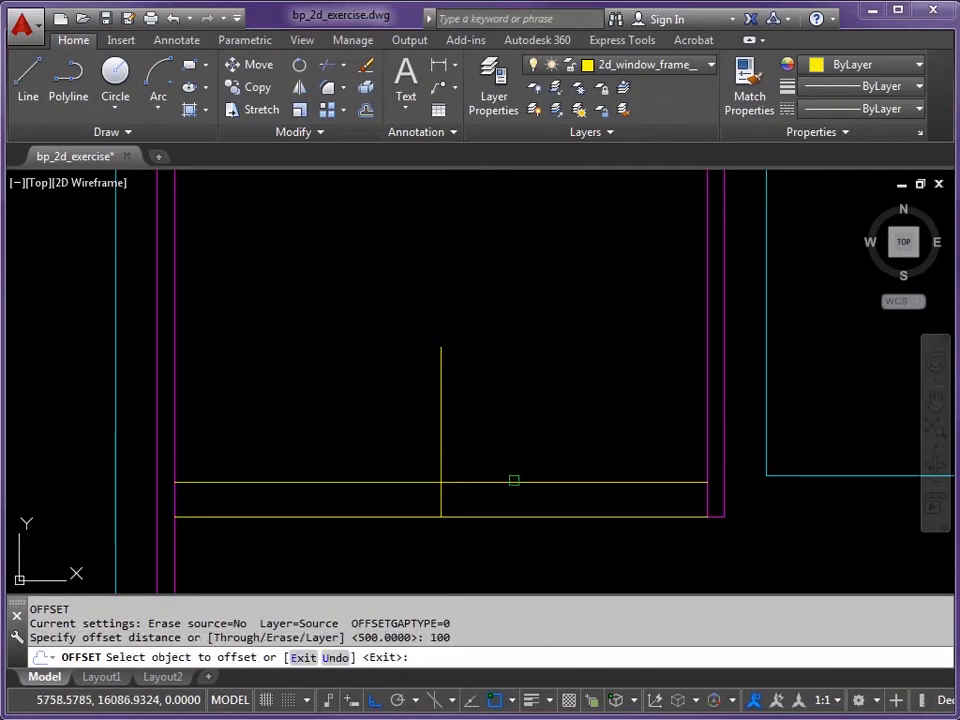
click(513, 481)
click(514, 440)
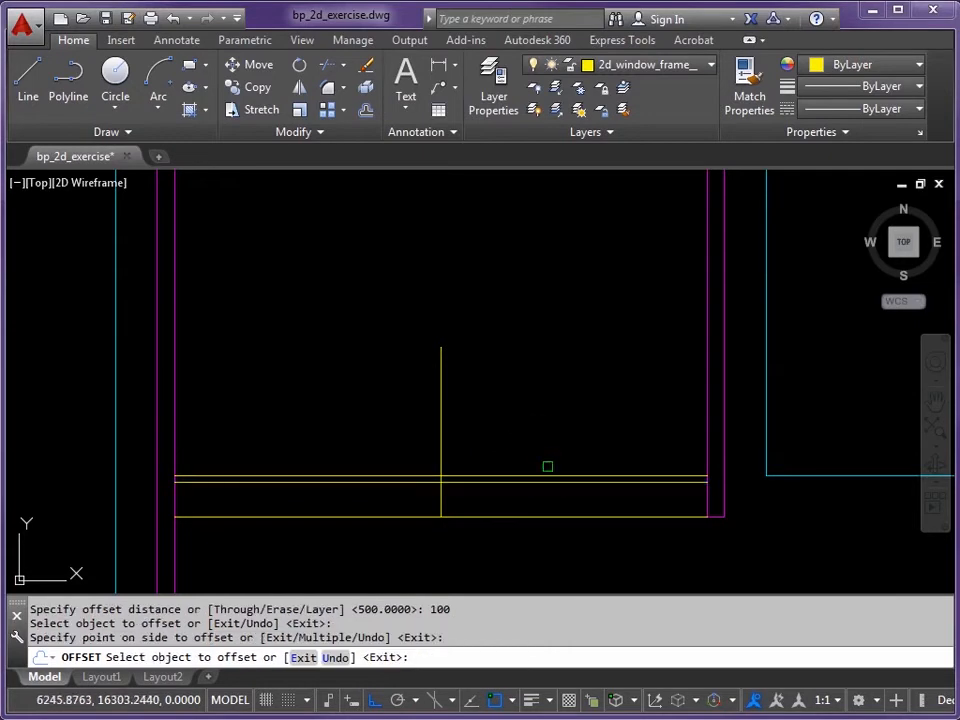
Step: Add two more parallel horizontal copies above, offset 25 and then 50
scroll(549, 467, up, 3)
scroll(557, 473, down, 2)
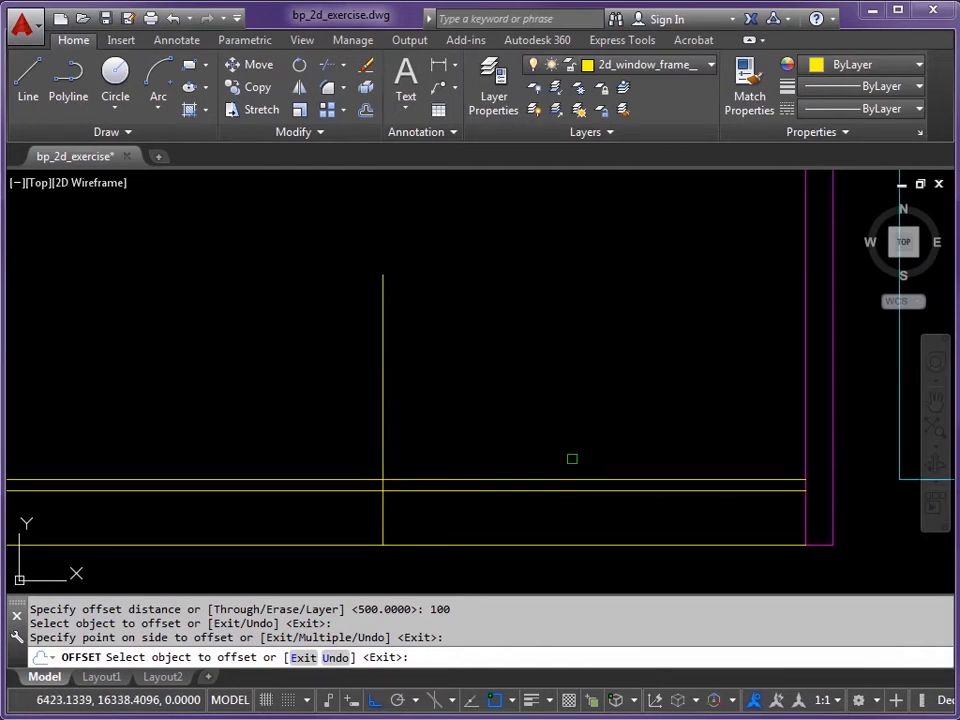
key(Return)
key(Return)
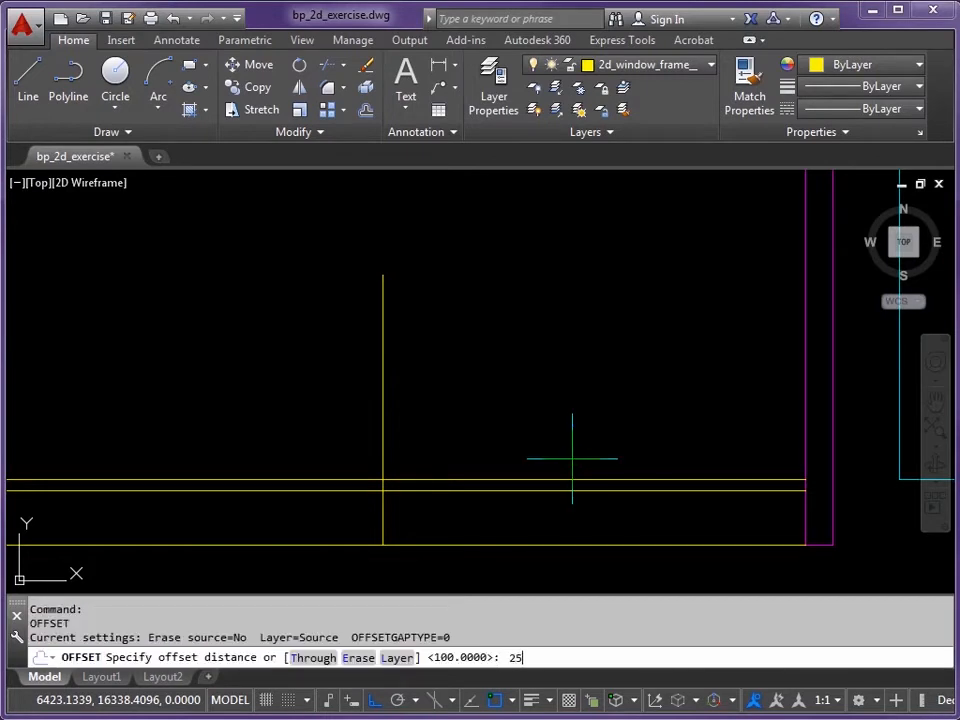
key(Return)
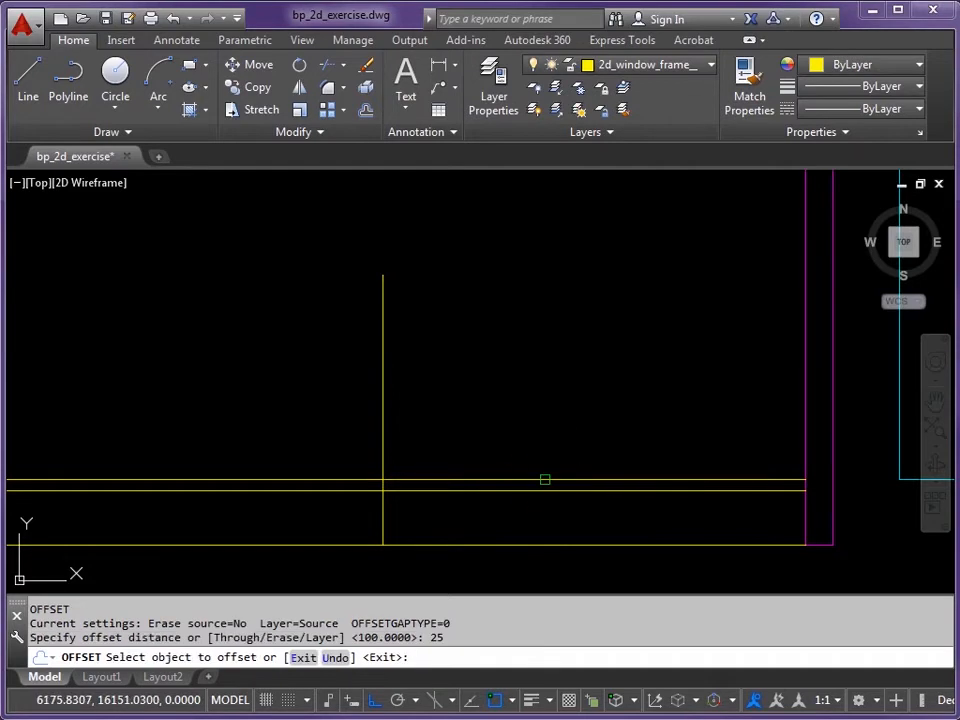
click(546, 479)
click(538, 430)
scroll(570, 468, up, 3)
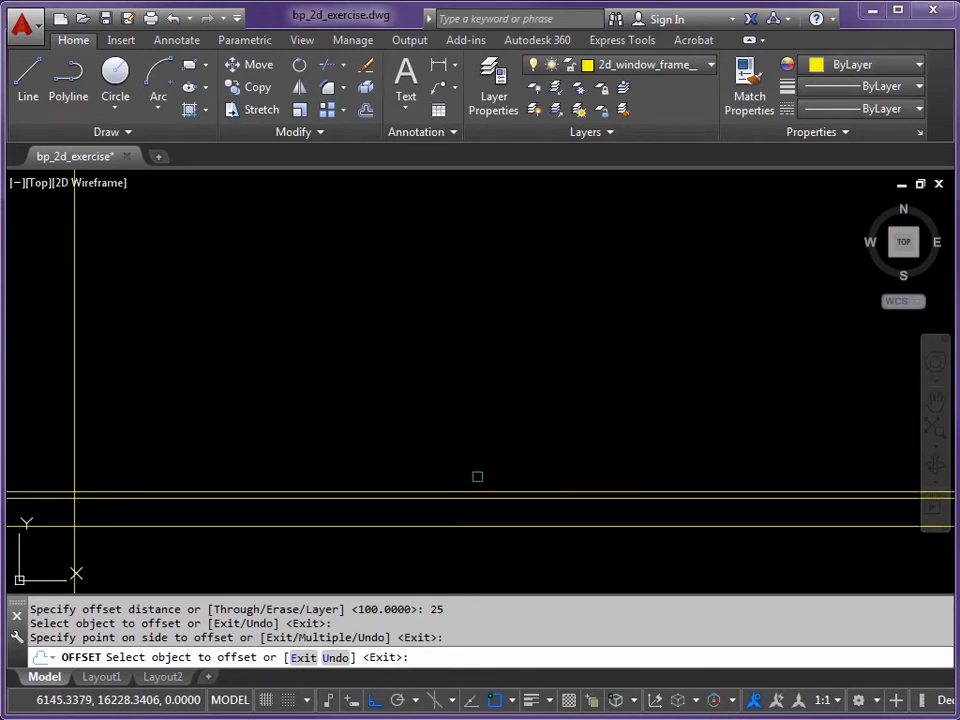
key(Return)
key(Return)
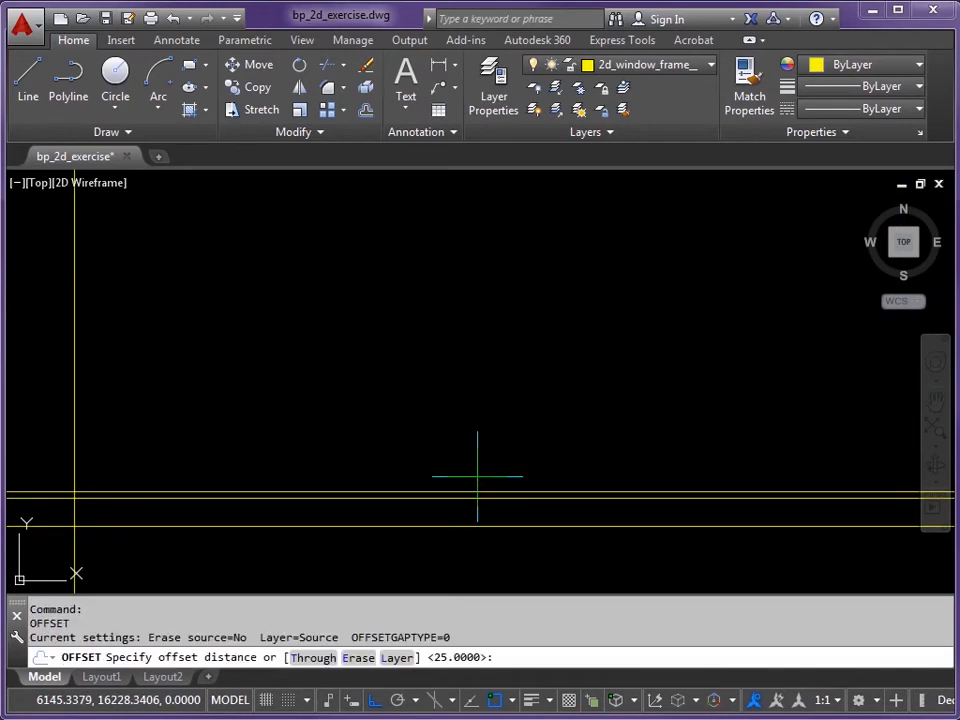
key(Return)
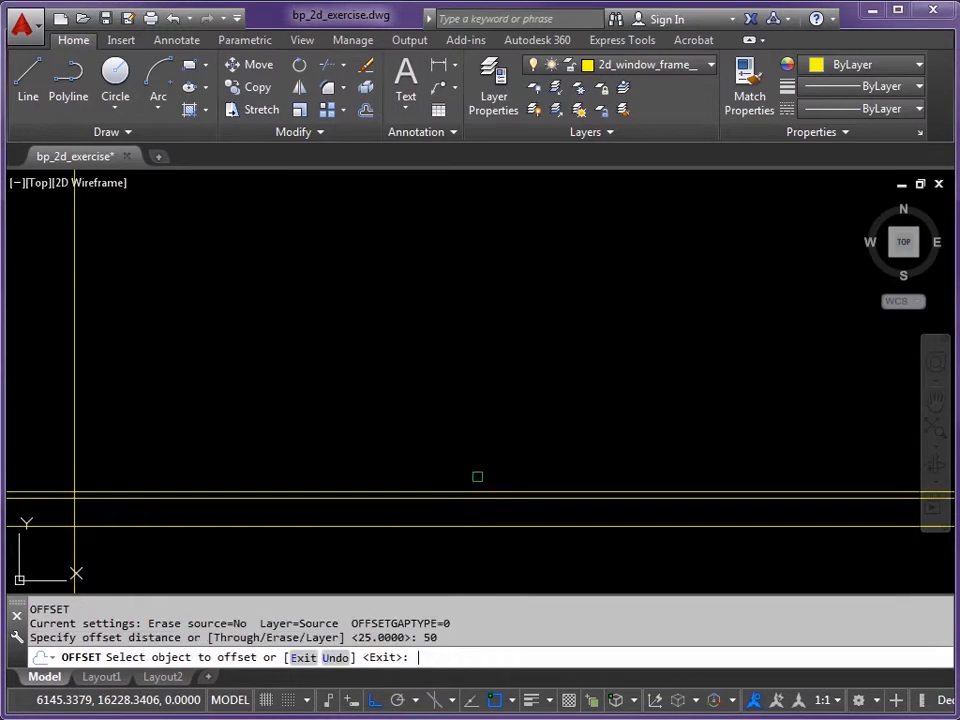
click(476, 489)
click(476, 414)
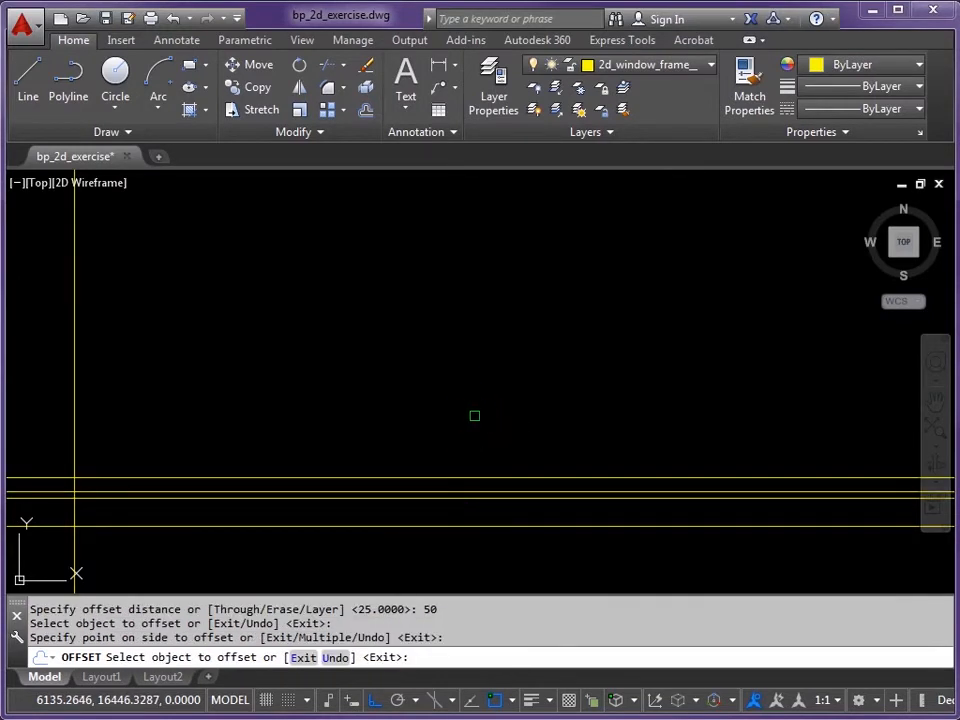
scroll(511, 405, down, 2)
scroll(500, 412, up, 3)
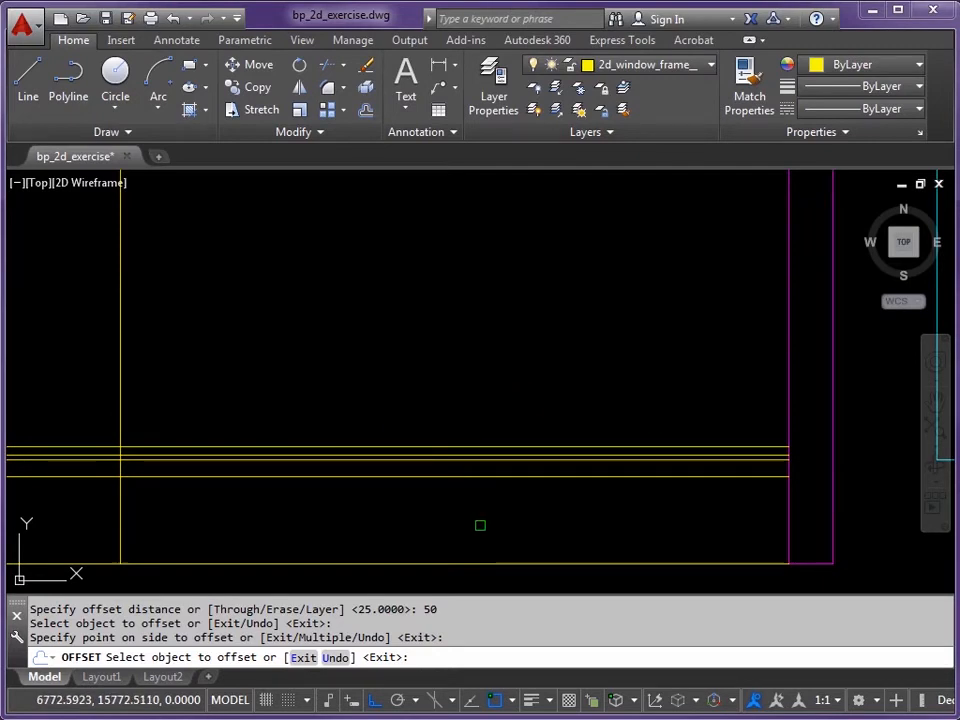
Step: Offset the left wall line 50 to the right, then offset that copy 1800 further right
key(Return)
key(Return)
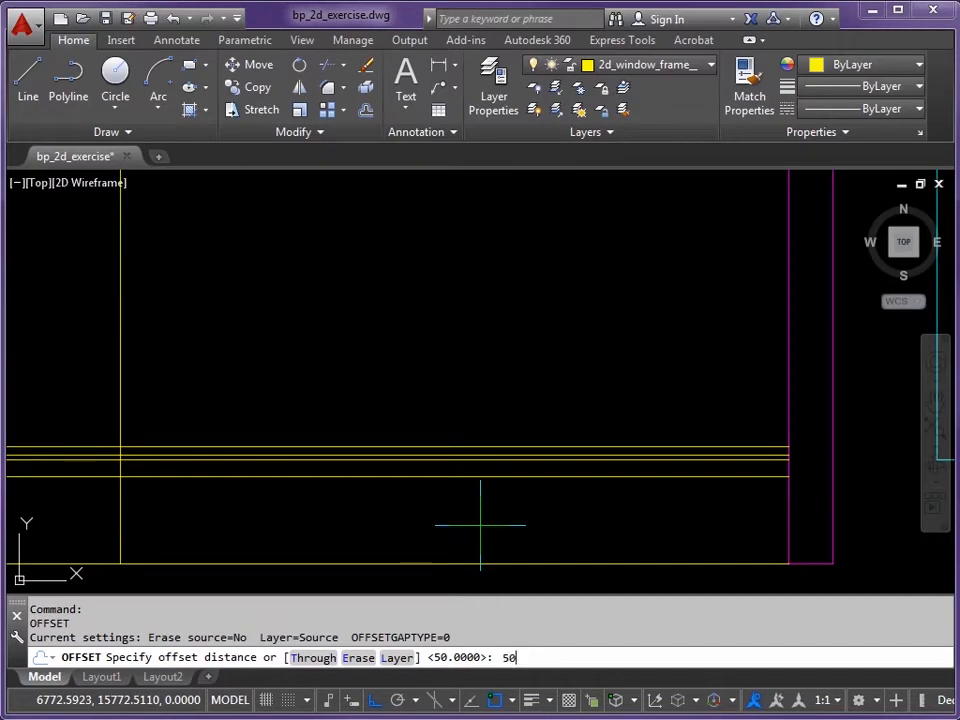
key(Return)
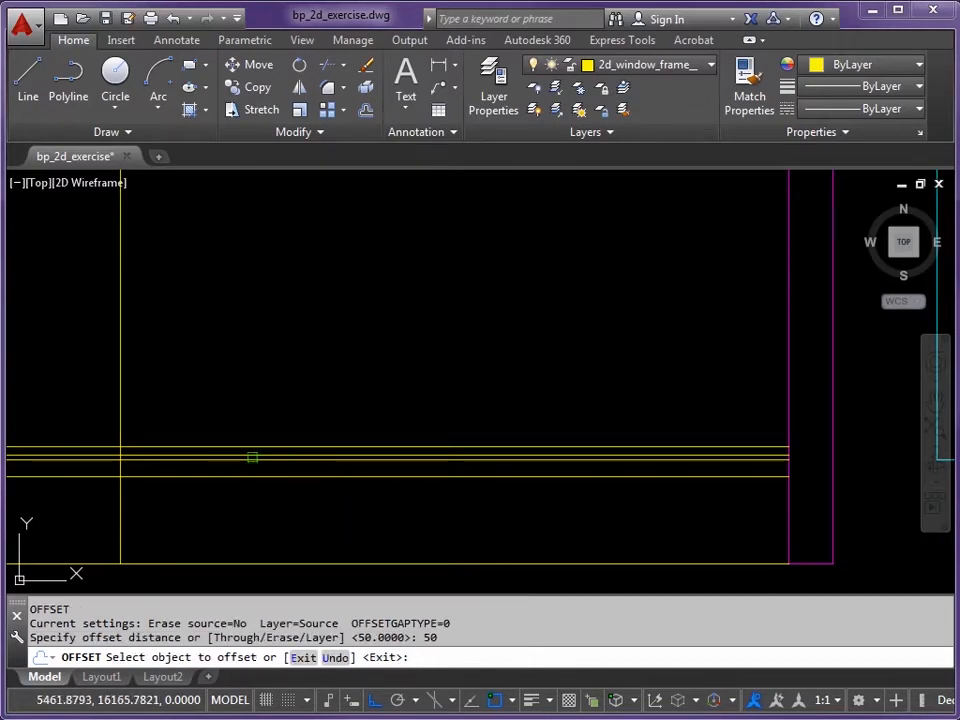
click(120, 411)
click(200, 390)
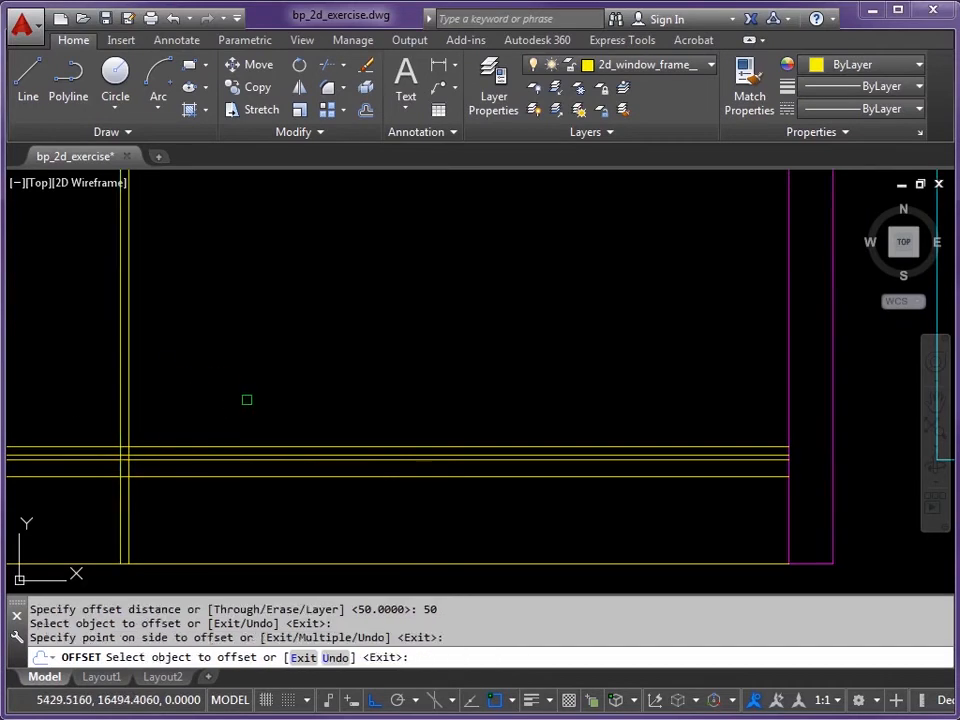
key(Return)
key(Return)
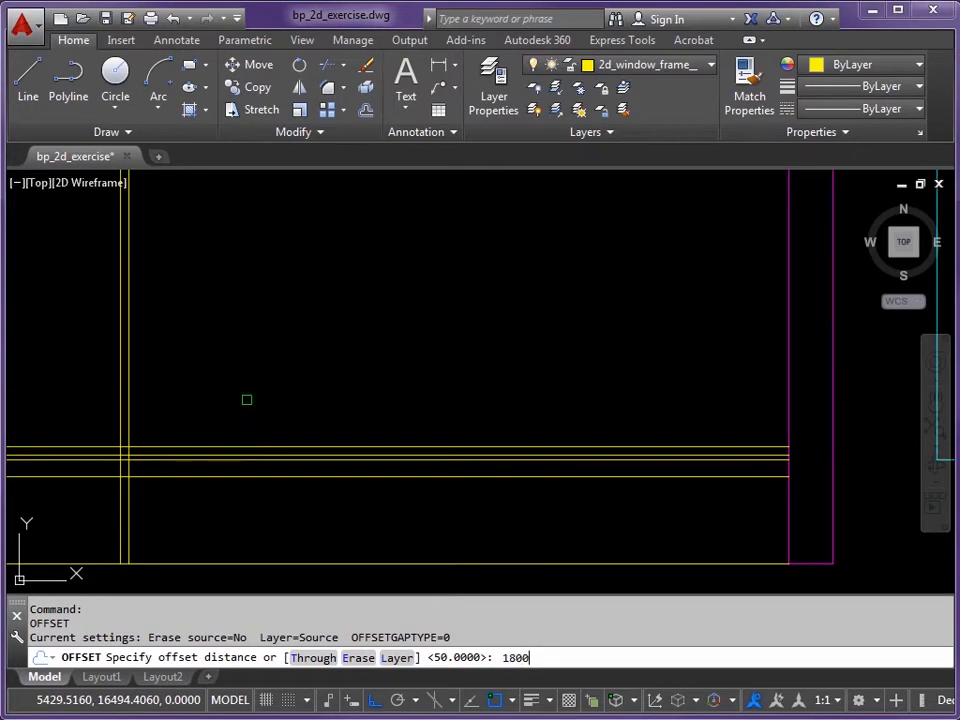
key(Return)
click(129, 420)
click(341, 403)
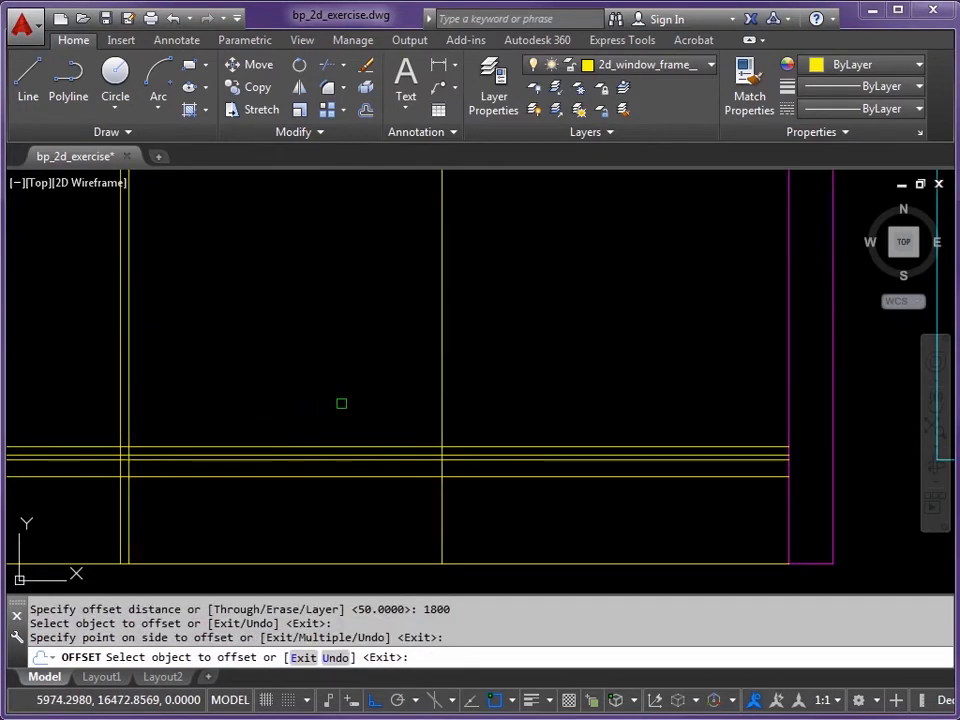
Step: Offset the opening's right edge line 100 further right to complete the guides
key(Return)
key(Return)
text(100)
key(Return)
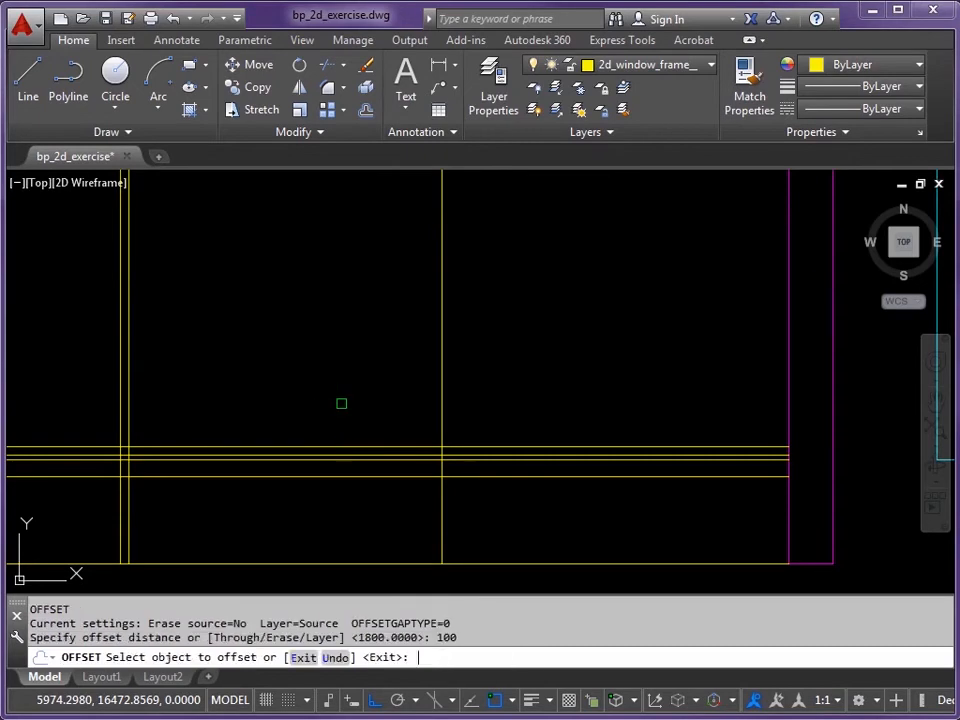
click(441, 420)
click(500, 470)
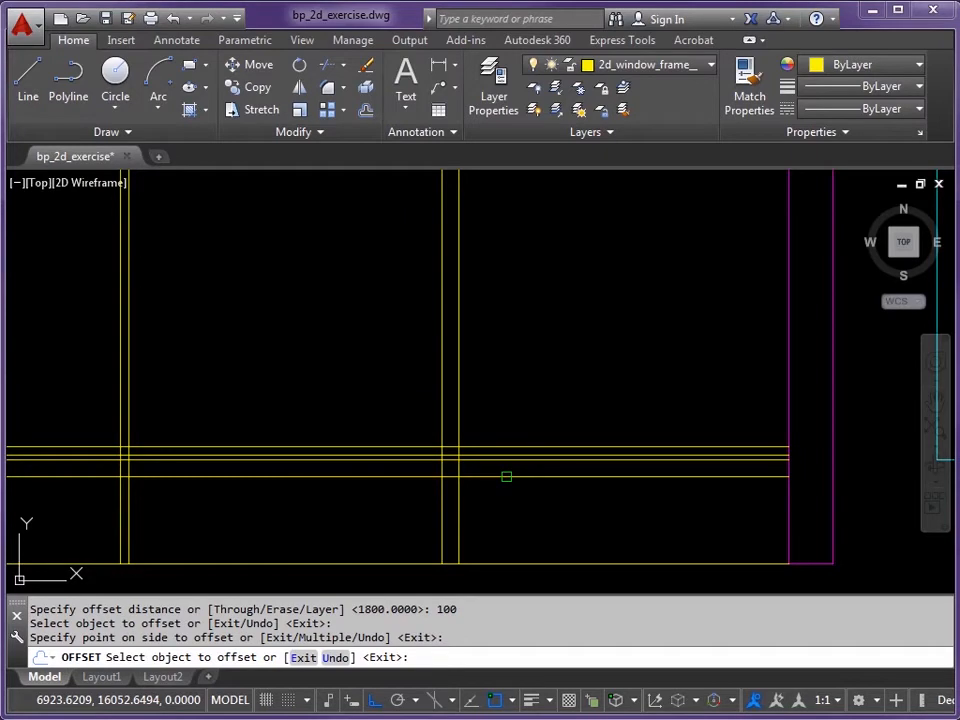
key(Escape)
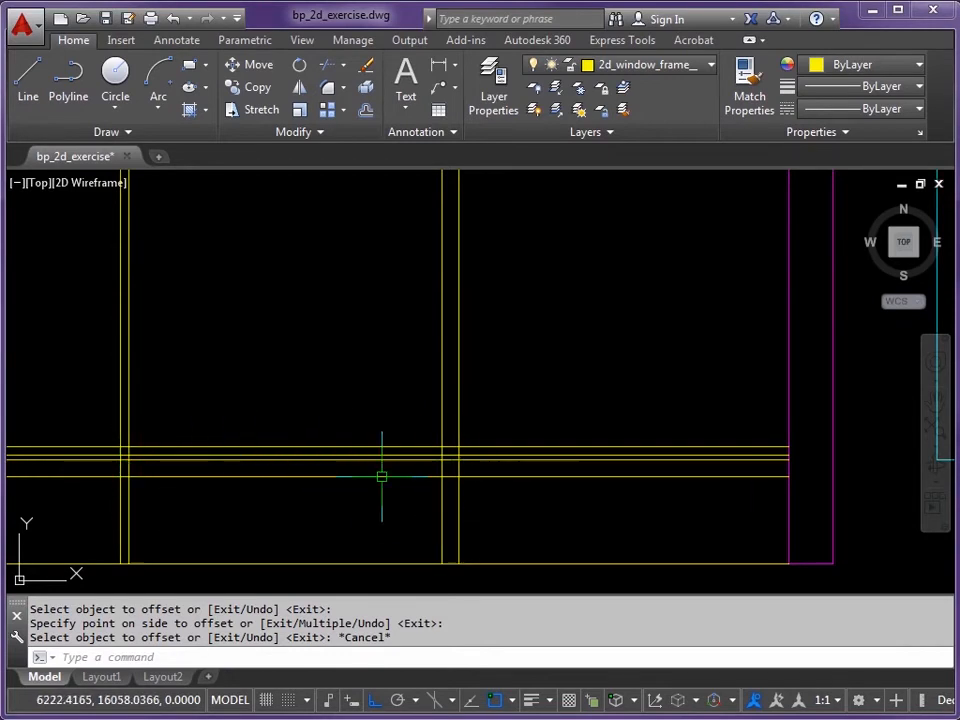
Step: Start TRIM with the two horizontal wall lines and three guide verticals as cutting edges
scroll(343, 484, up, 4)
middle_drag(343, 484, 471, 481)
scroll(488, 492, down, 2)
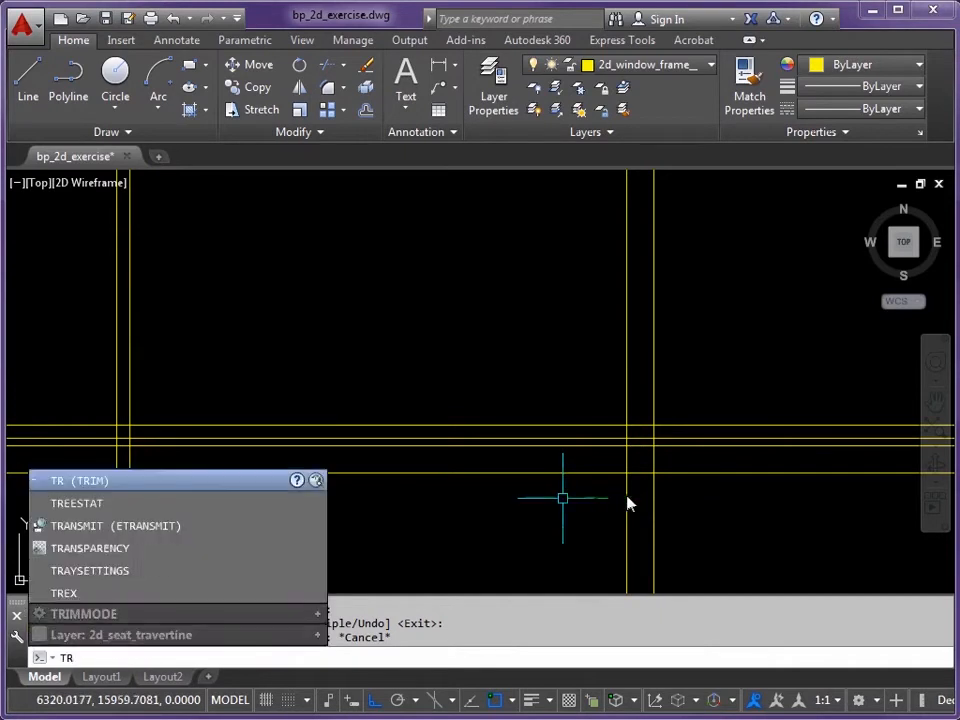
key(Return)
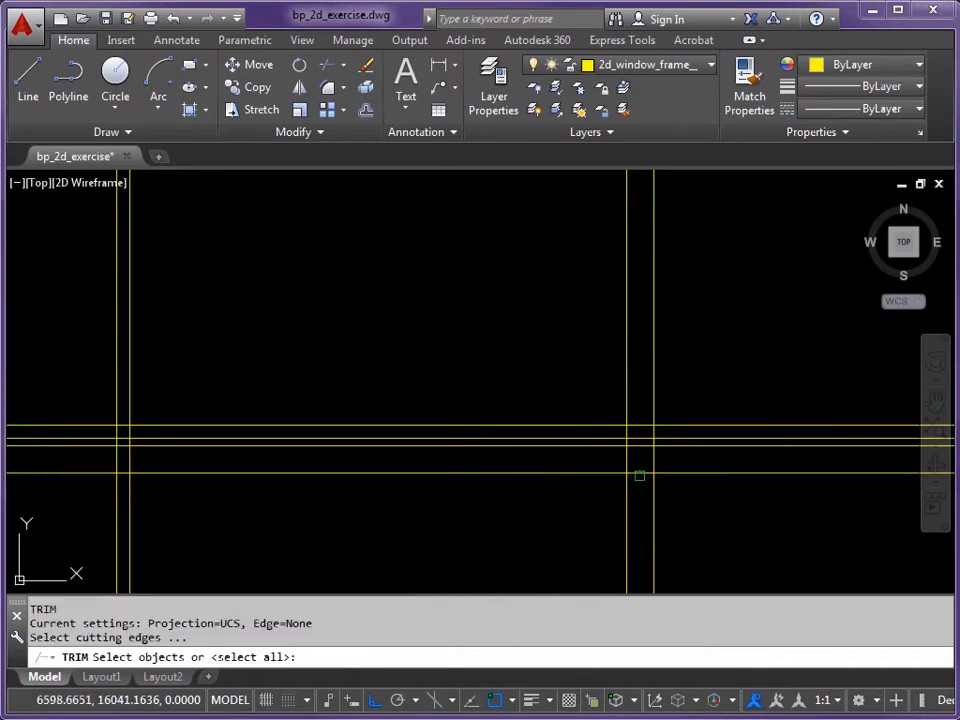
click(640, 473)
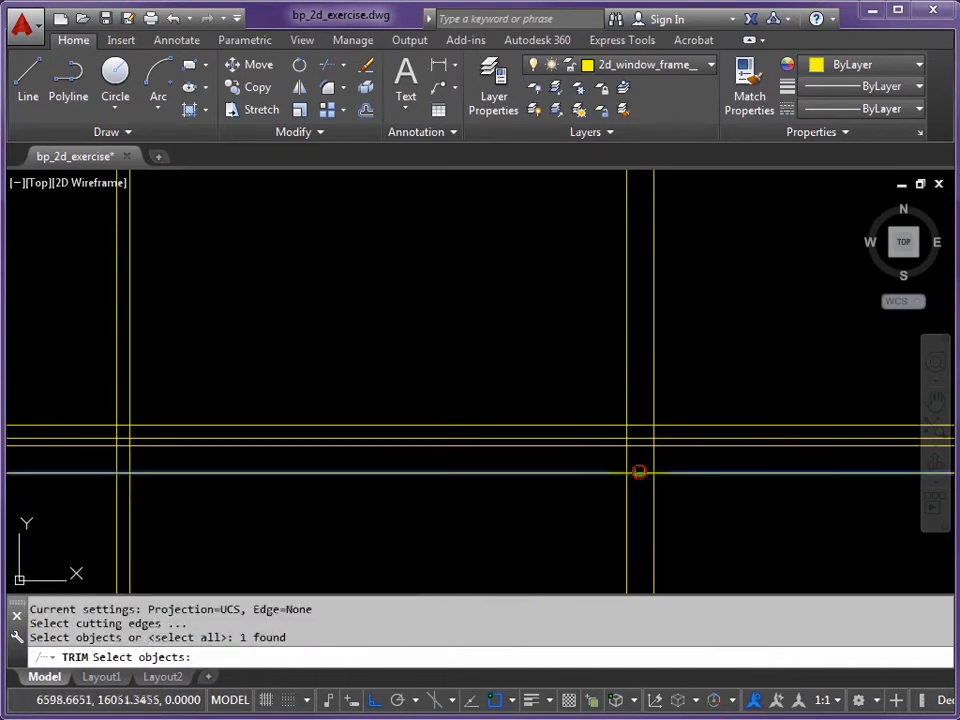
click(641, 446)
click(655, 500)
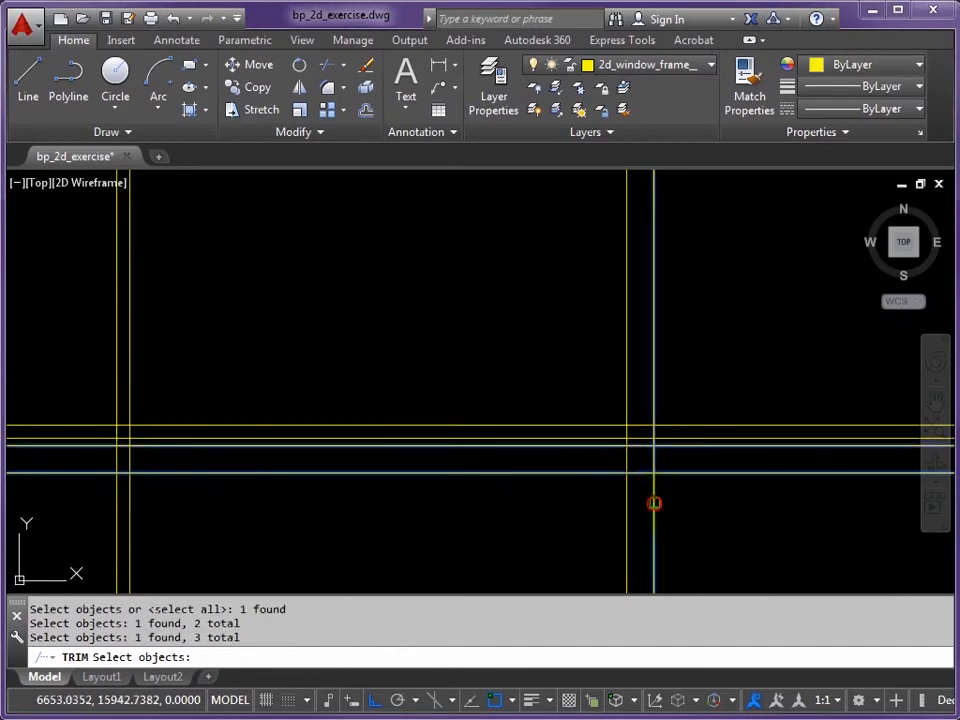
click(626, 501)
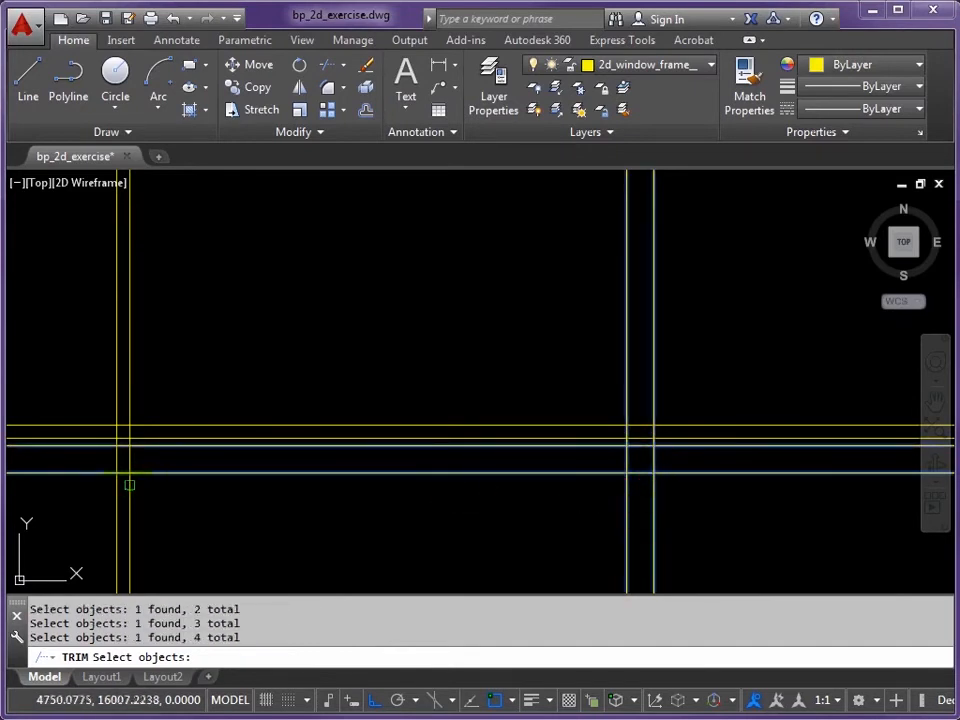
click(131, 466)
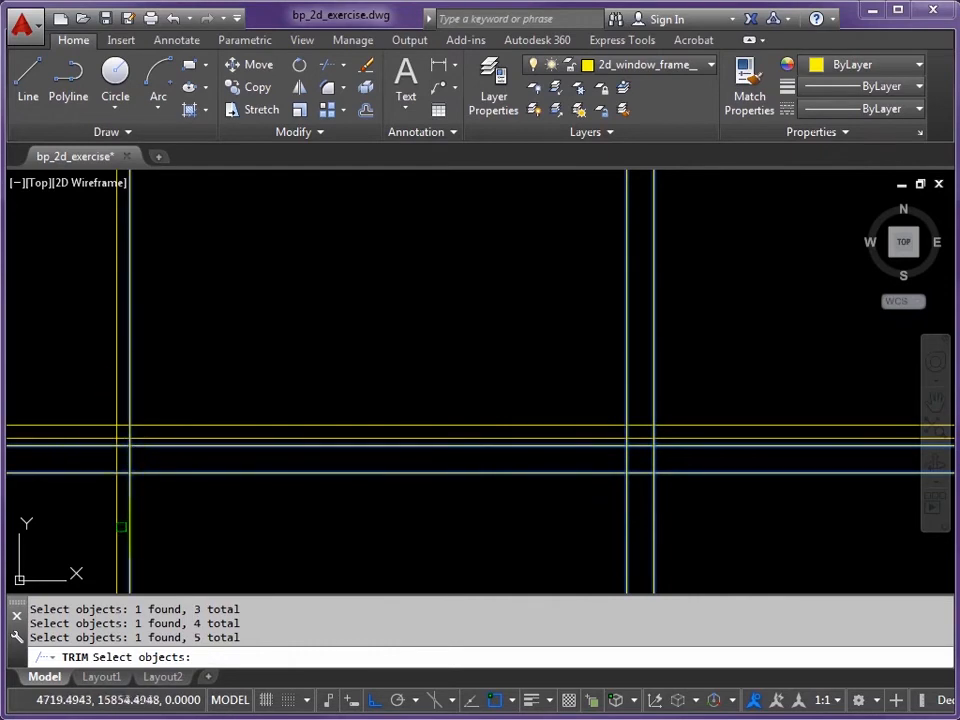
key(Return)
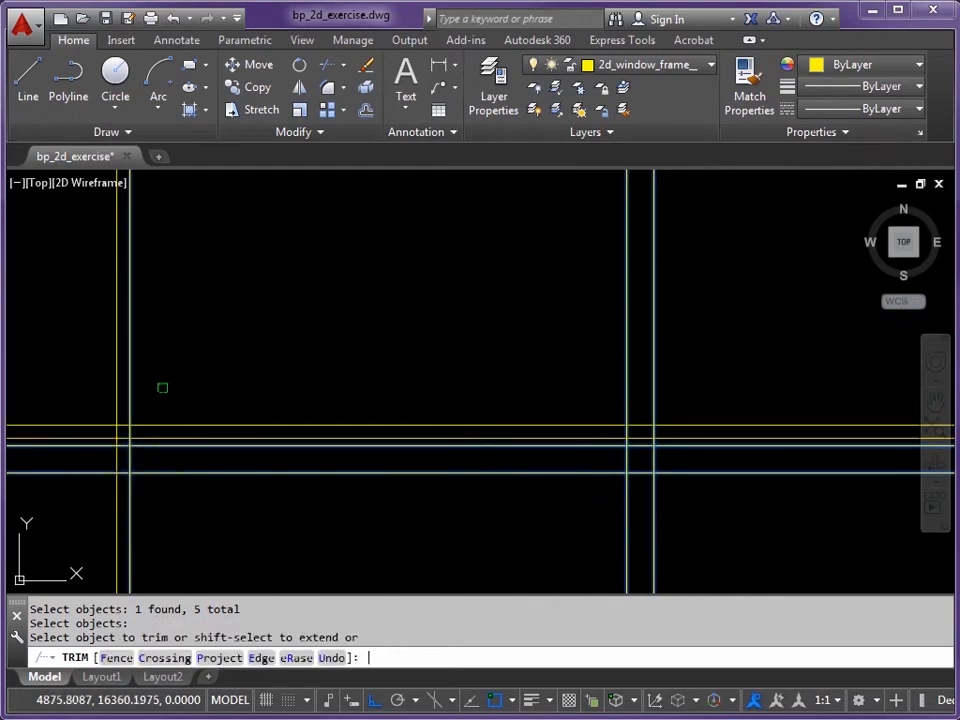
Step: Remove the wall lines across the doorway and trim the guides down to a square right post
click(129, 412)
click(130, 493)
click(222, 472)
click(229, 446)
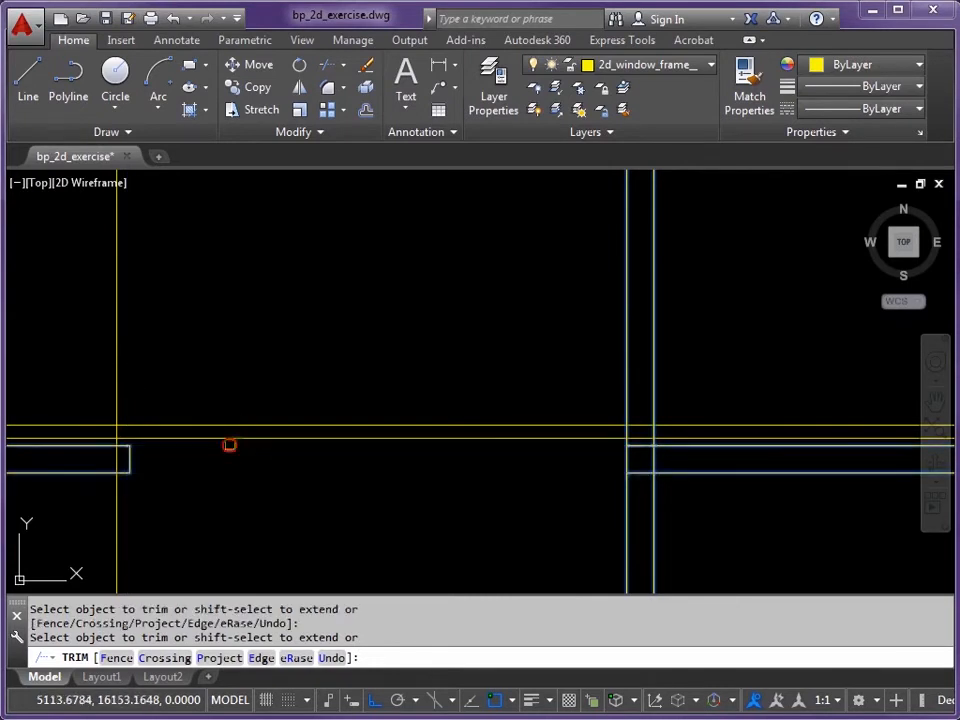
click(626, 397)
click(626, 397)
click(656, 400)
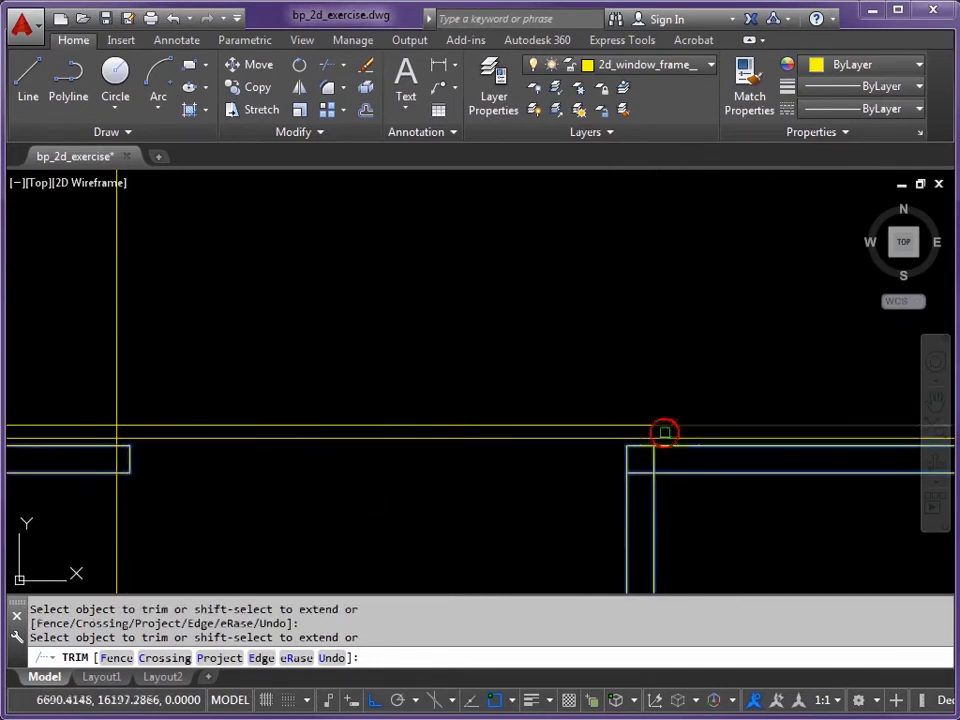
click(682, 448)
click(681, 471)
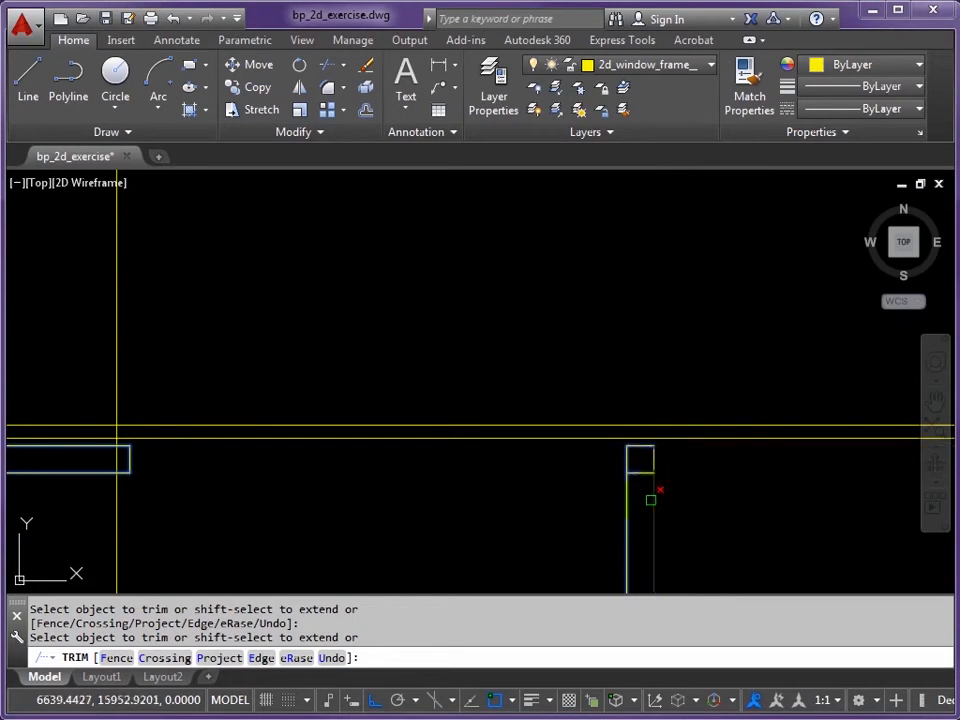
click(627, 500)
key(Return)
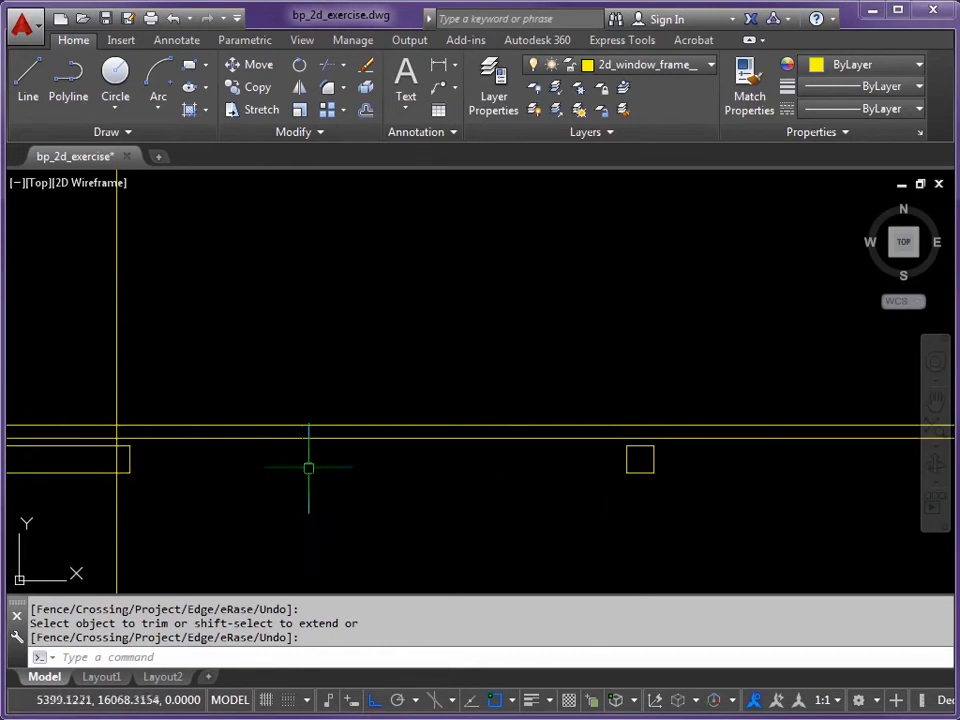
middle_drag(171, 471, 242, 479)
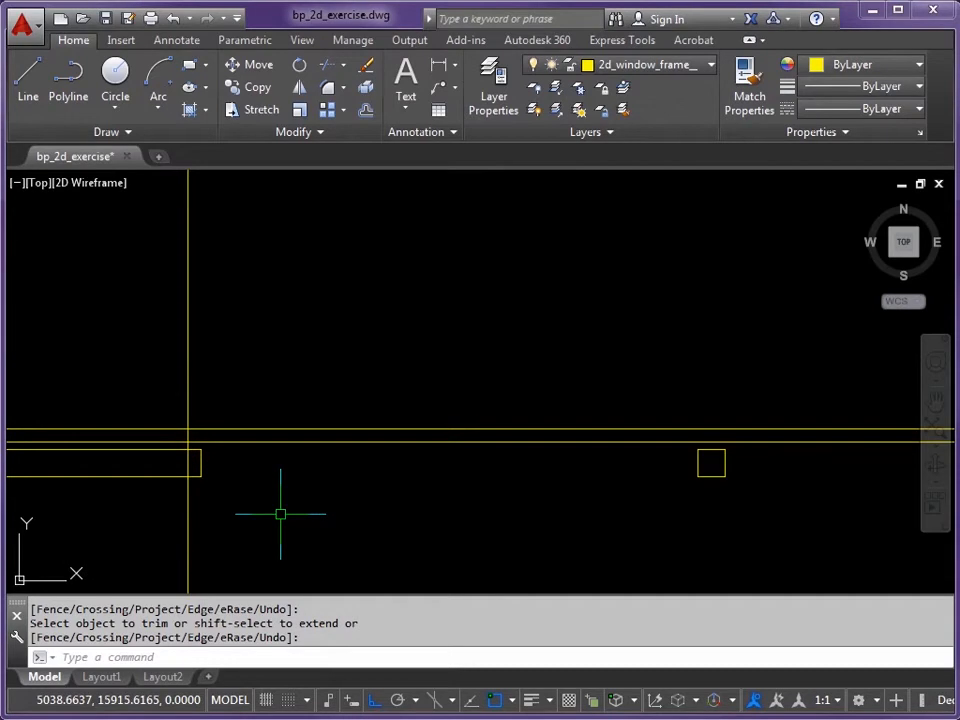
key(Return)
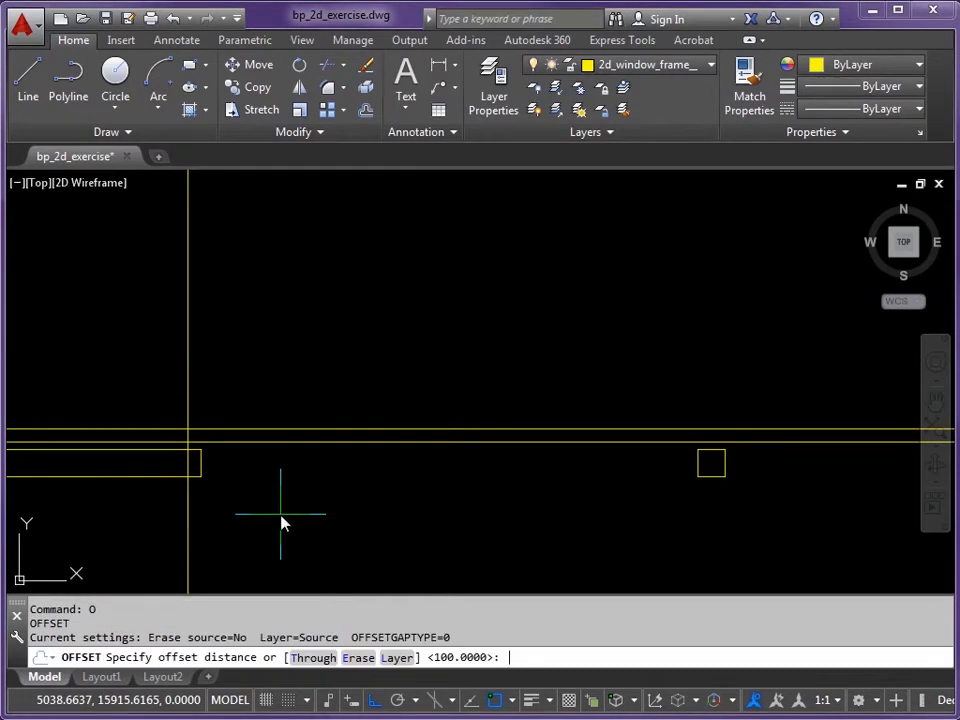
Step: Offset the vertical line at the left wall end 50 to its left
key(Return)
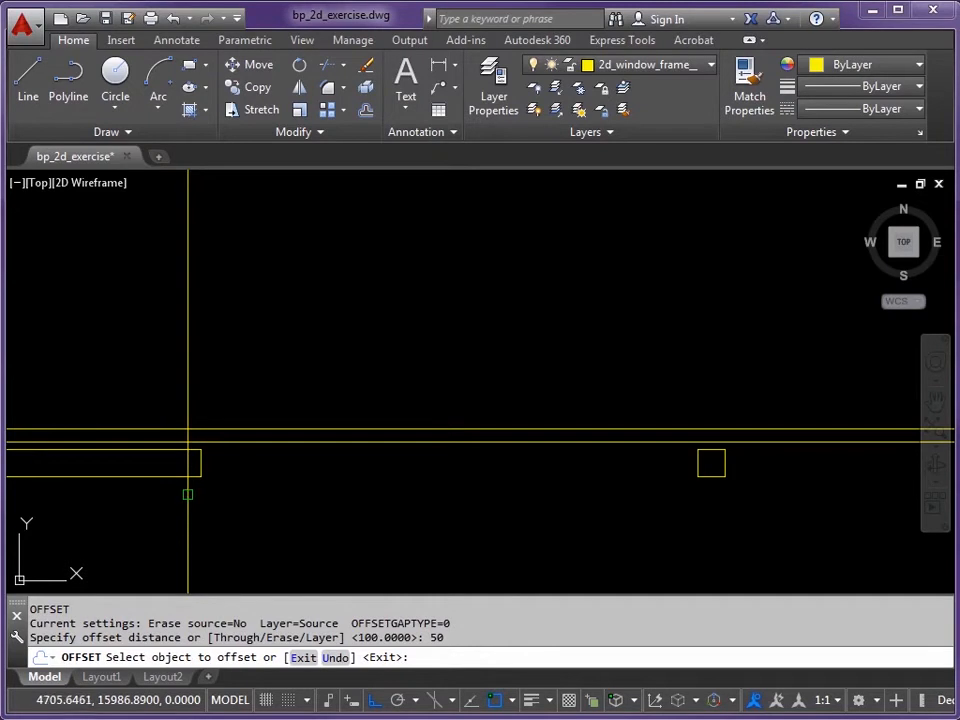
click(186, 495)
click(130, 505)
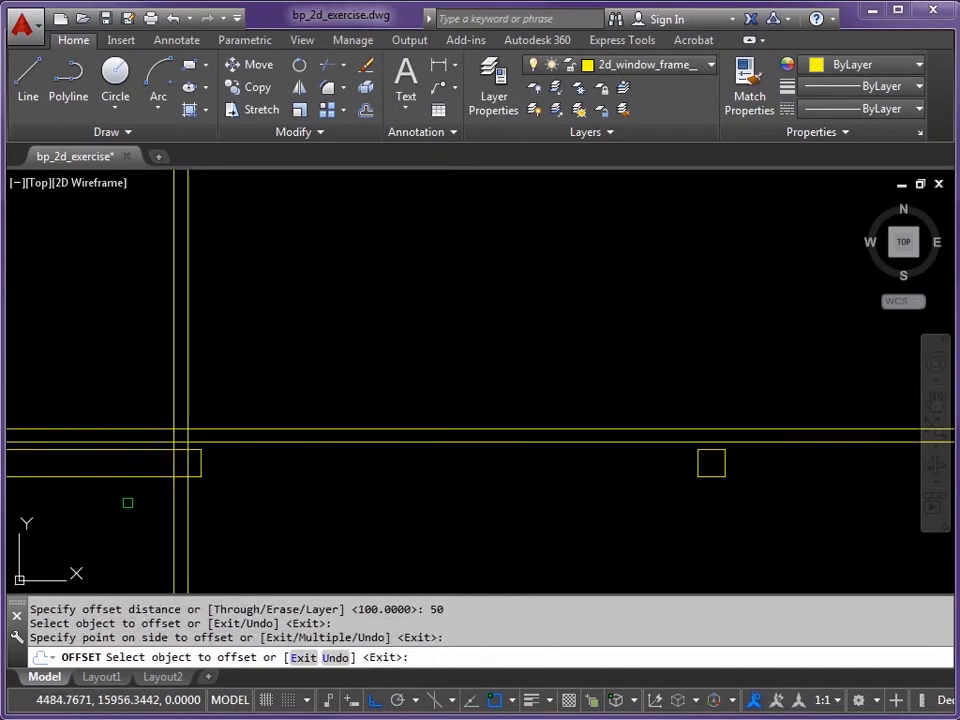
key(Return)
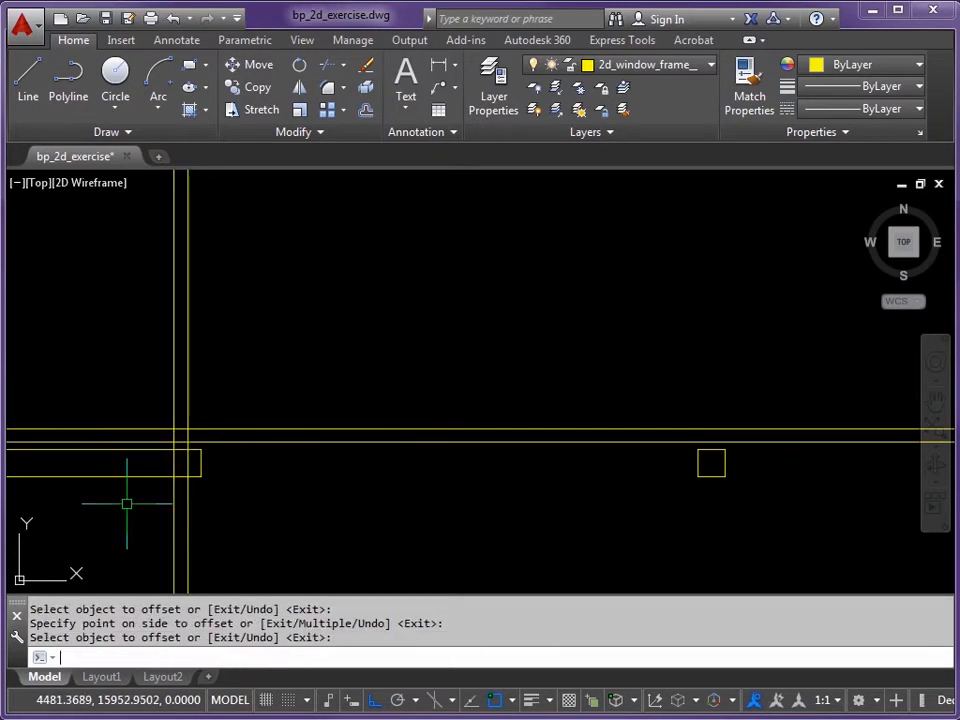
Step: Close the stray drawing statistics output, redraw the display and begin TRIM
text(TREESTAT)
click(135, 508)
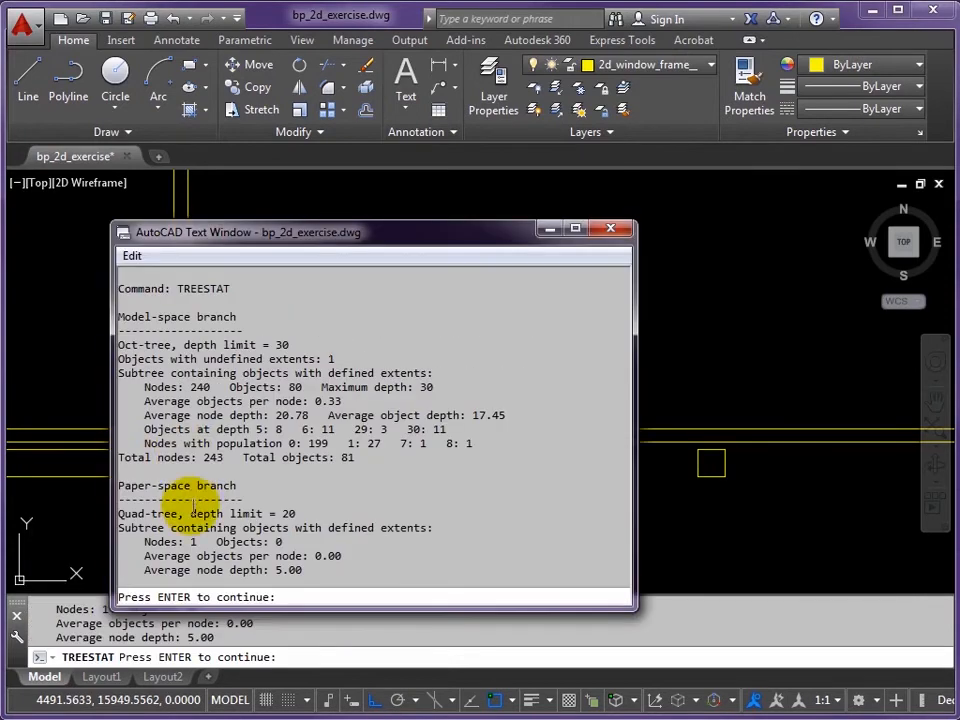
click(610, 229)
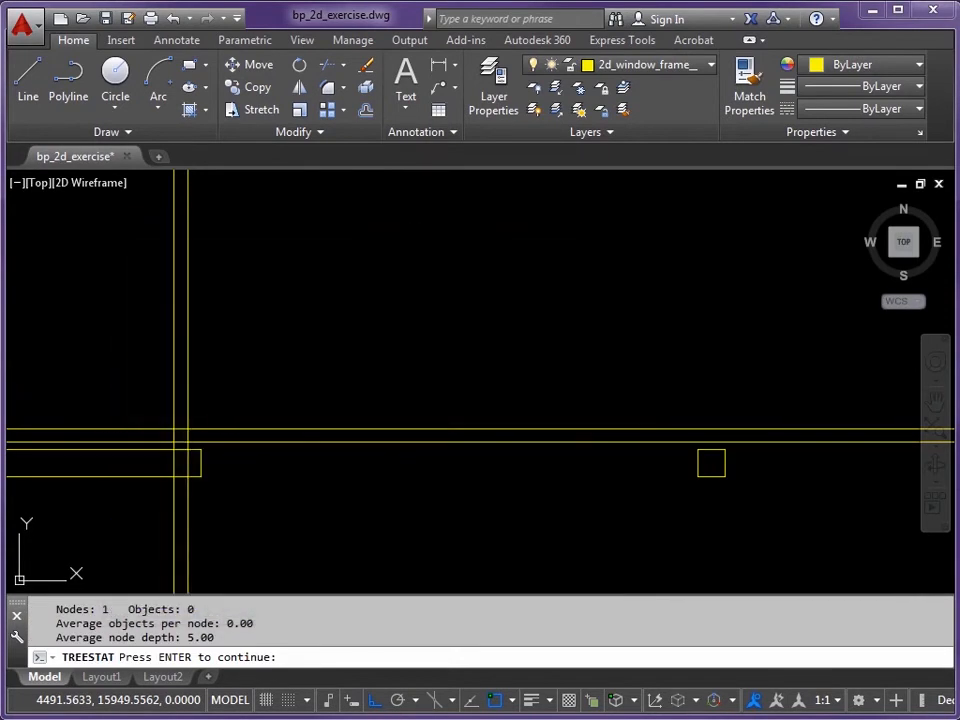
key(Return)
text(R)
key(Return)
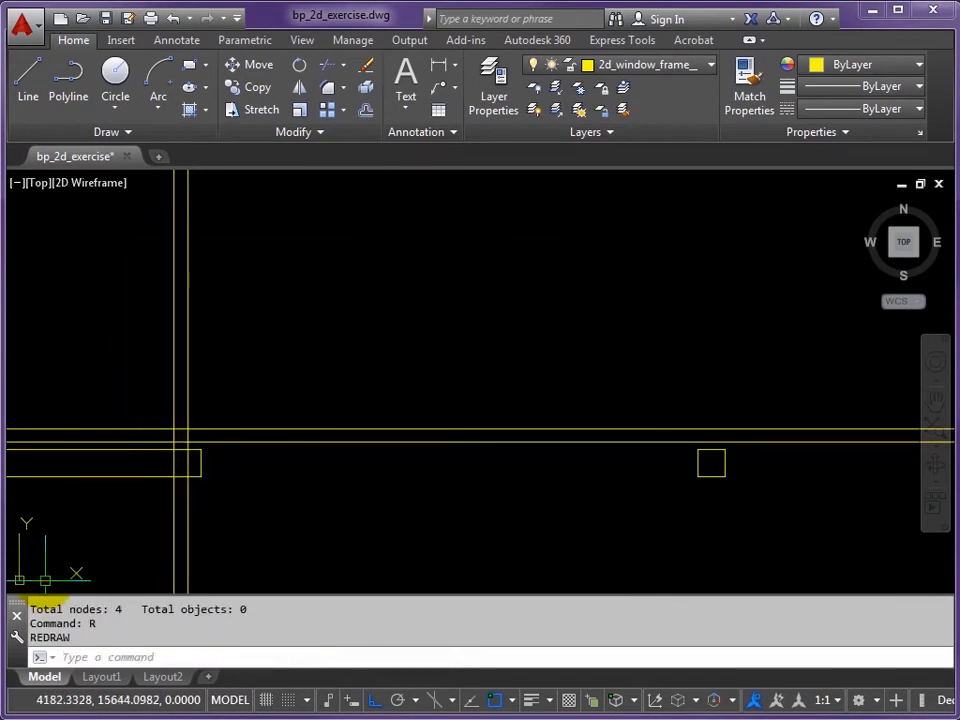
key(Escape)
text(TR)
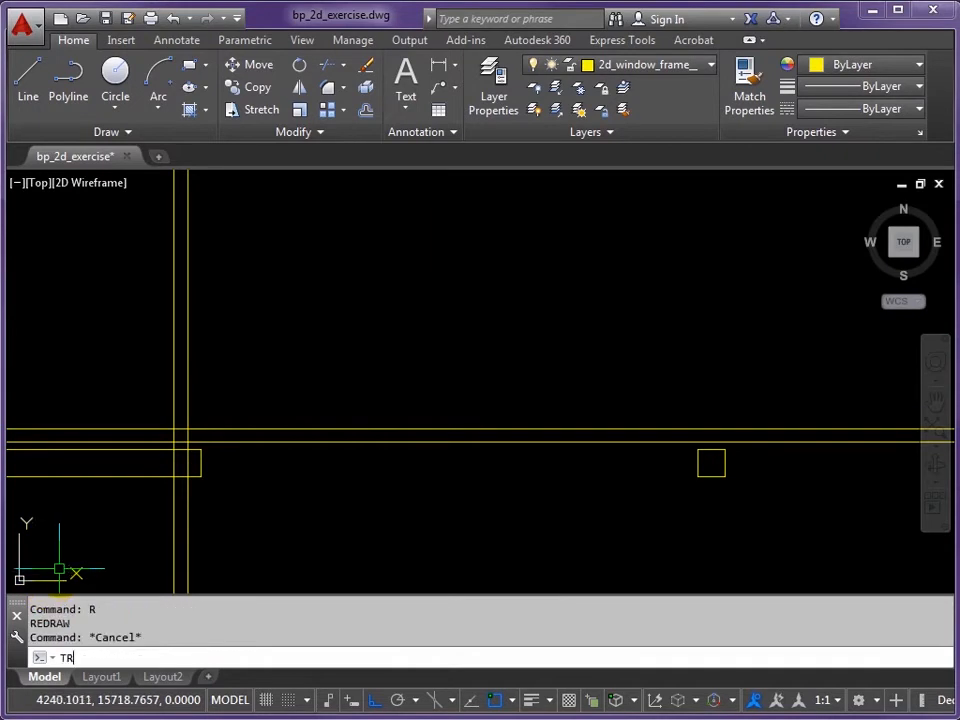
key(Return)
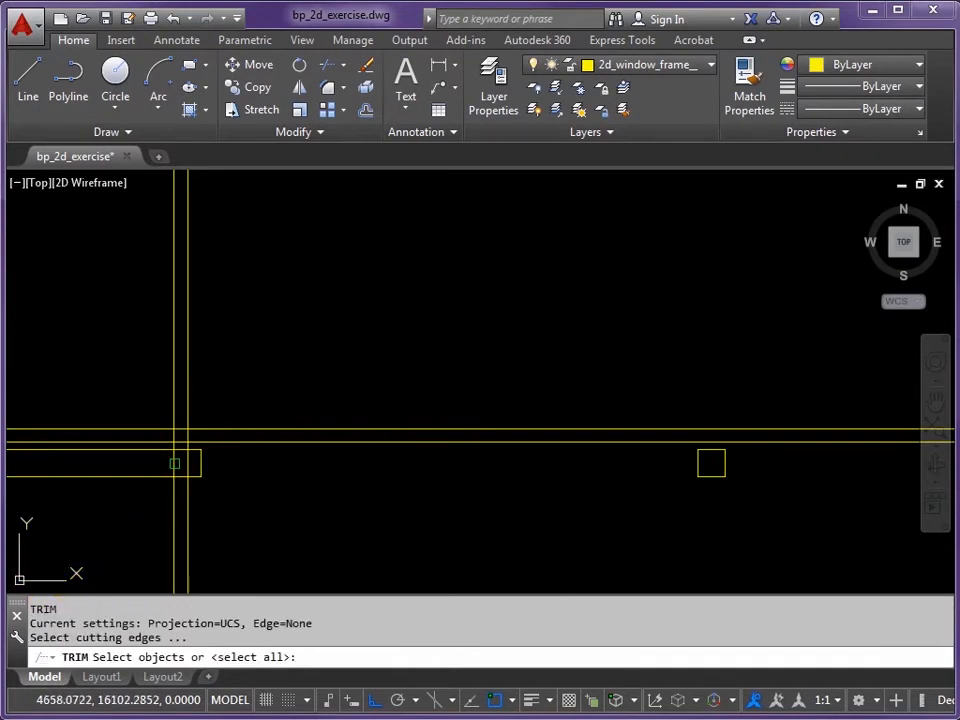
Step: Trim the left wall end to a square post using the new 50 line and wall-end edges as cutting edges
click(174, 463)
click(152, 461)
click(152, 486)
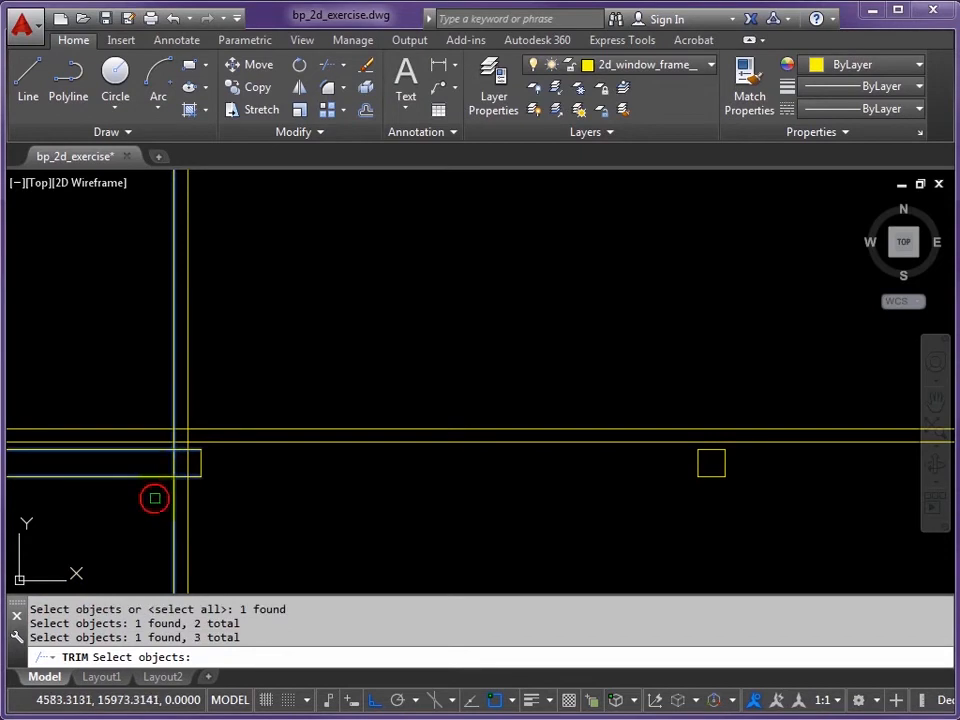
key(Return)
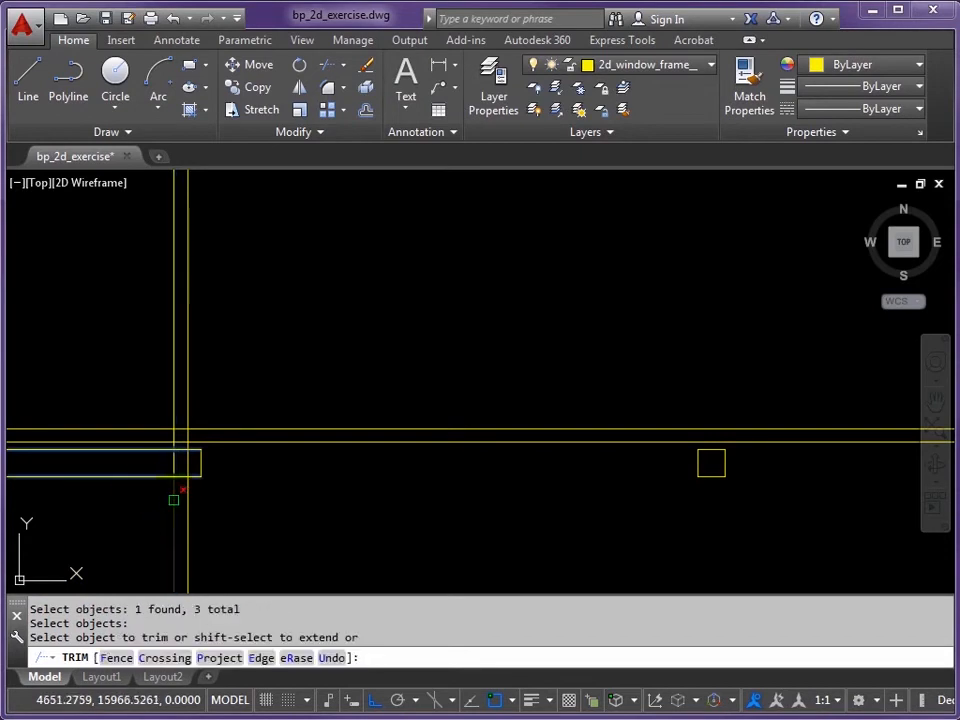
click(139, 471)
click(166, 421)
click(174, 404)
key(Return)
mouse_move(590, 473)
middle_down()
mouse_move(474, 486)
mouse_move(465, 519)
middle_up()
scroll(484, 491, down, 2)
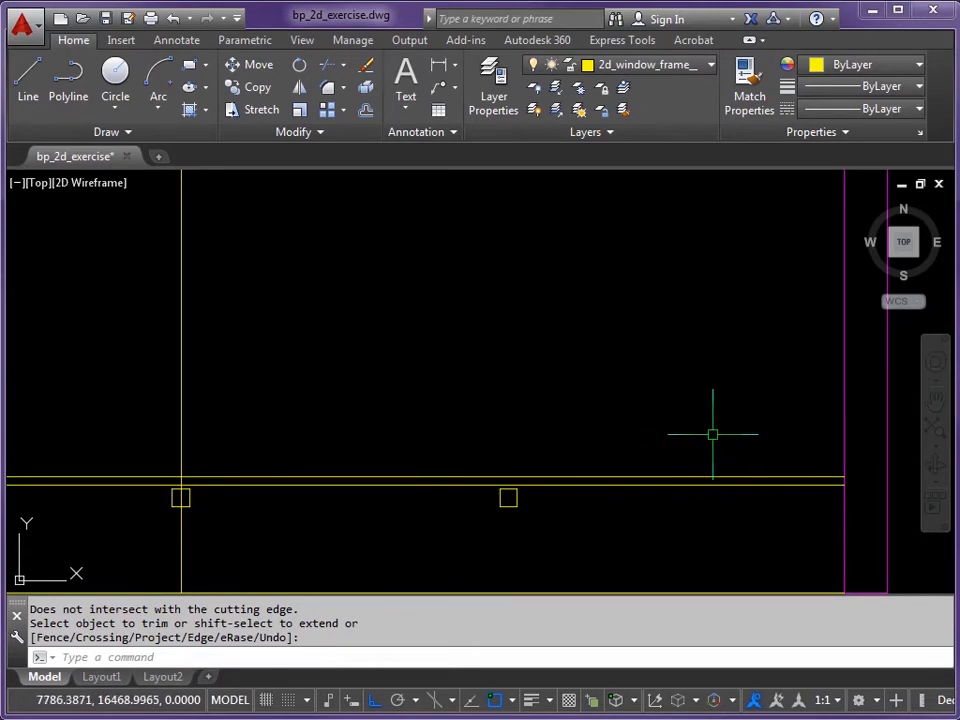
Step: Offset the magenta wall line 500 to the left, then that copy another 100 left
key(Return)
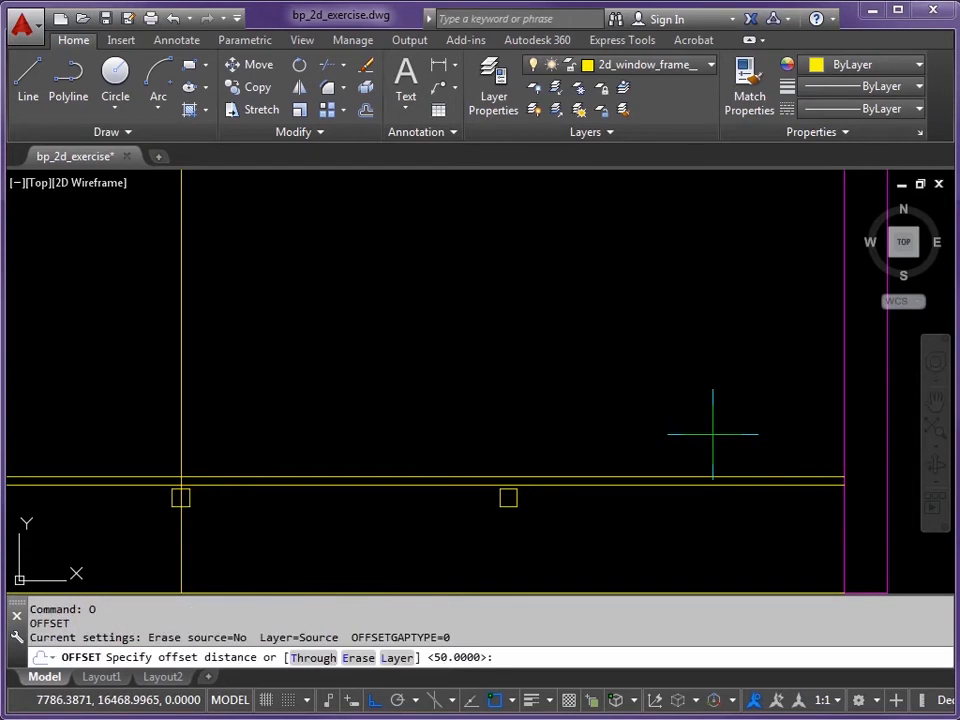
text(500)
key(Return)
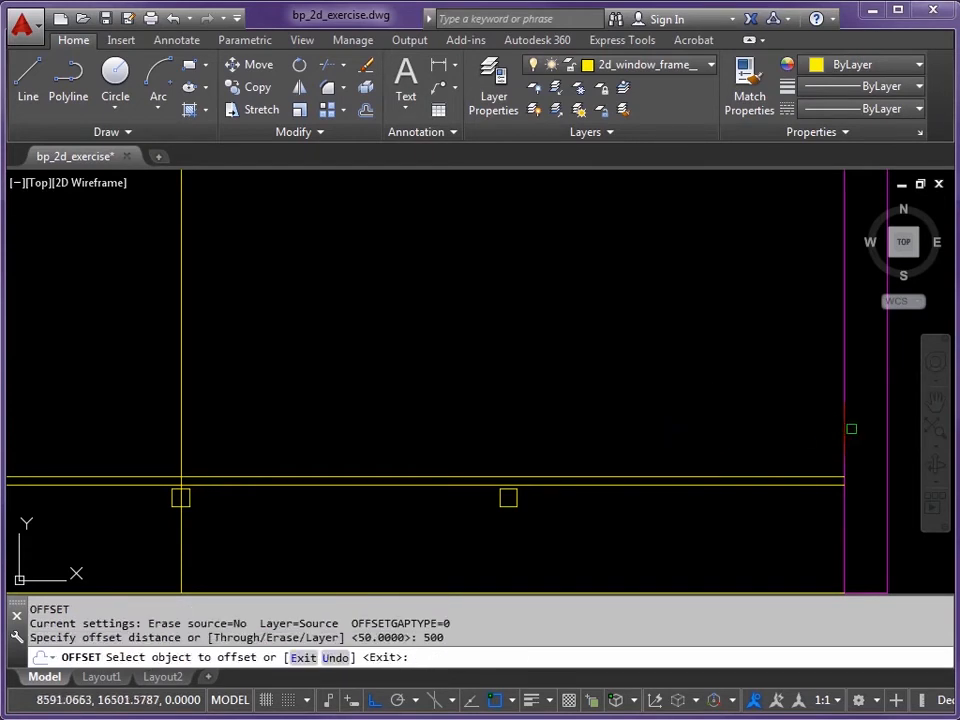
click(844, 431)
click(745, 433)
key(Return)
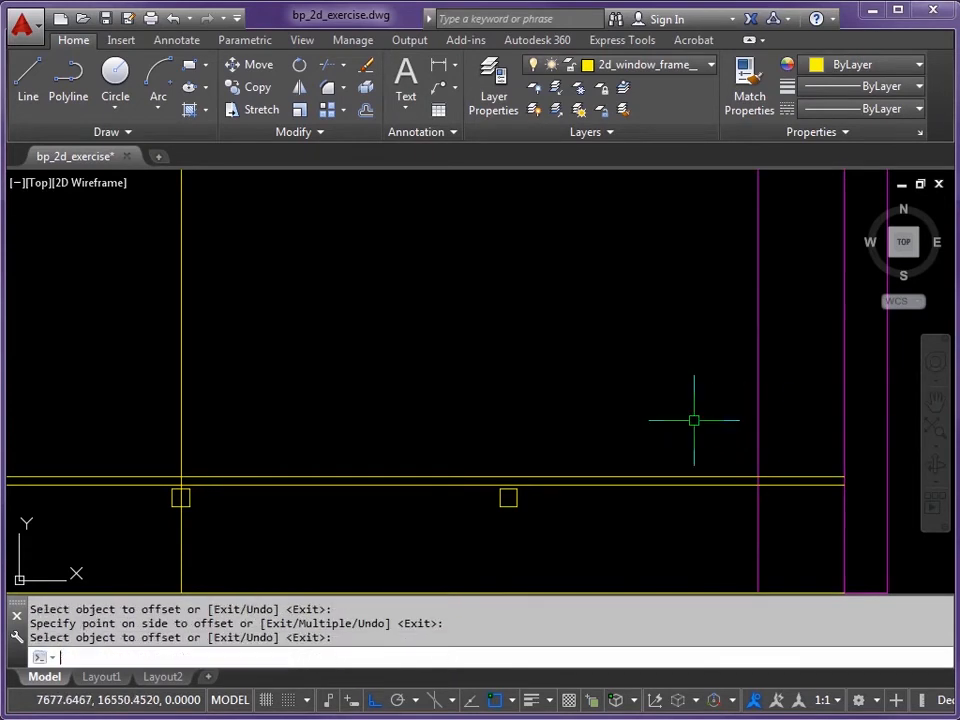
key(Return)
text(100)
key(Return)
click(758, 411)
click(647, 408)
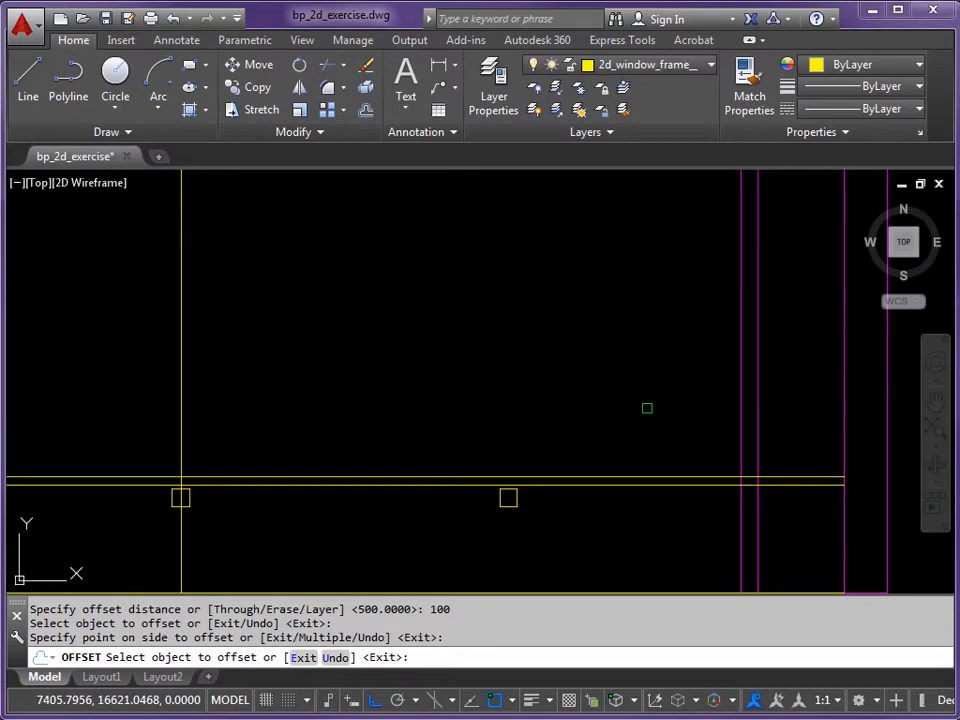
key(Return)
key(Return)
Step: Add two more verticals further left, offset 1800 and then 100, for the door opening
text(18)
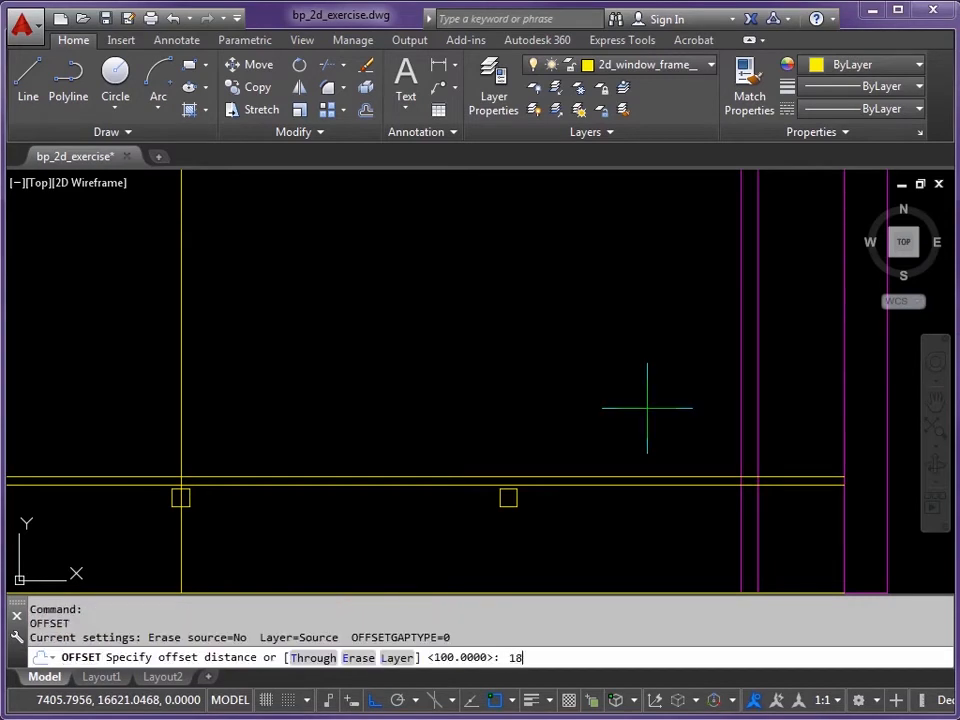
text(00)
key(Return)
click(741, 421)
click(553, 413)
key(Return)
key(Return)
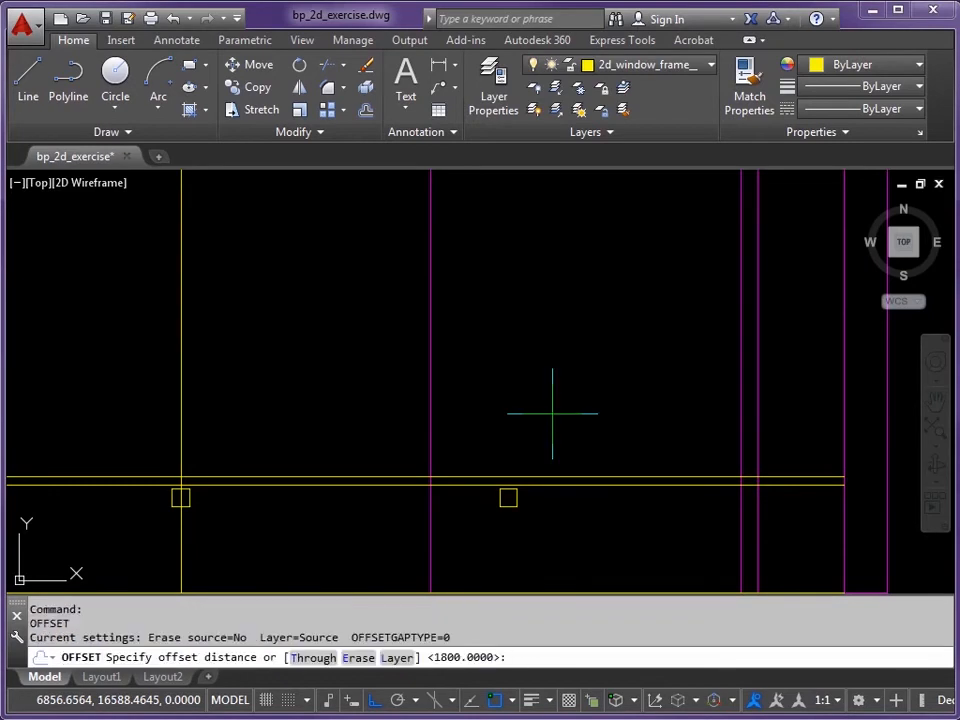
text(100)
key(Return)
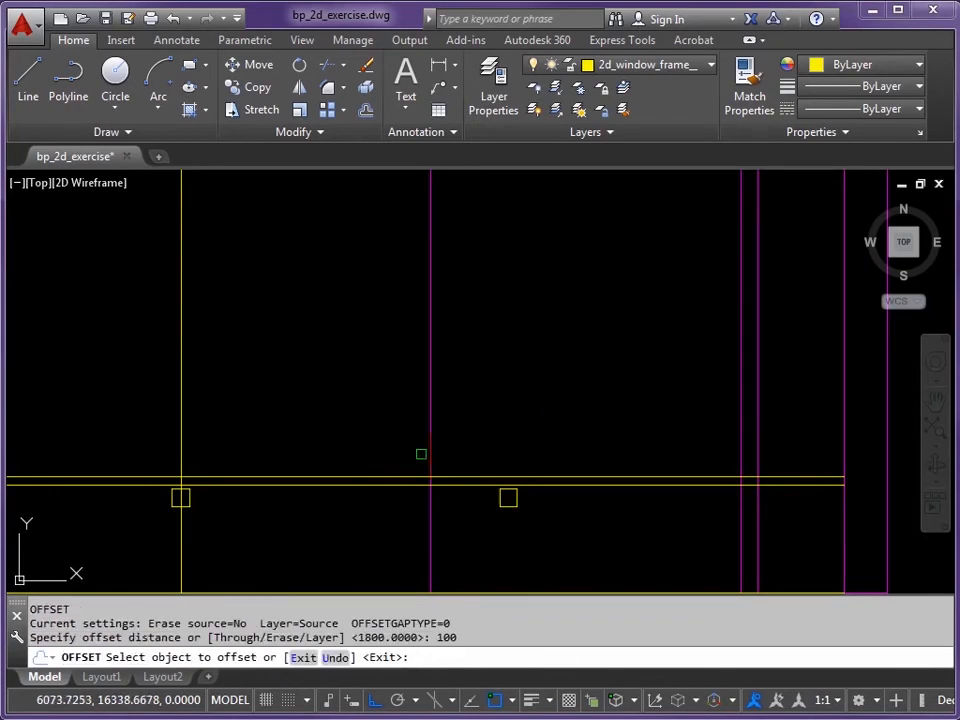
click(432, 444)
click(349, 441)
key(Return)
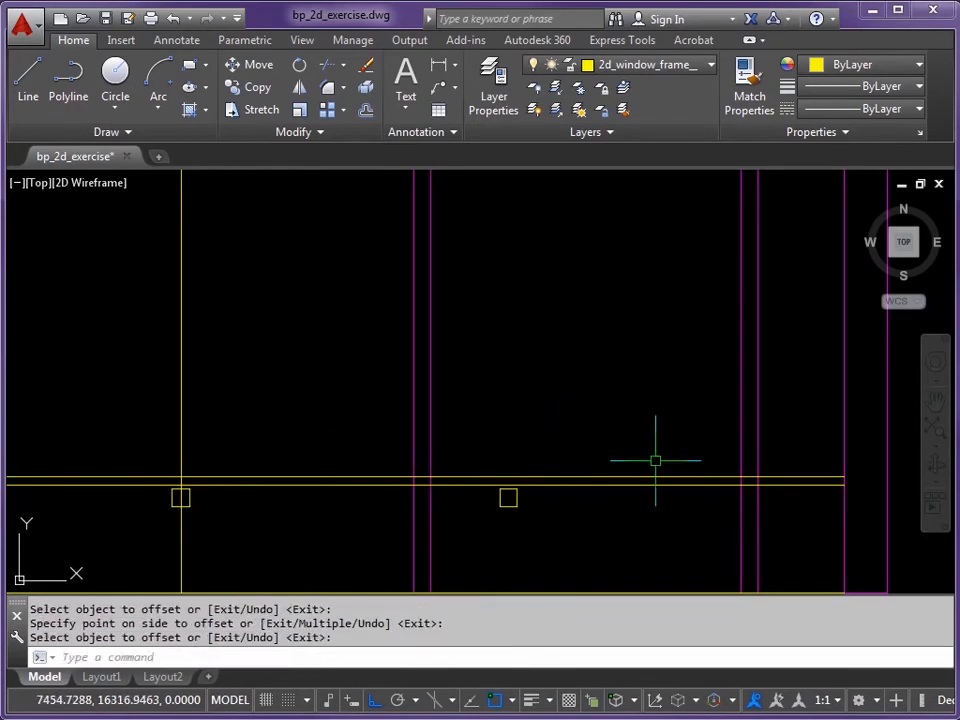
text(TR)
key(Return)
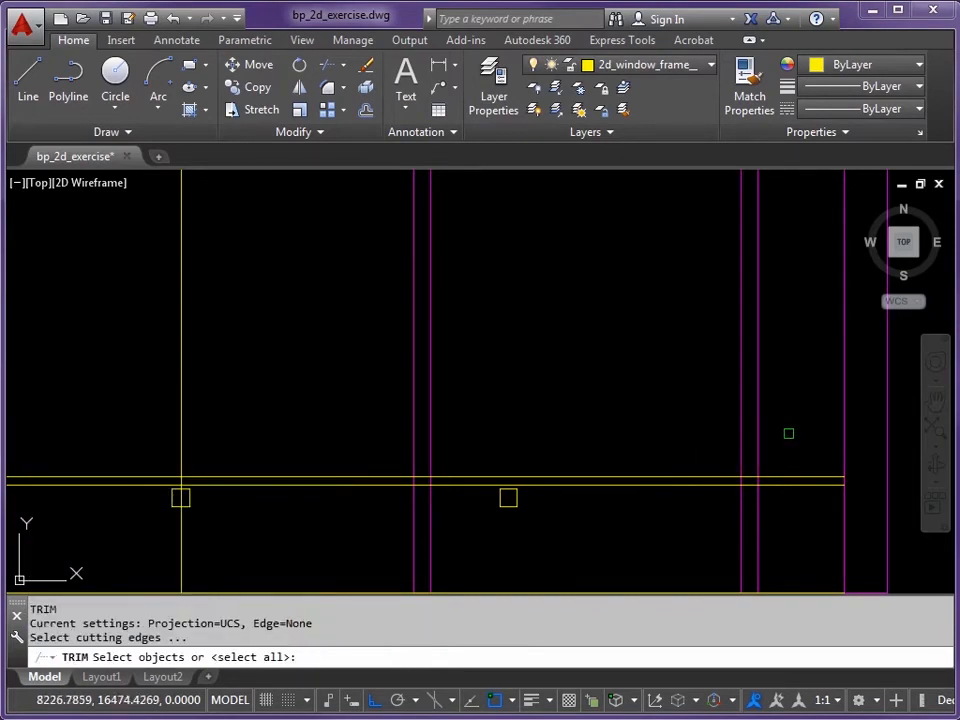
Step: Use the new lines and magenta lines as cutting edges and trim the vertical lines above and below the wall
click(774, 445)
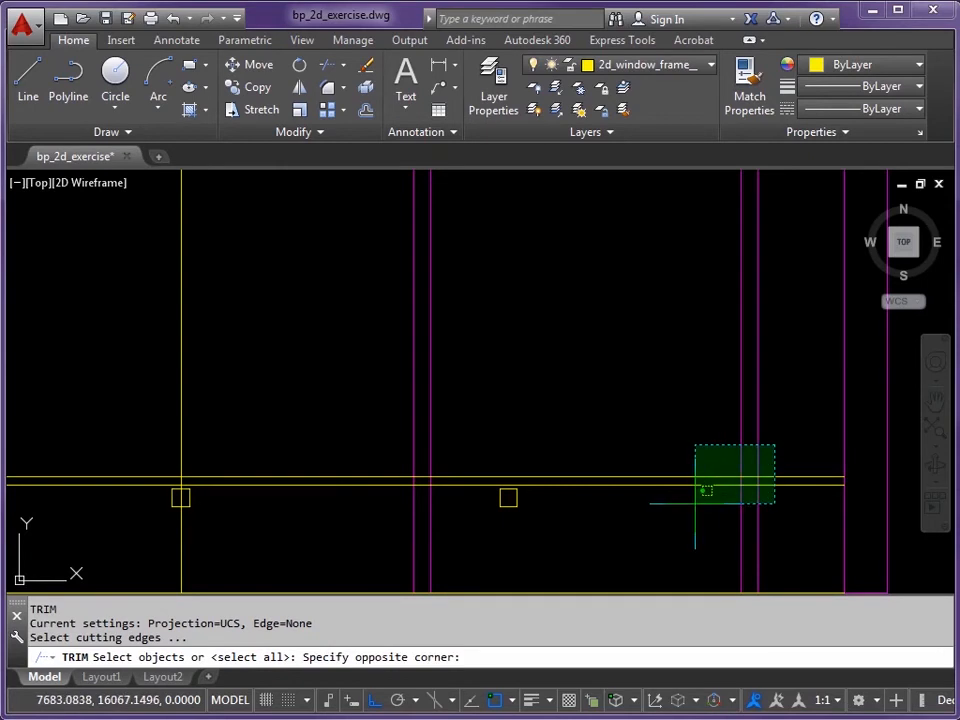
click(694, 505)
click(450, 436)
click(353, 467)
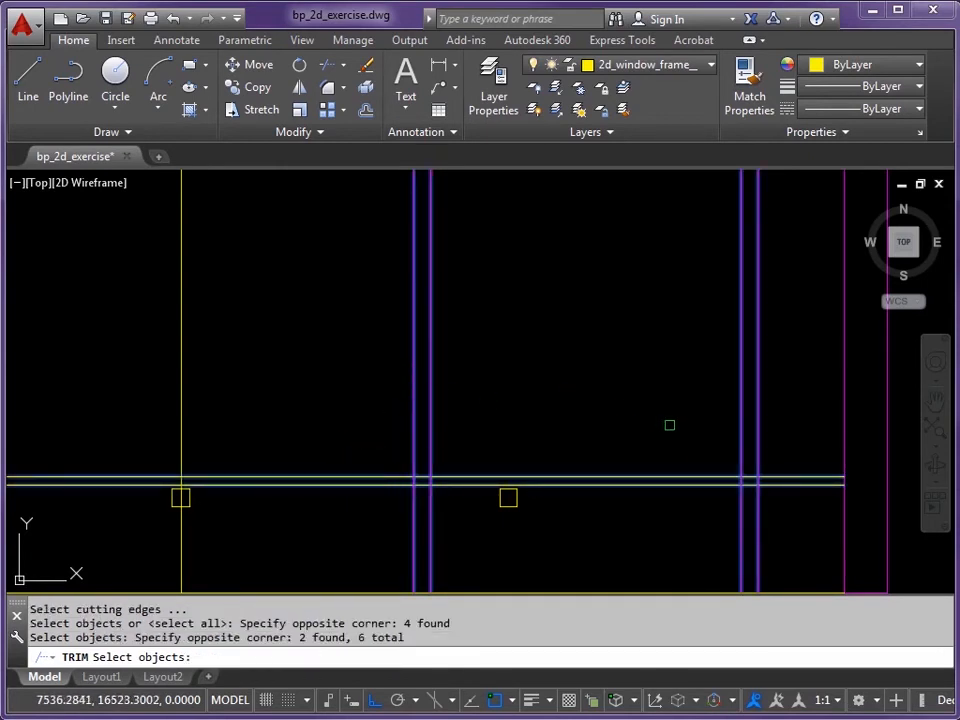
key(Return)
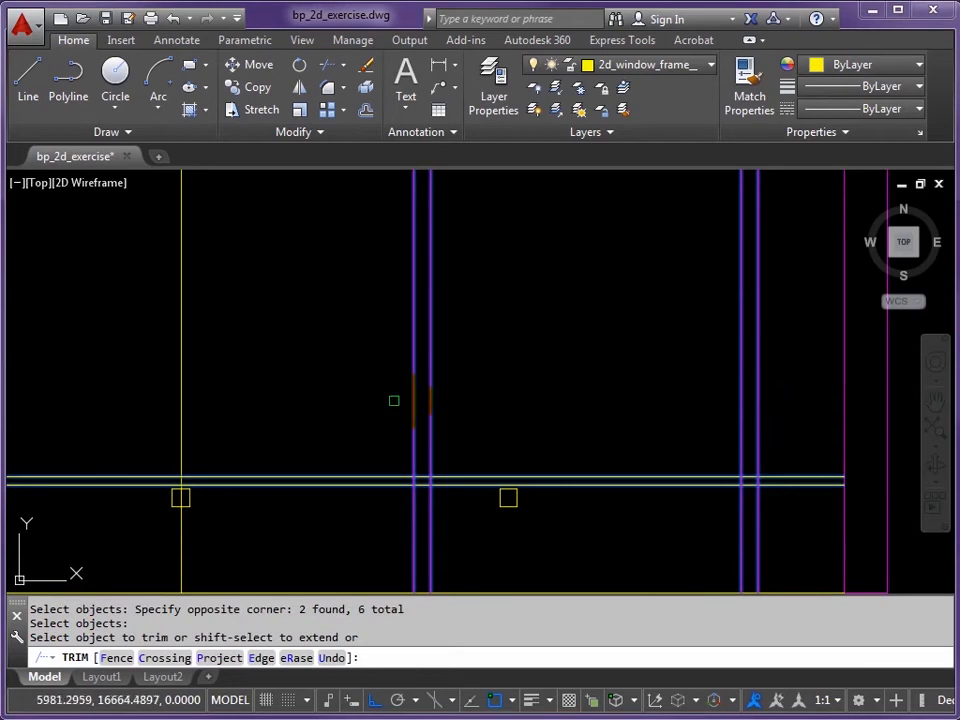
click(798, 394)
click(332, 422)
click(757, 539)
click(790, 541)
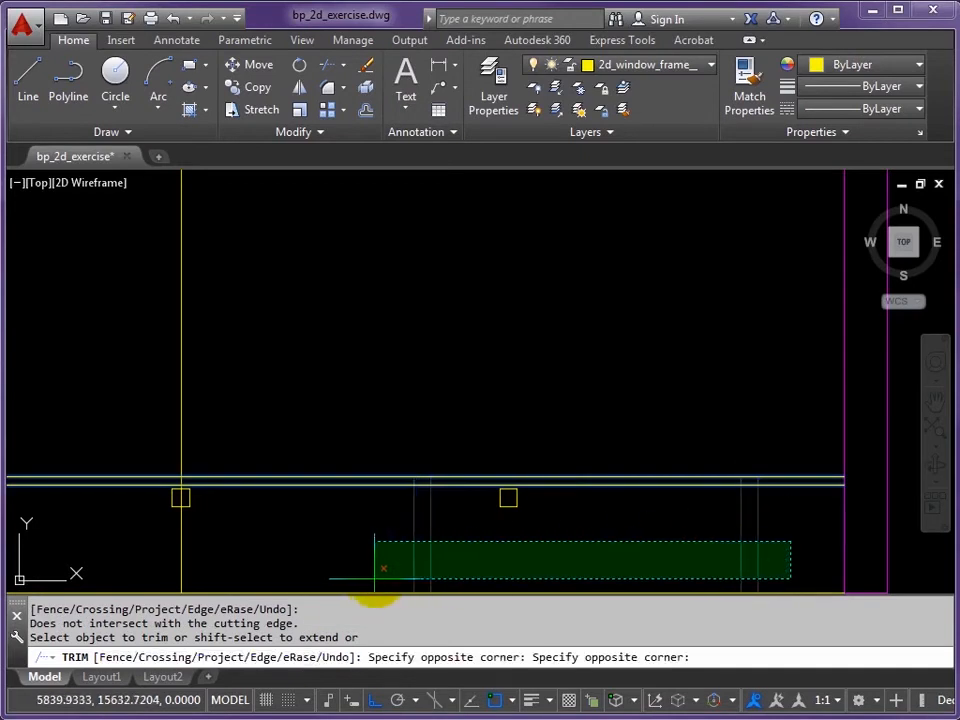
click(366, 578)
Step: Trim the wall lines left, right and inside the opening, then select the remaining jamb rectangles and square
click(360, 449)
click(335, 516)
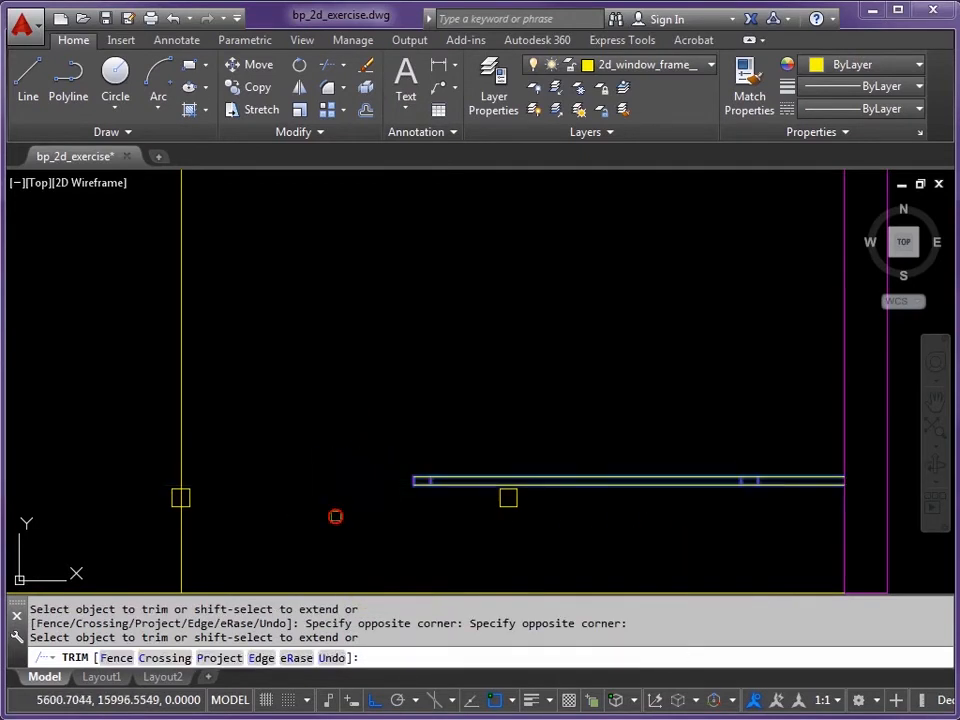
click(831, 444)
click(799, 514)
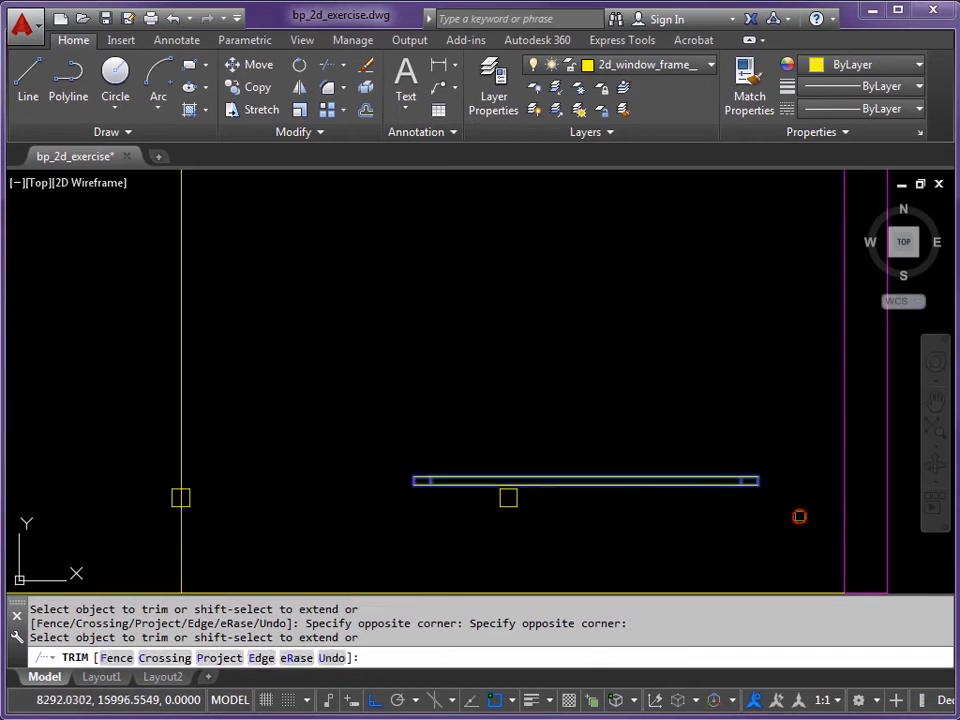
click(657, 458)
click(621, 528)
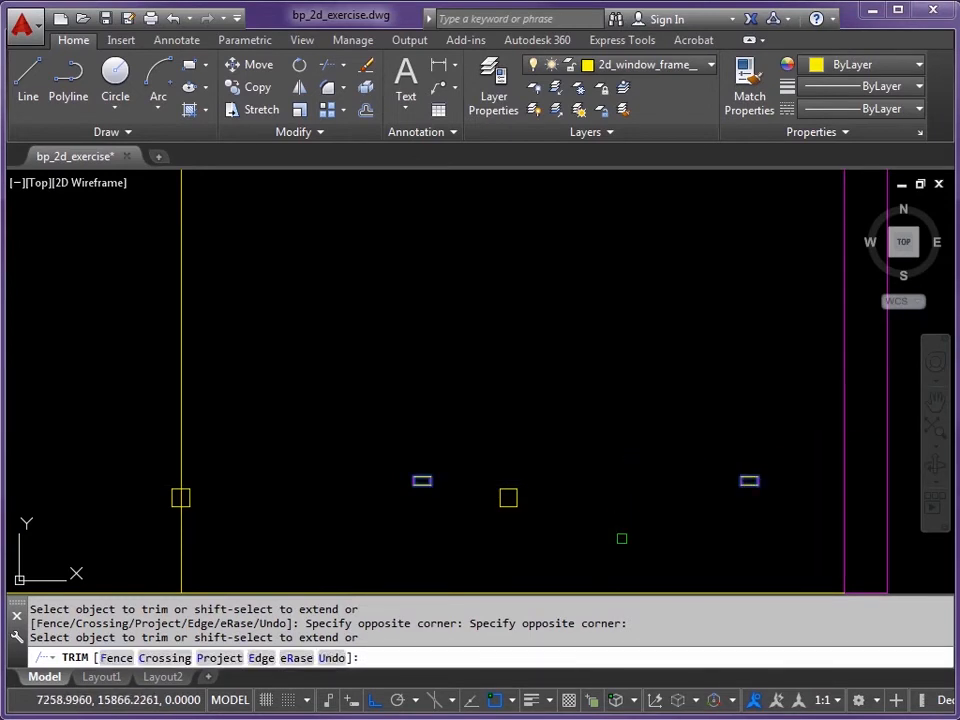
key(Return)
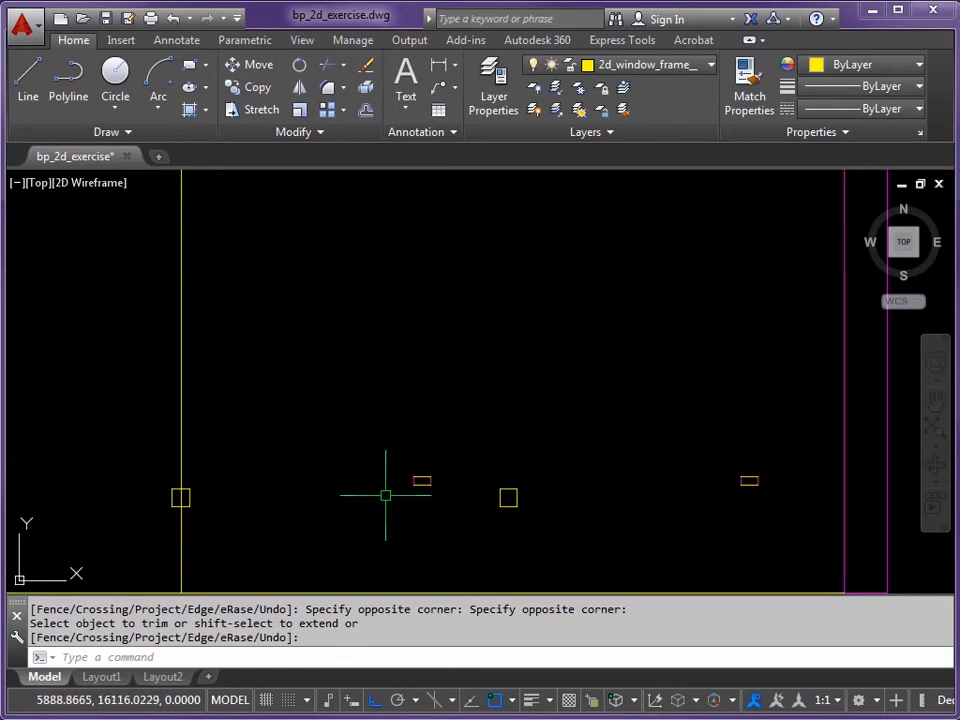
click(381, 528)
click(800, 432)
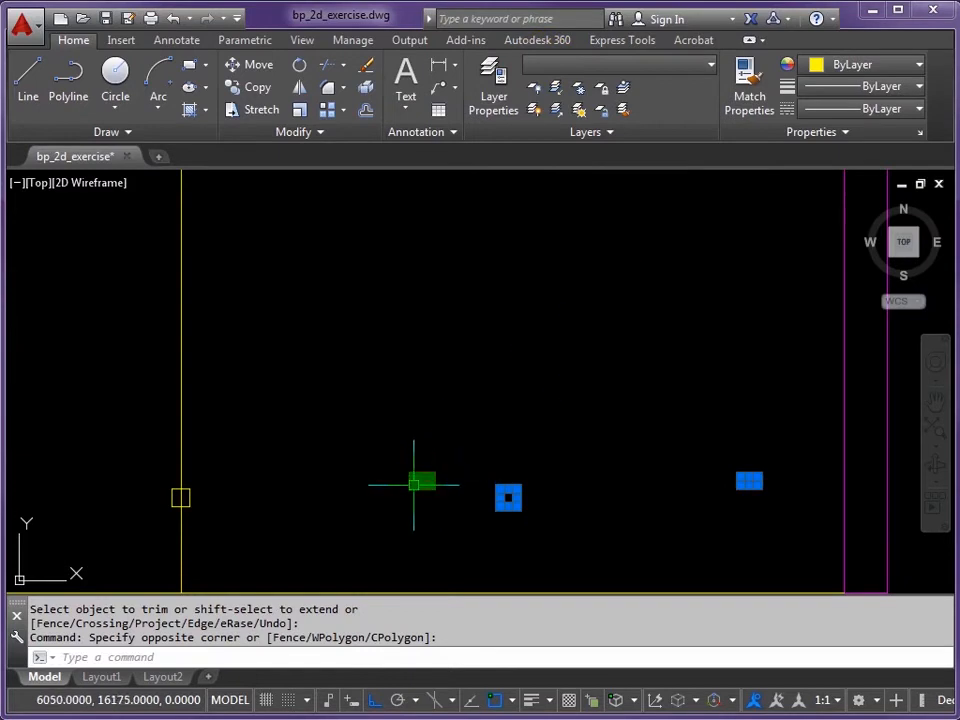
Step: Clear the selection and switch the current layer from 2d_window_frame_ to 2d_window_glaze_trans
click(713, 70)
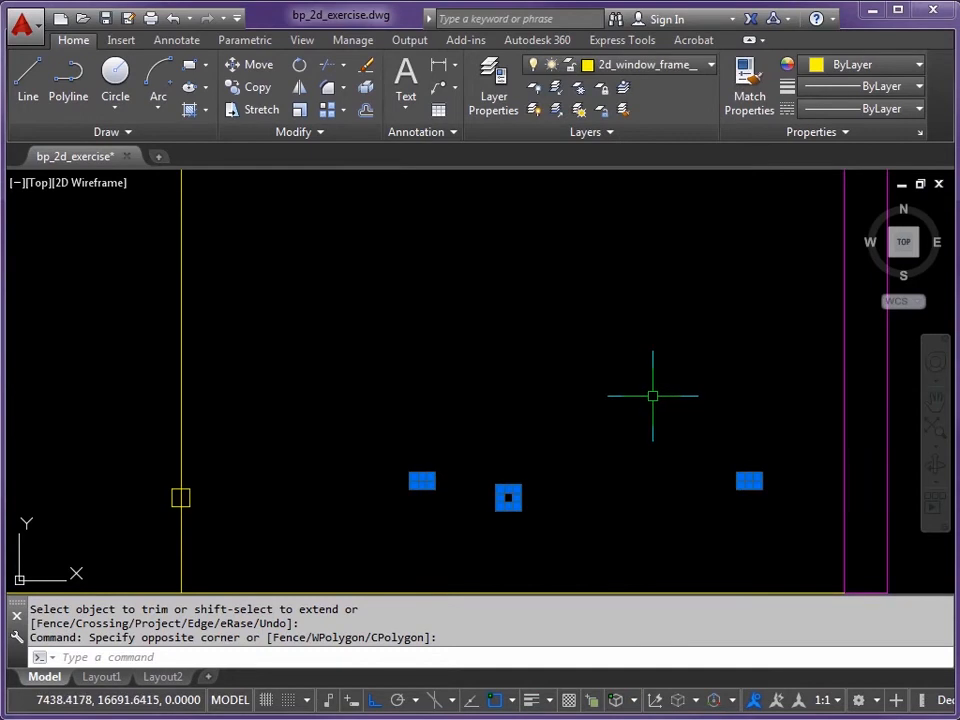
key(Escape)
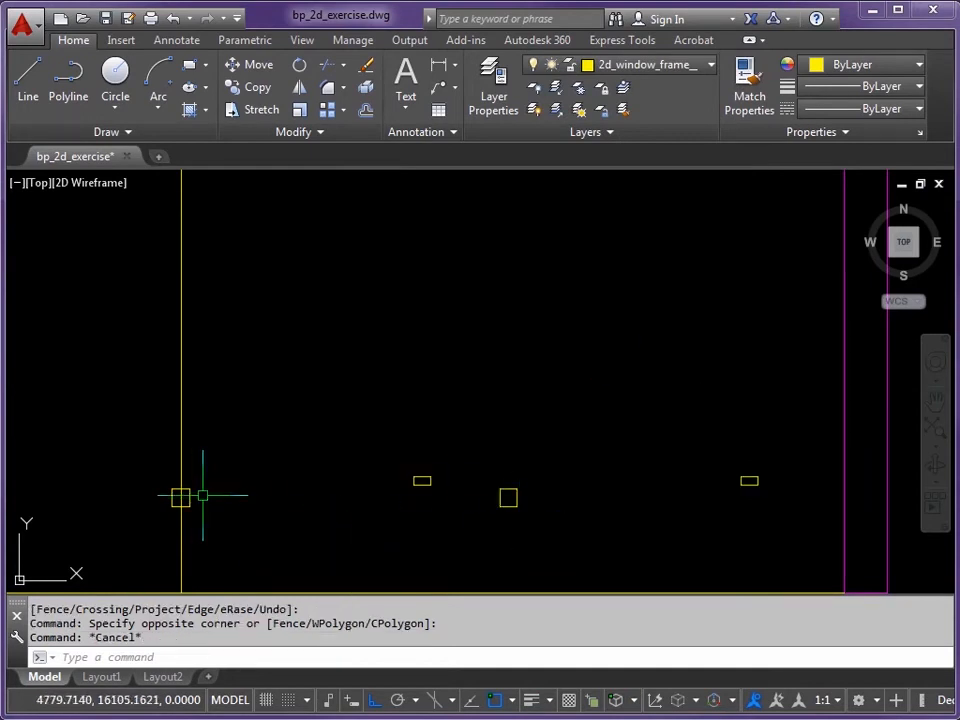
click(712, 66)
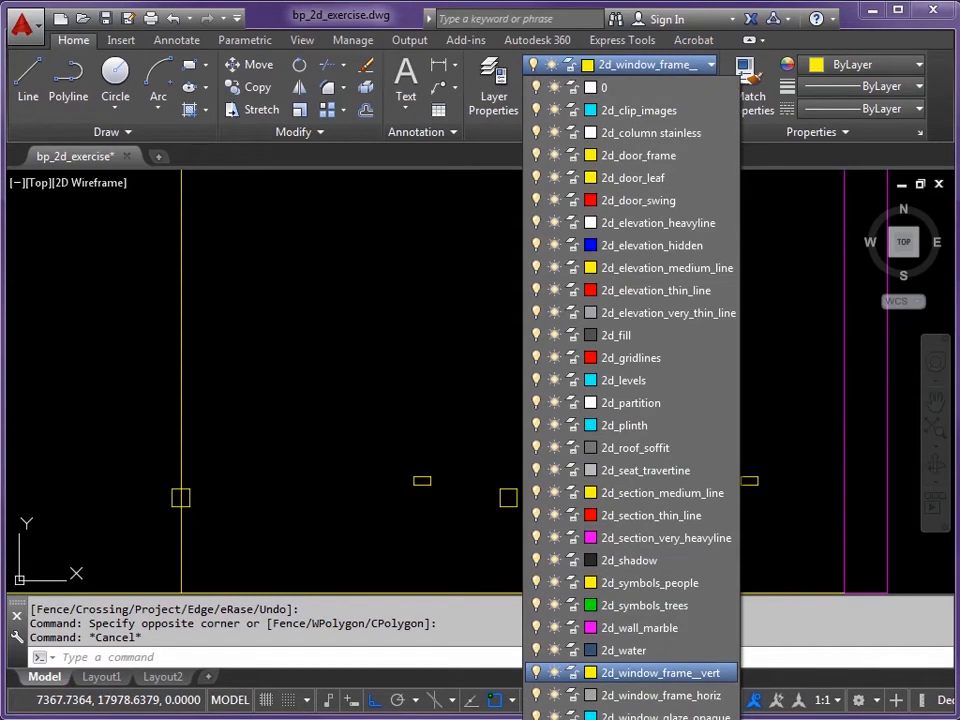
click(650, 713)
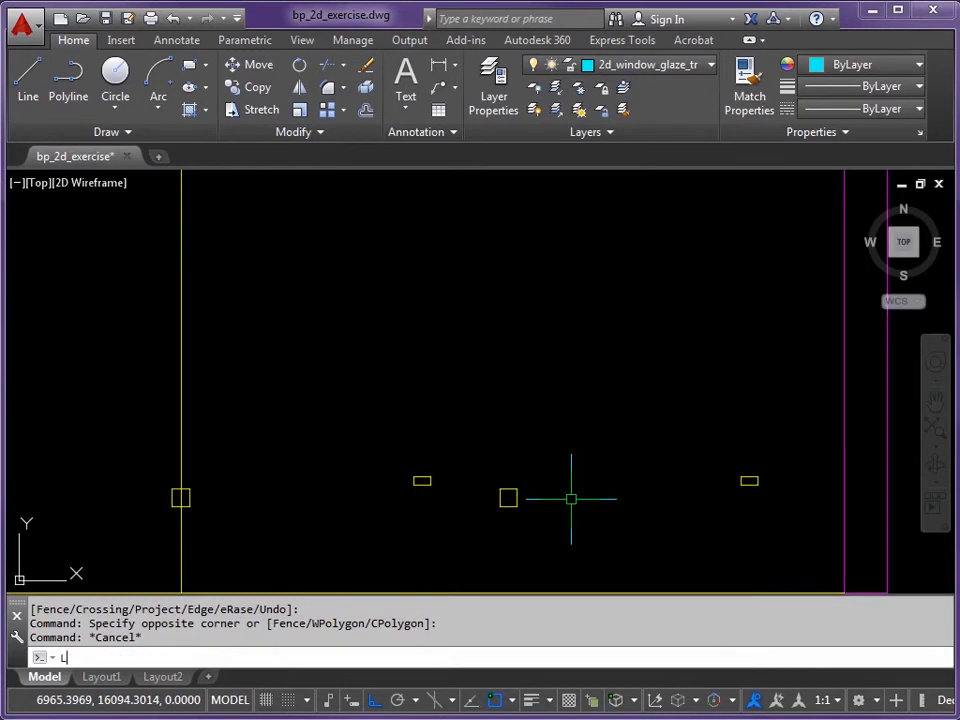
text(L)
key(Return)
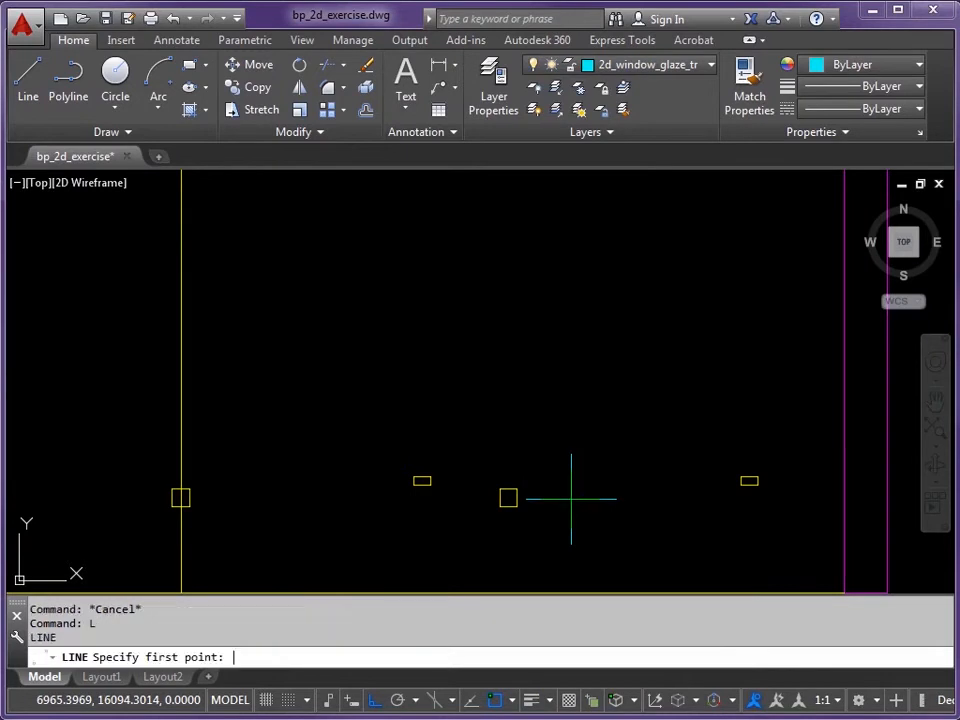
Step: Draw a cyan glaze line from the square's midpoint to the left square
click(500, 497)
click(183, 497)
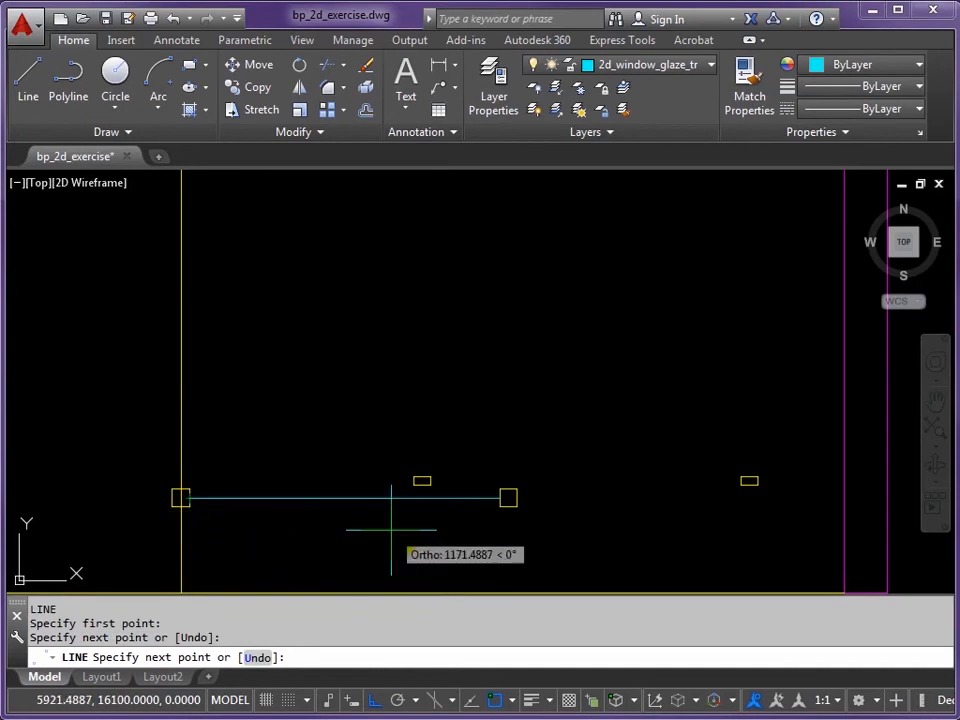
key(Return)
Step: Draw a second glaze line spanning from the left jamb rectangle to the right jamb rectangle
key(Return)
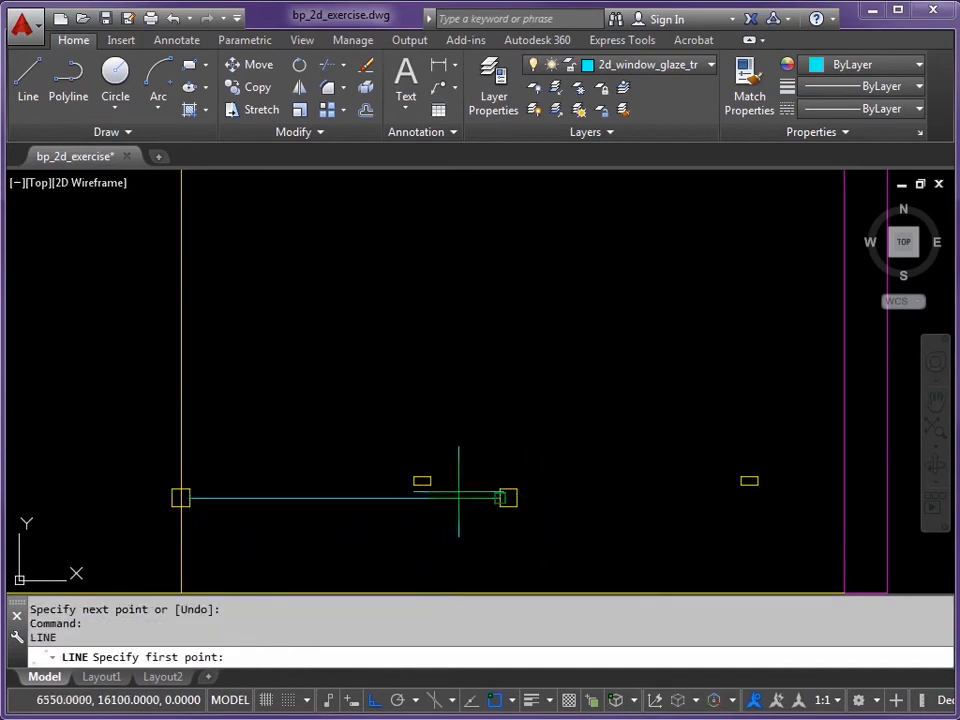
scroll(449, 485, up, 3)
click(404, 474)
scroll(509, 486, down, 2)
middle_drag(690, 487, 476, 487)
click(718, 479)
key(Return)
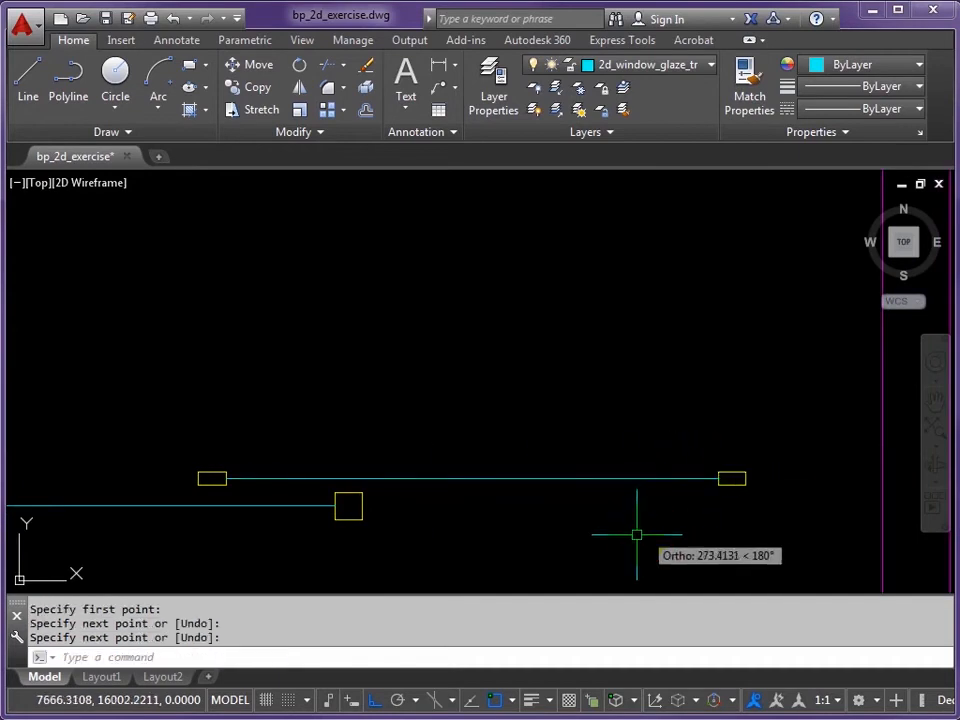
scroll(611, 486, down, 2)
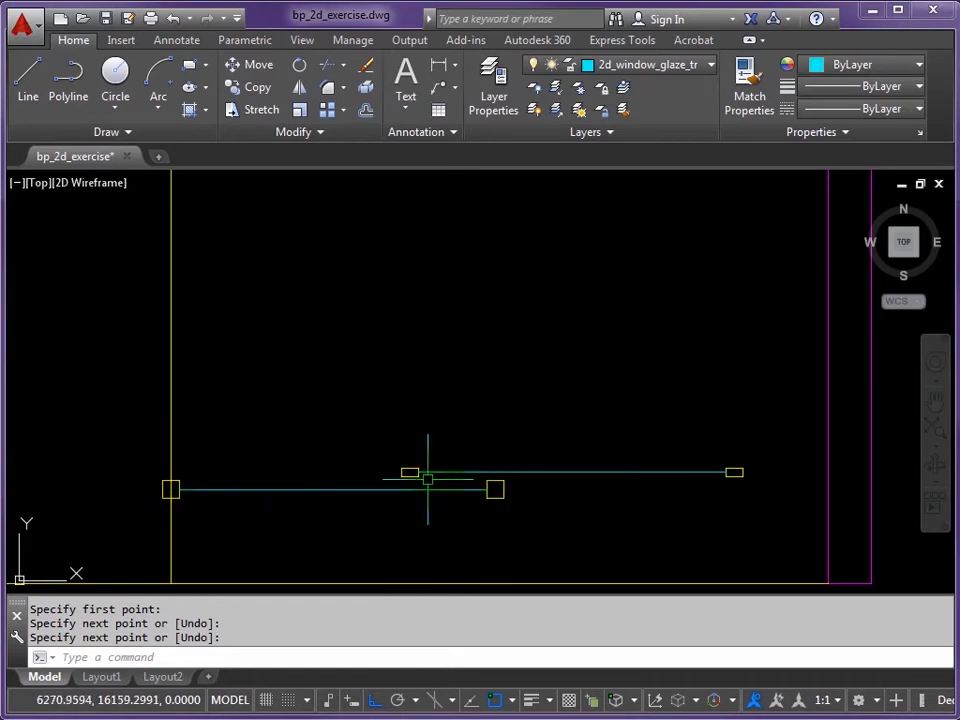
click(709, 66)
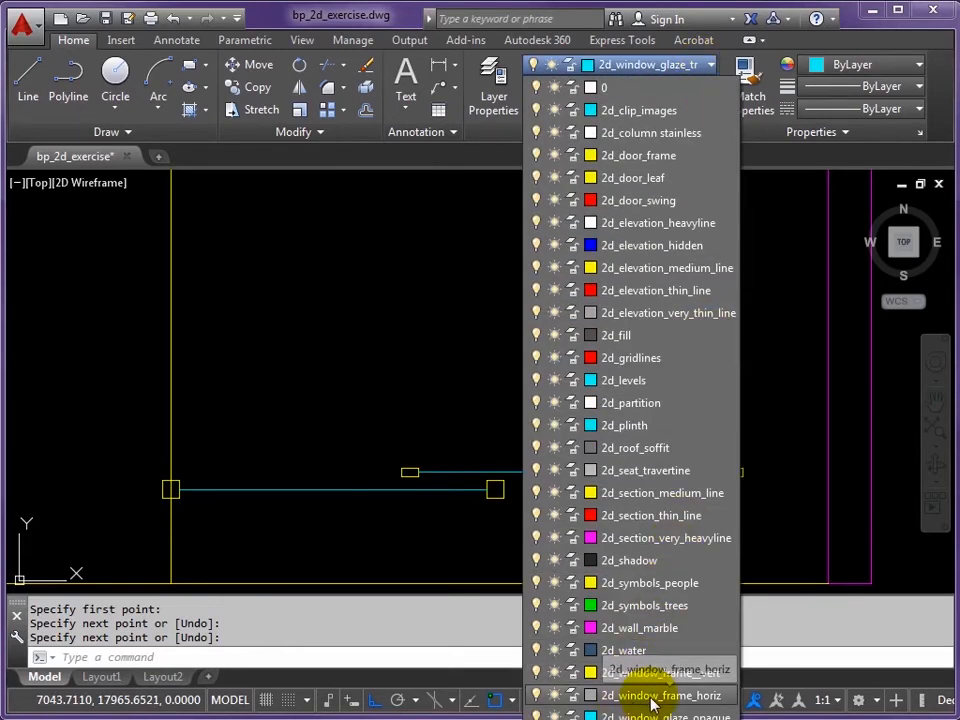
Step: Make 2d_window_frame_horiz current and draw a line from the glaze line's right end to the left jamb
click(655, 697)
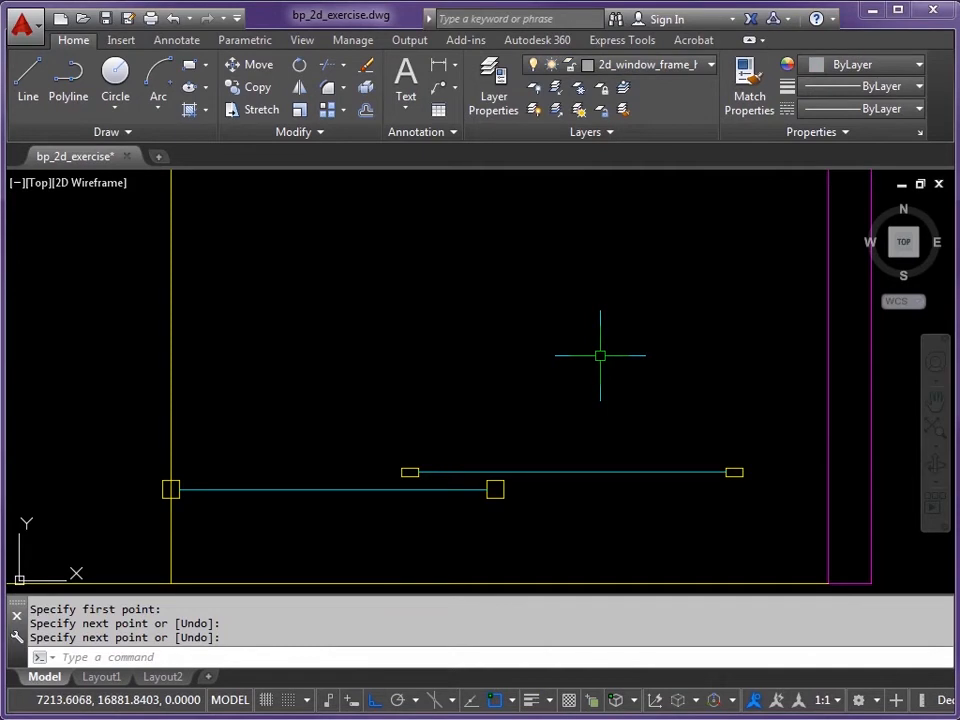
text(L)
key(Return)
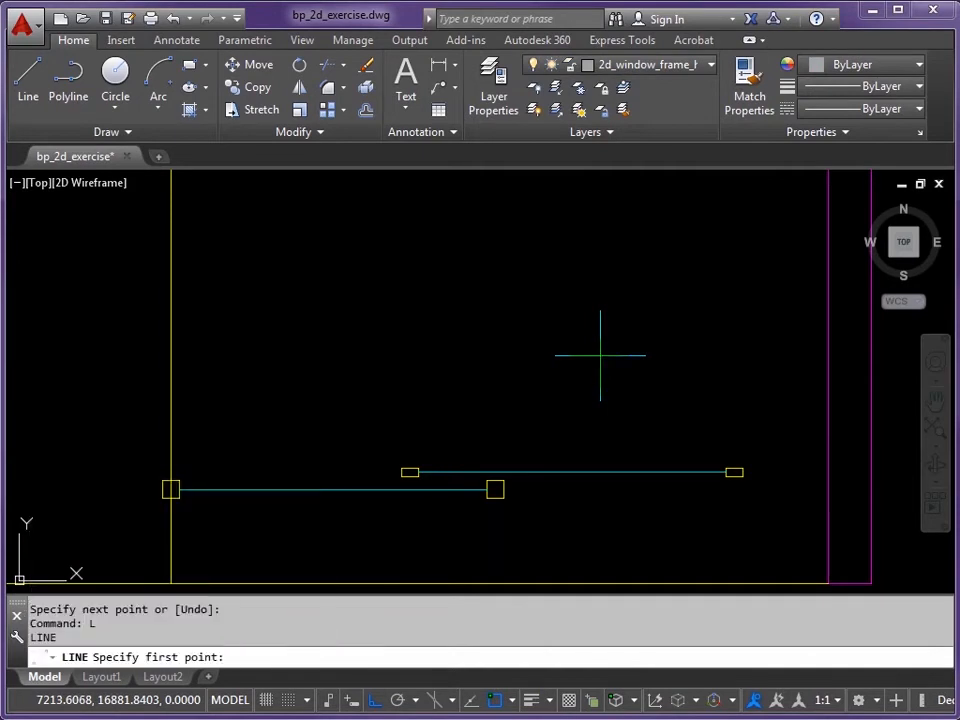
click(726, 469)
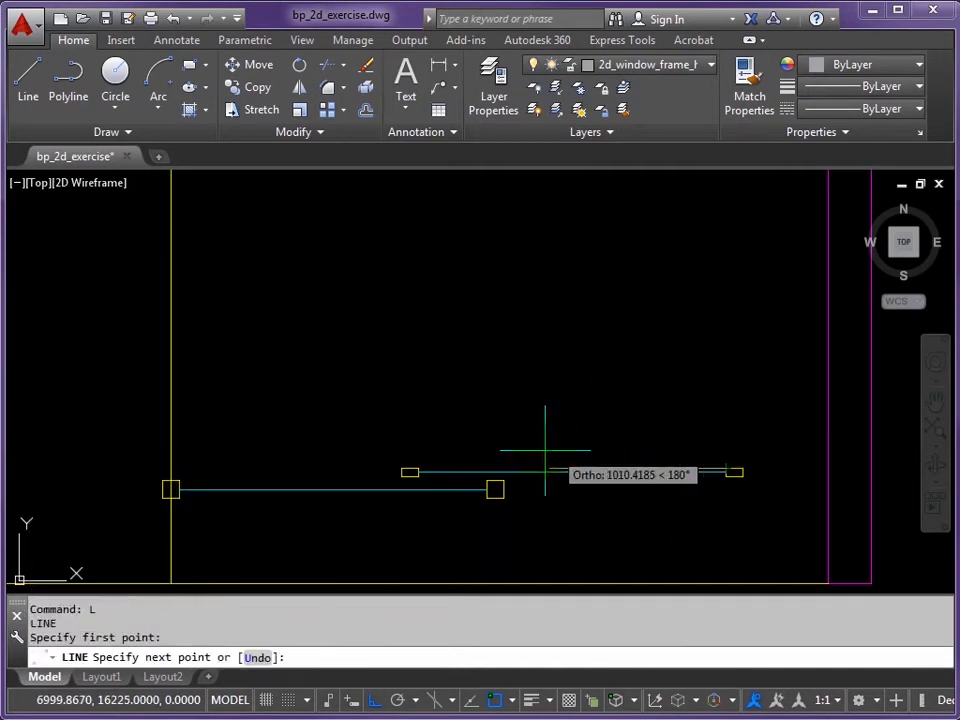
click(424, 471)
key(Return)
Step: Draw a frame line from the left jamb corner to the right jamb
scroll(440, 476, up, 3)
key(Return)
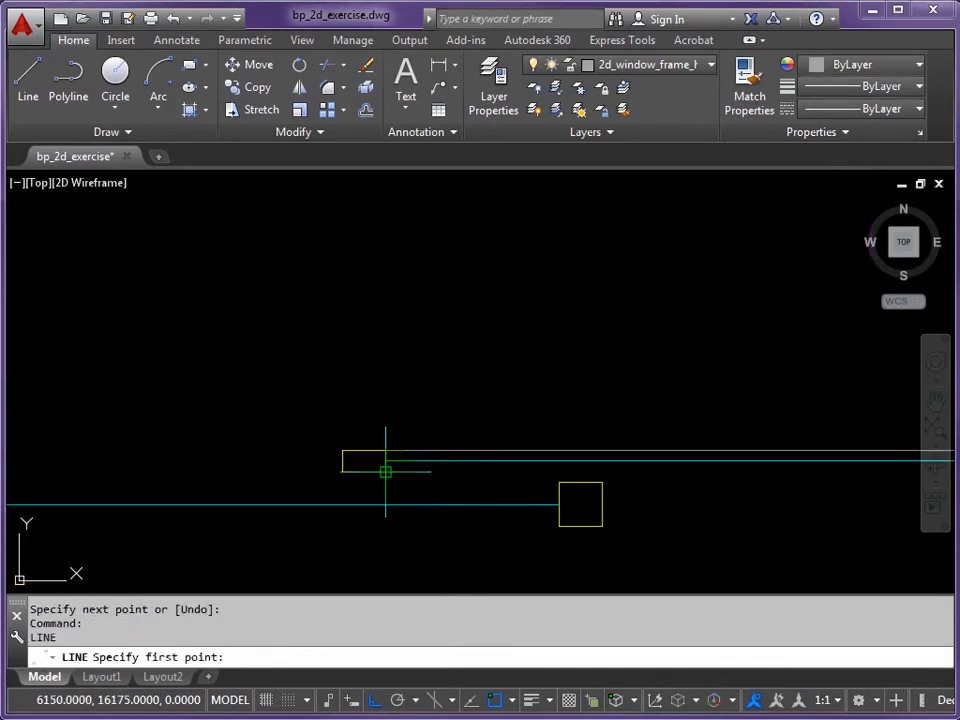
click(386, 471)
scroll(511, 478, down, 2)
middle_drag(790, 482, 547, 481)
click(674, 478)
key(Return)
middle_drag(454, 520, 643, 489)
middle_drag(558, 493, 619, 511)
Step: Draw two horizontal lines joining the right frame box to the left frame box
key(Return)
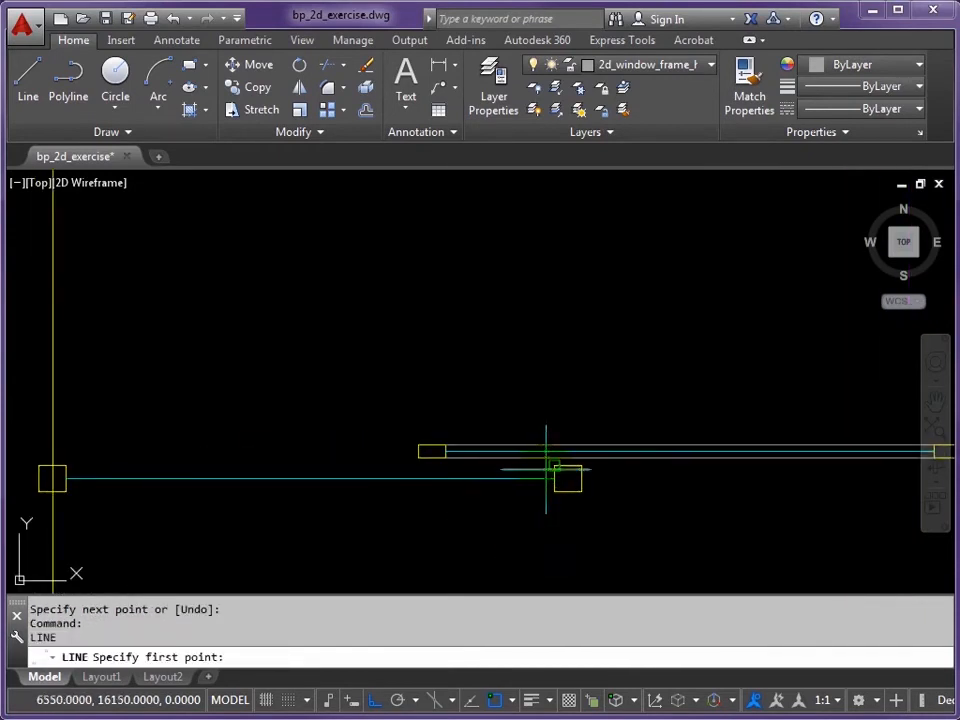
click(553, 466)
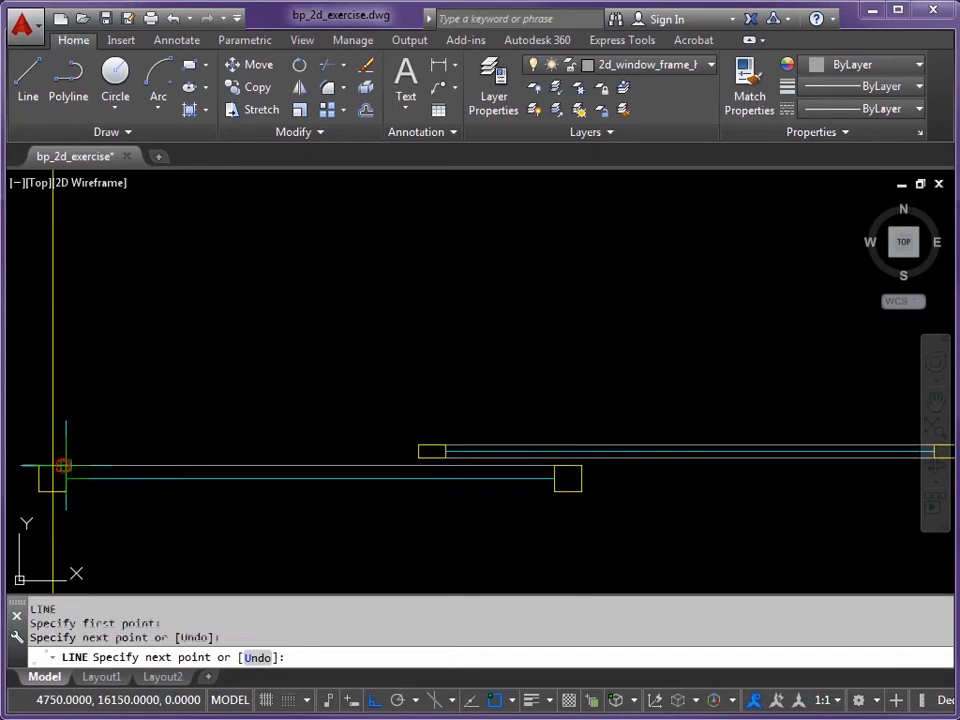
click(63, 466)
key(Return)
key(Return)
click(65, 492)
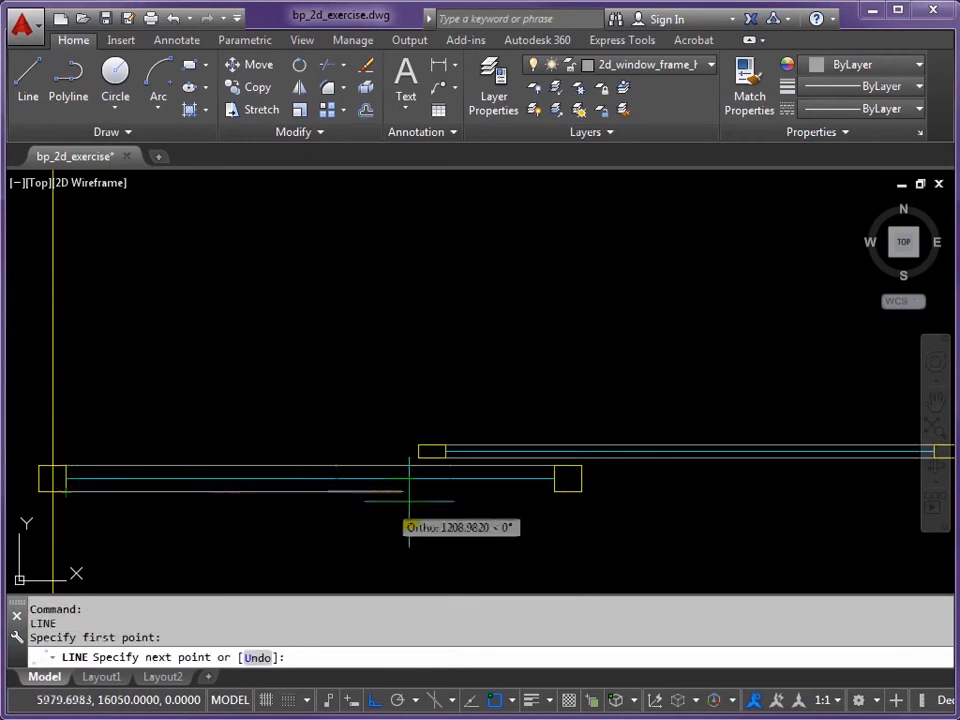
click(553, 491)
key(Return)
scroll(556, 510, down, 4)
middle_drag(556, 522, 518, 510)
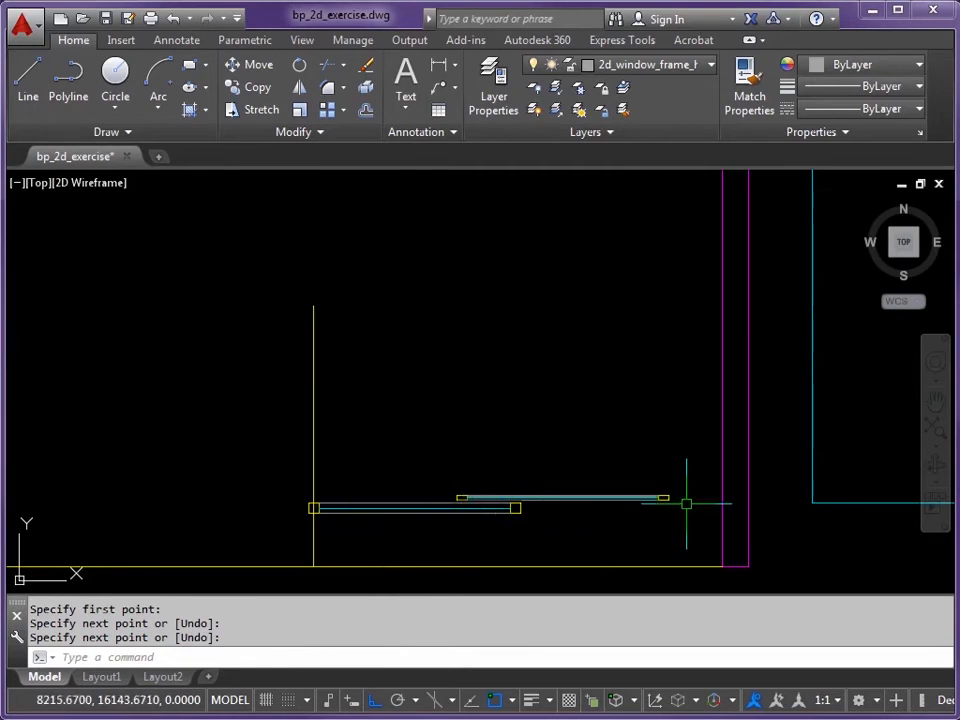
scroll(686, 505, up, 3)
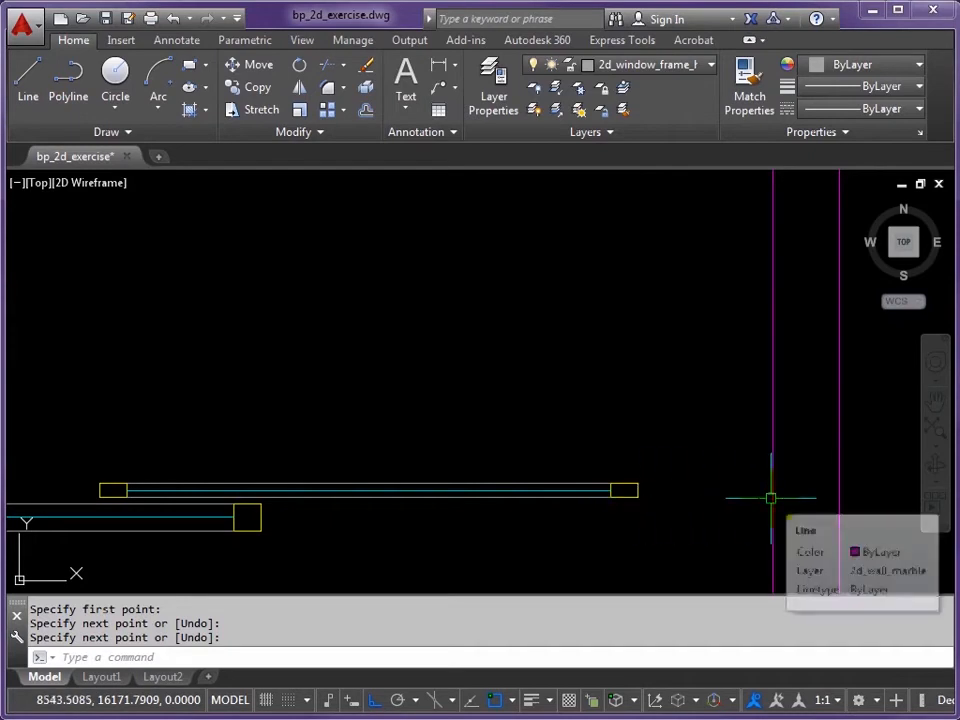
Step: Switch to layer 2d_door_swing and draw a red line from the right window post to the magenta wall
click(710, 65)
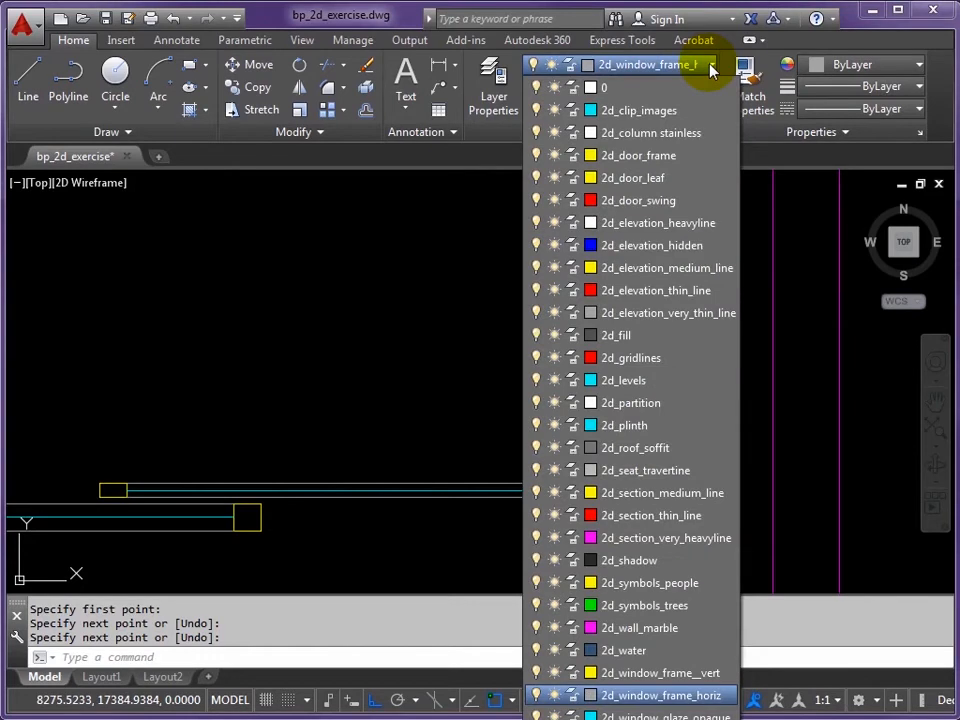
click(640, 201)
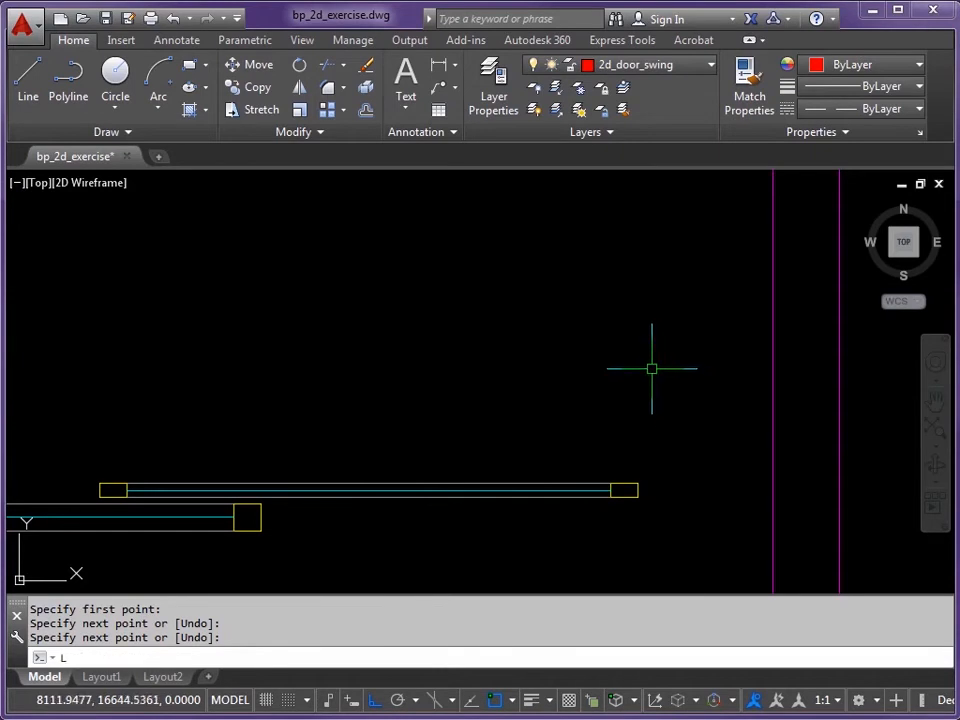
key(Return)
click(637, 496)
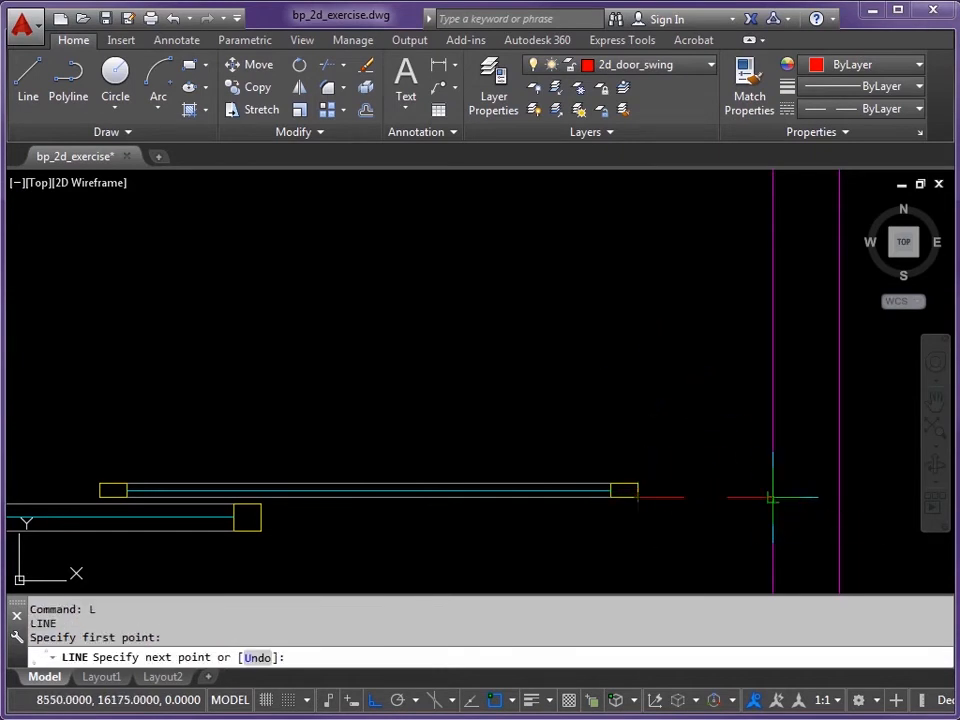
click(772, 497)
key(Return)
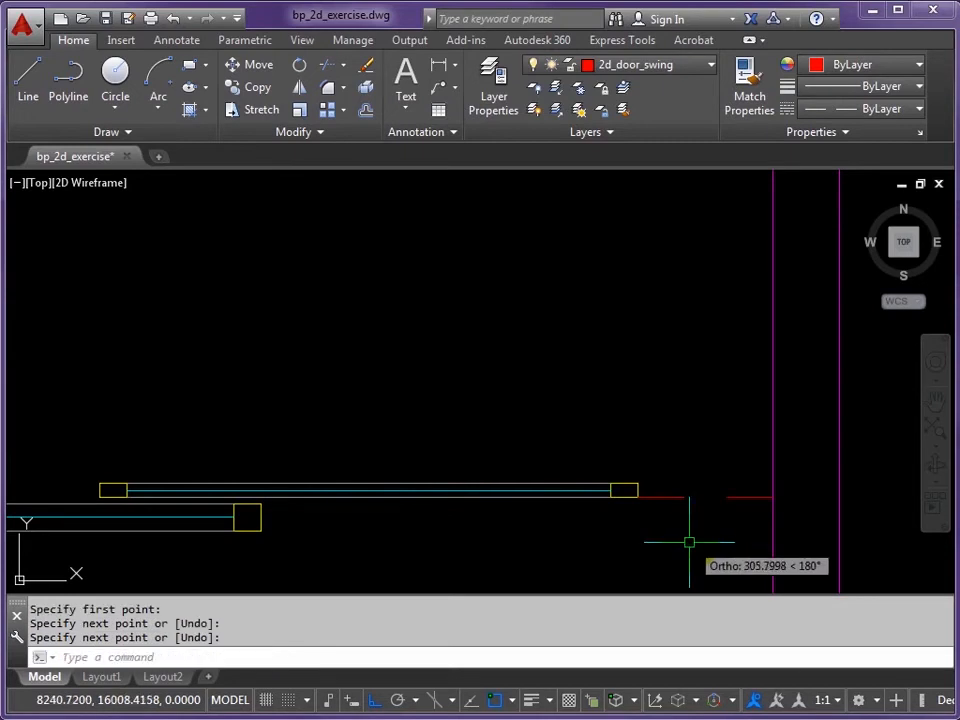
scroll(660, 505, down, 3)
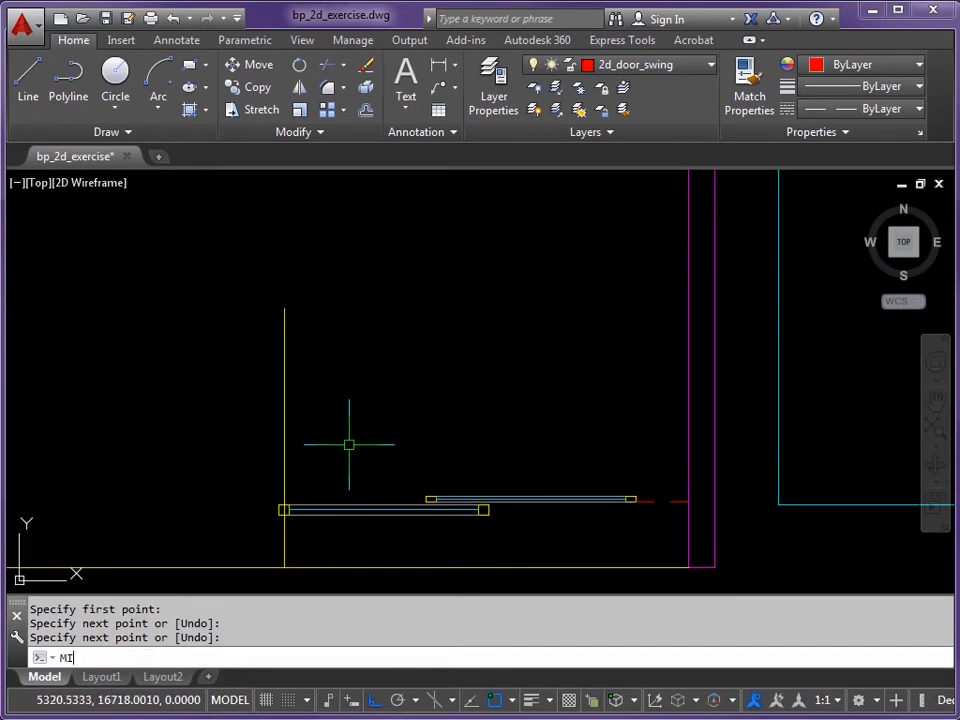
Step: Mirror the 19 door frame objects about the vertical partition line, keeping the source objects
key(Return)
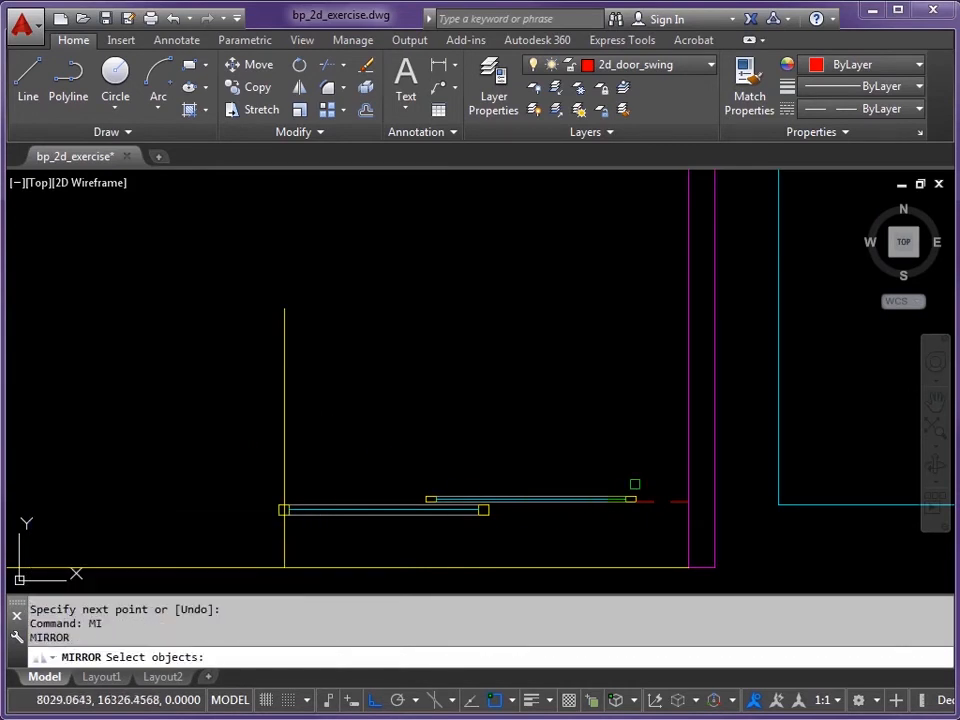
click(660, 471)
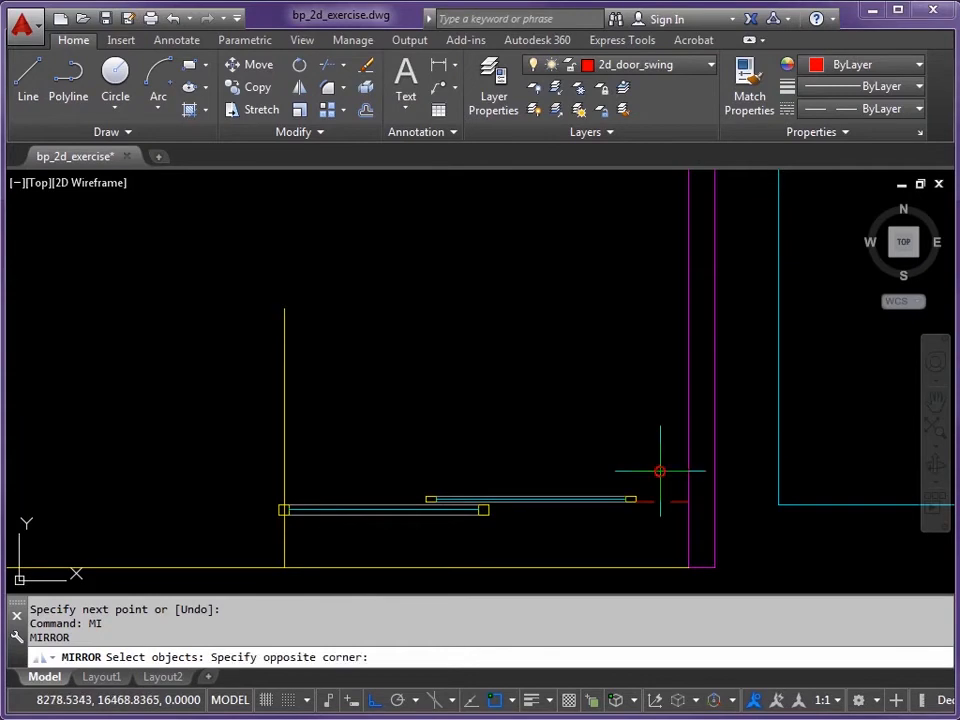
click(311, 527)
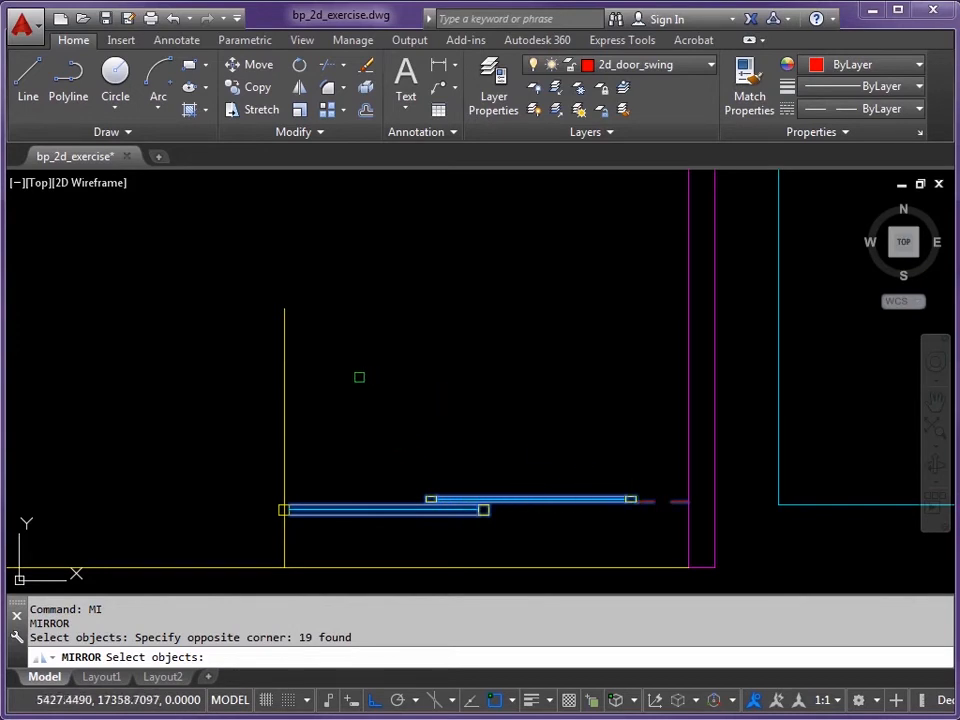
key(Return)
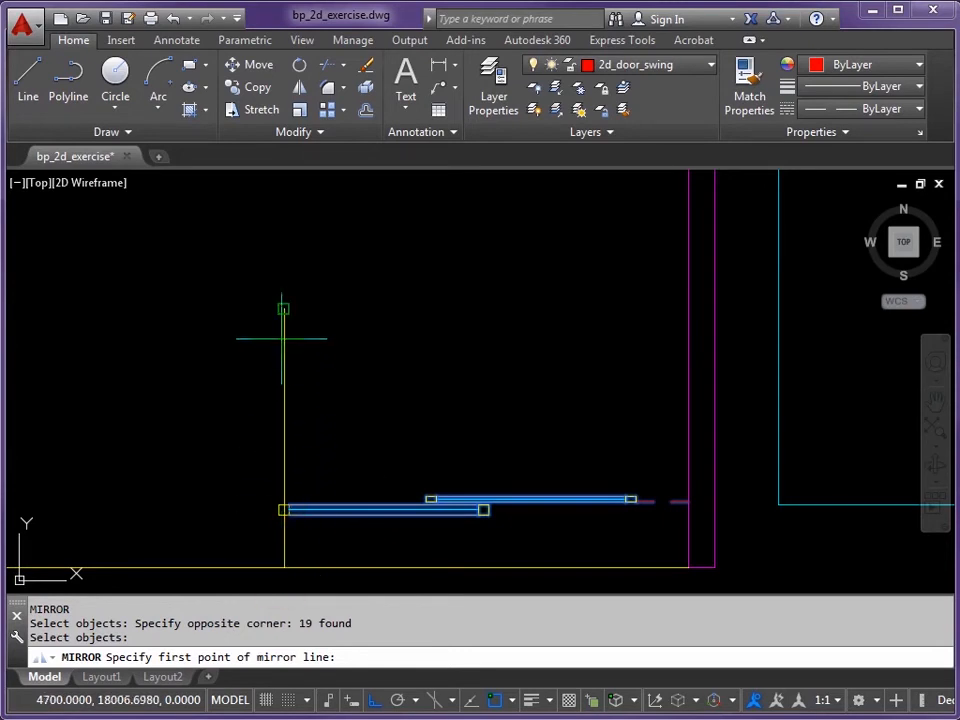
click(283, 567)
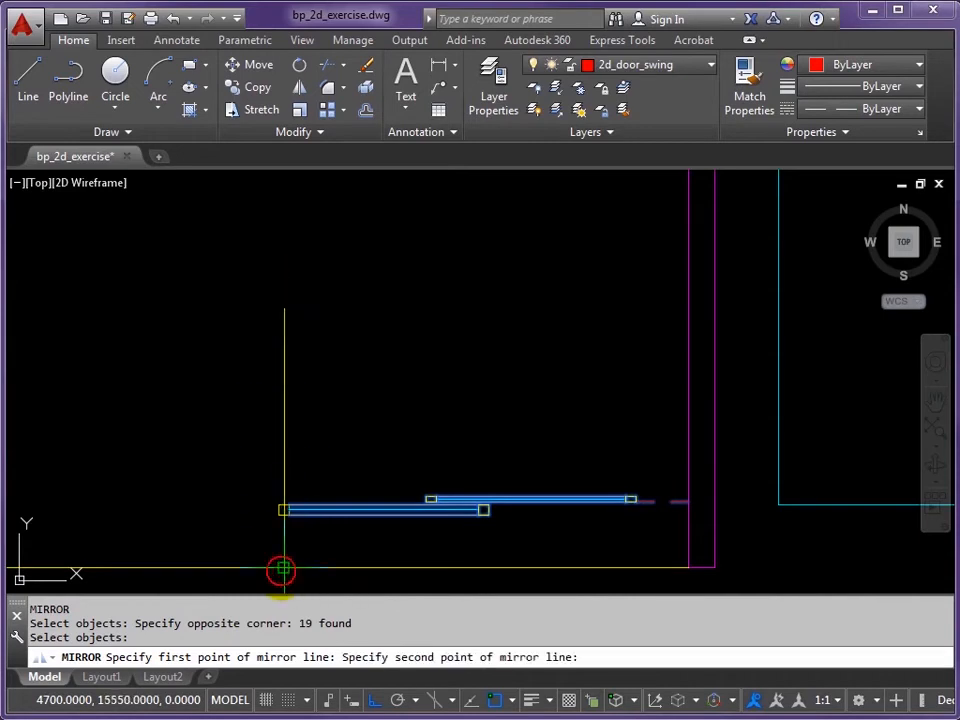
click(283, 309)
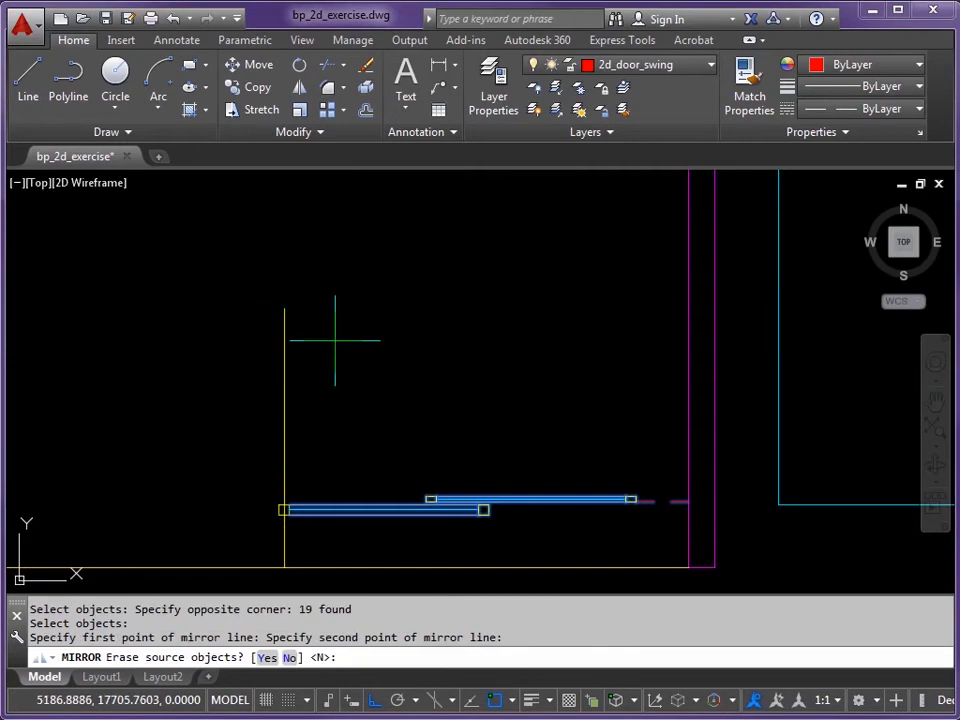
mouse_move(372, 368)
middle_down()
mouse_move(562, 361)
mouse_move(536, 360)
middle_up()
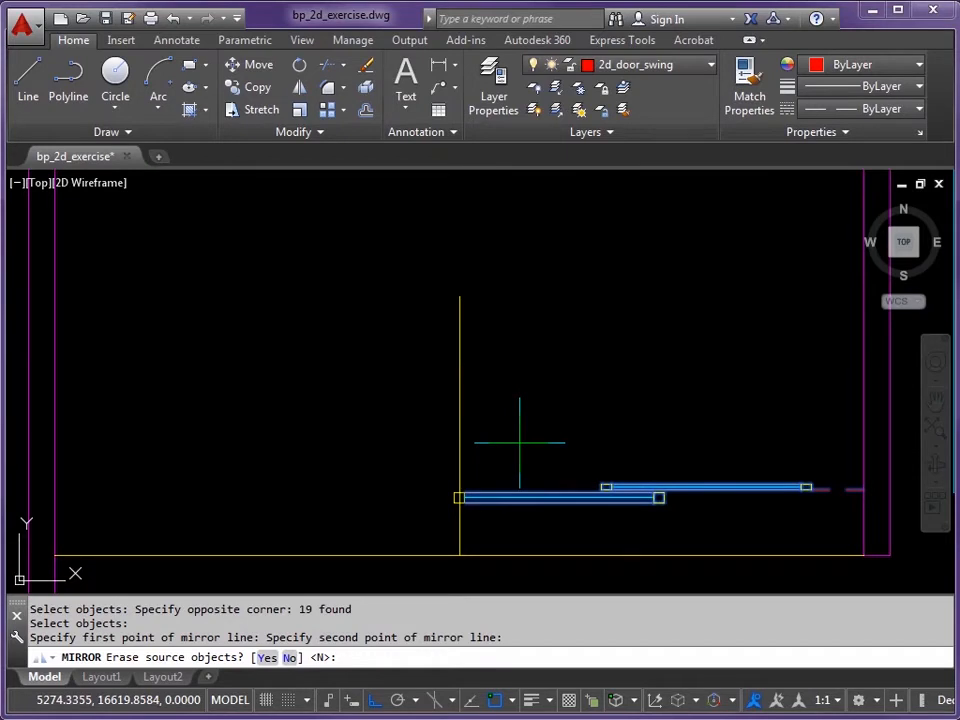
key(Return)
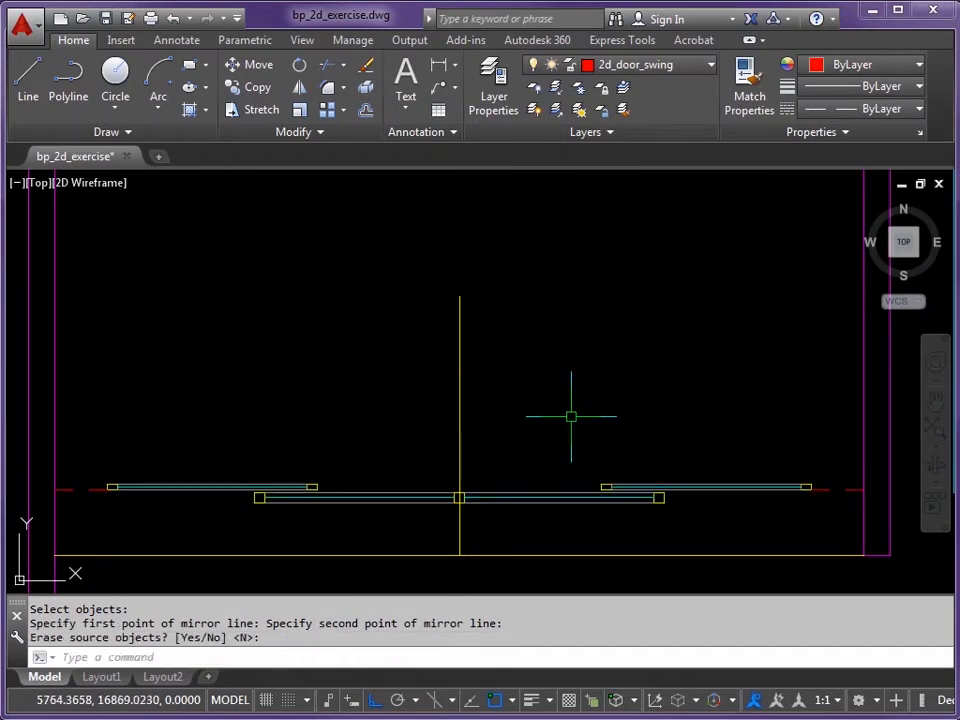
scroll(568, 405, down, 5)
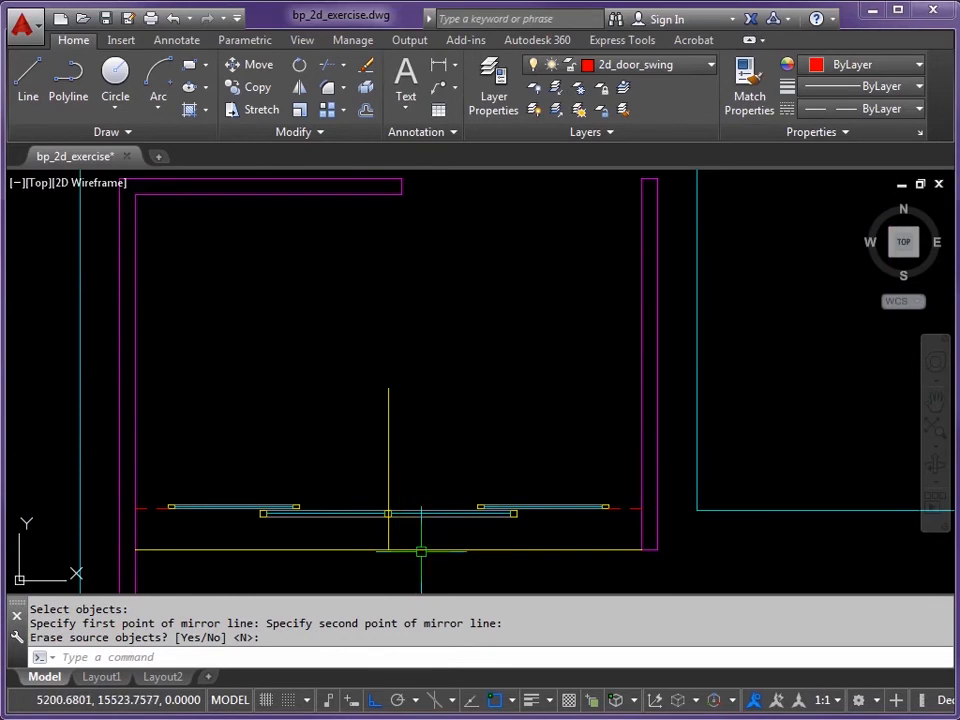
Step: Erase the single yellow line lying under the door opening
key(Return)
click(421, 550)
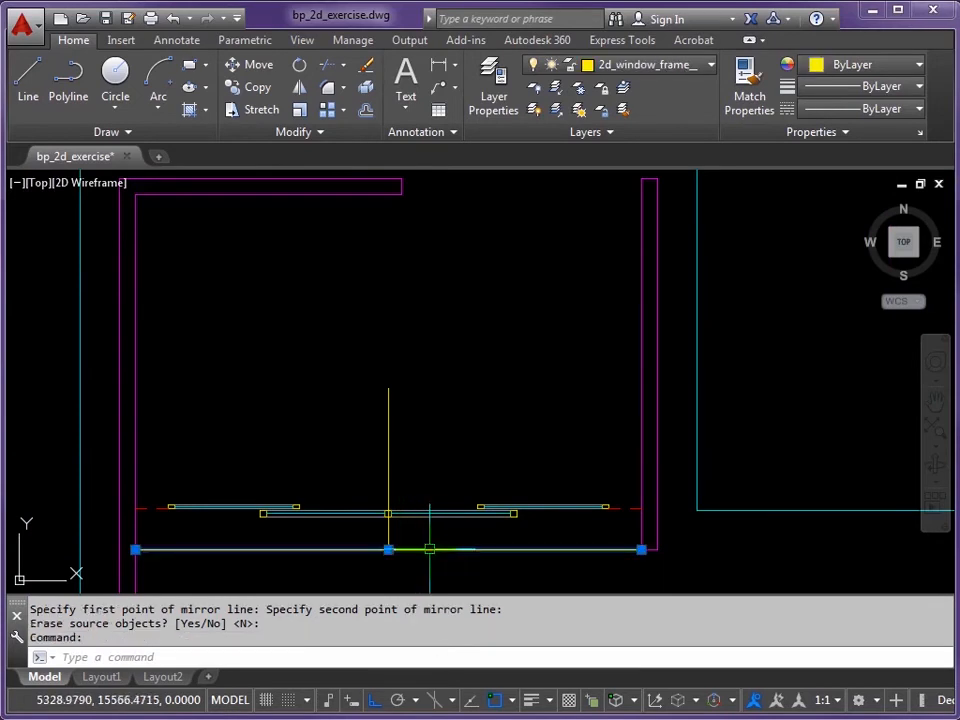
key(Delete)
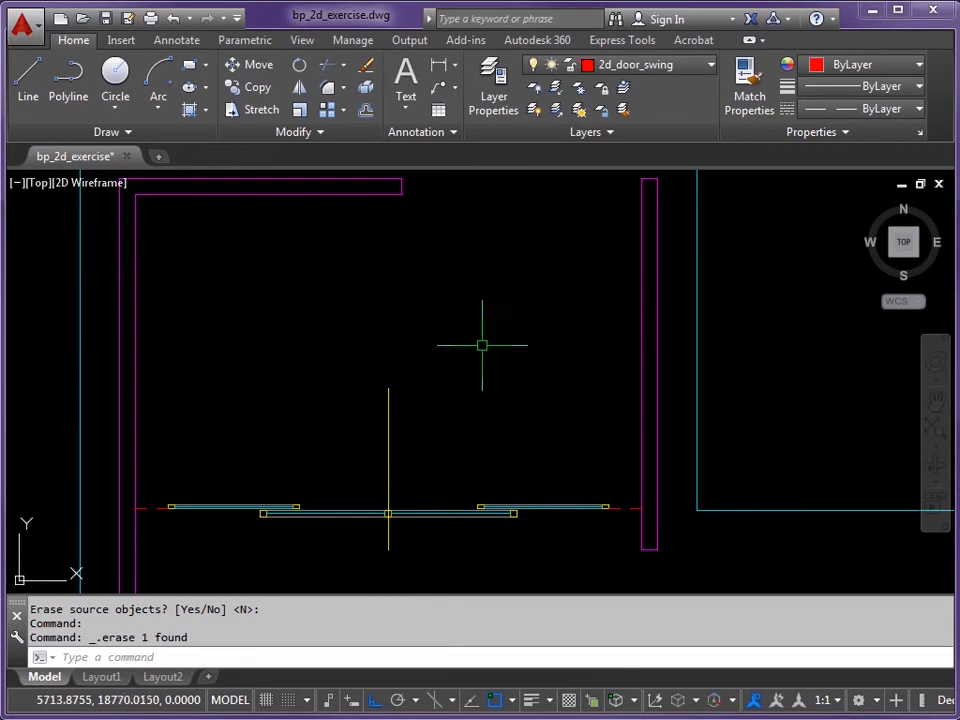
middle_drag(476, 326, 450, 347)
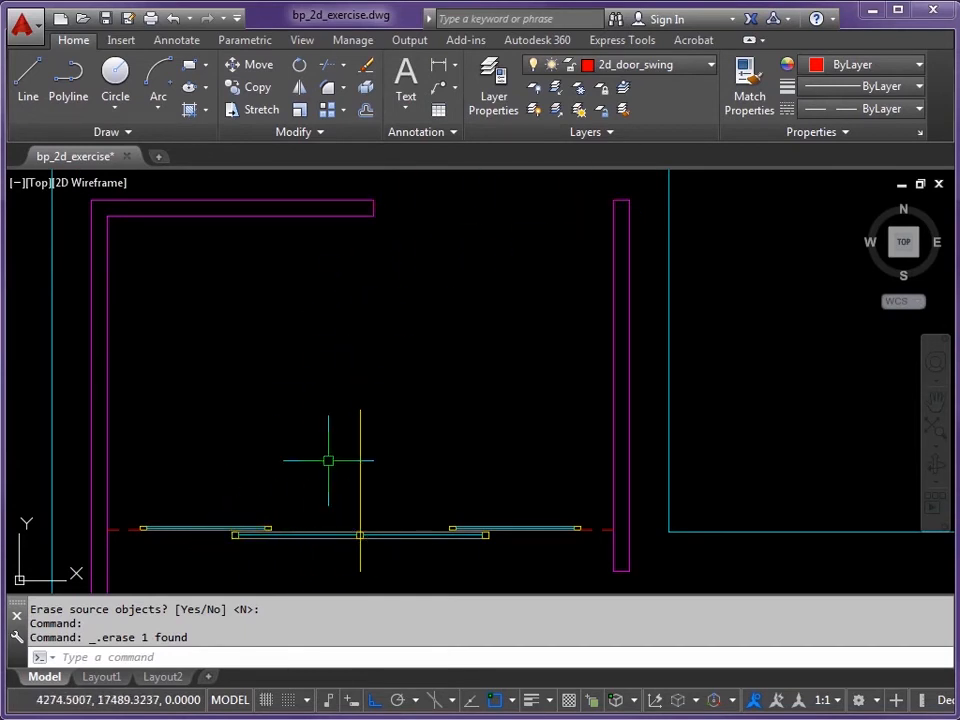
scroll(296, 549, up, 2)
scroll(245, 548, up, 2)
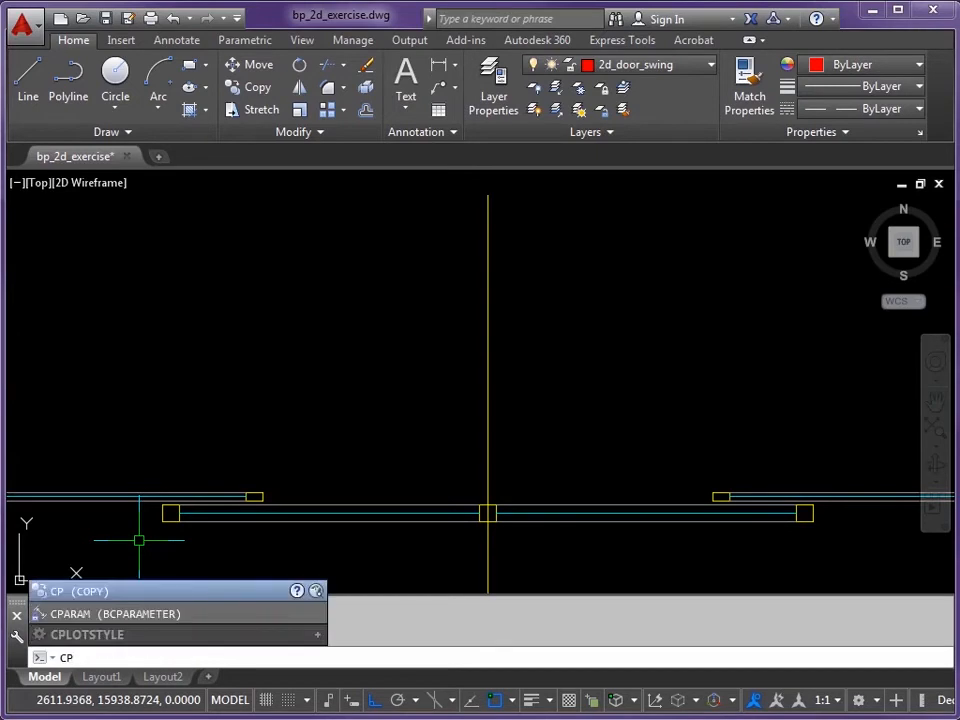
Step: Copy the 11 left-frame objects from the frame's left end to the upper magenta wall's endpoint
key(Return)
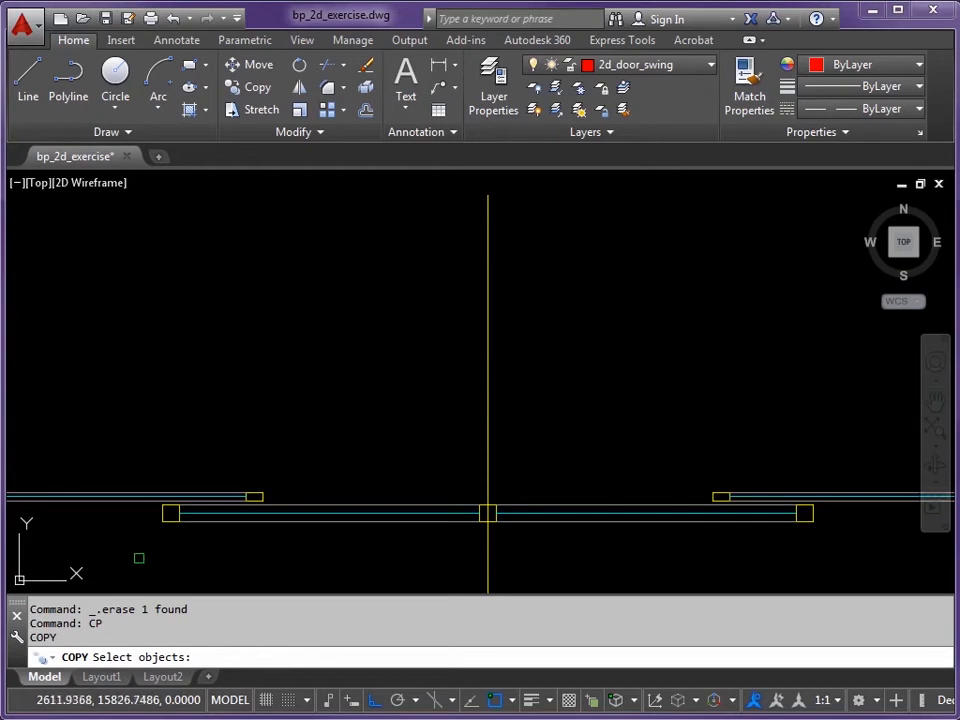
click(131, 560)
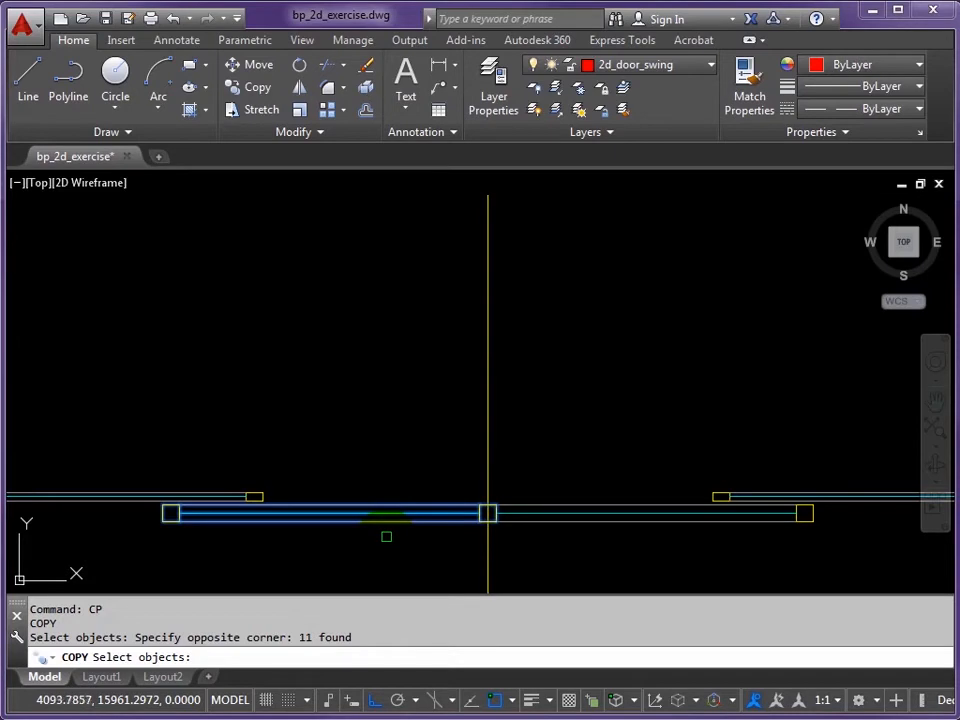
key(Return)
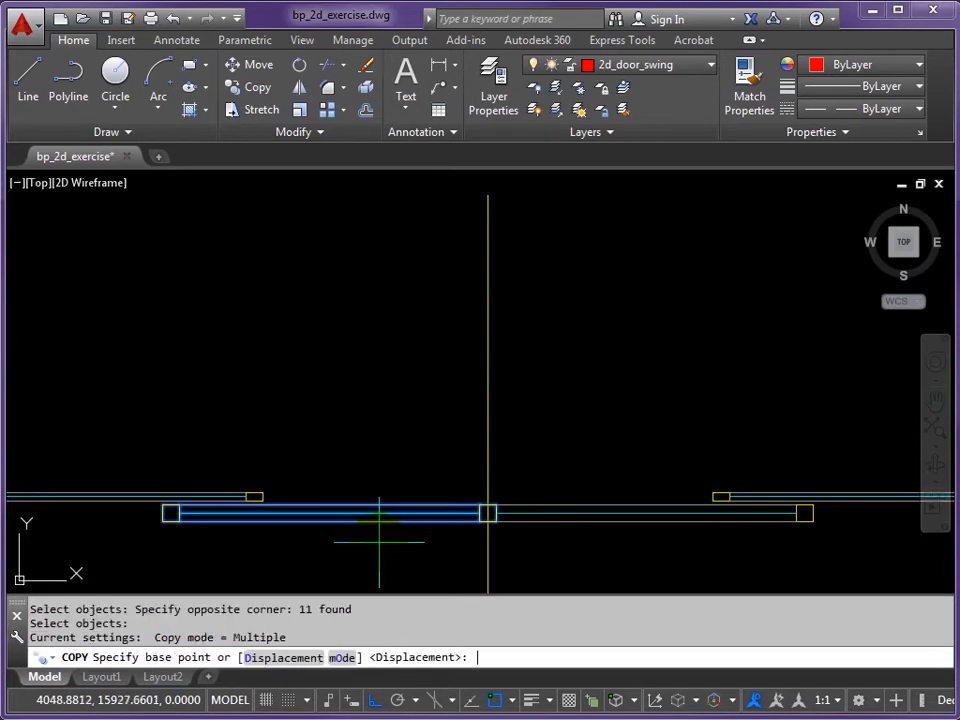
click(162, 521)
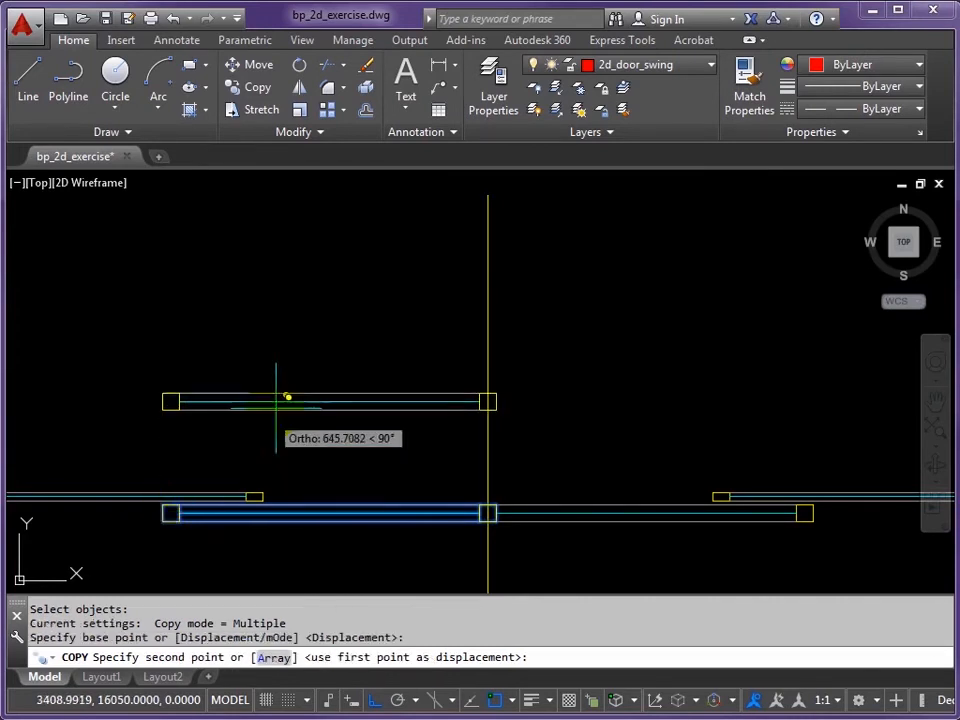
scroll(317, 306, down, 3)
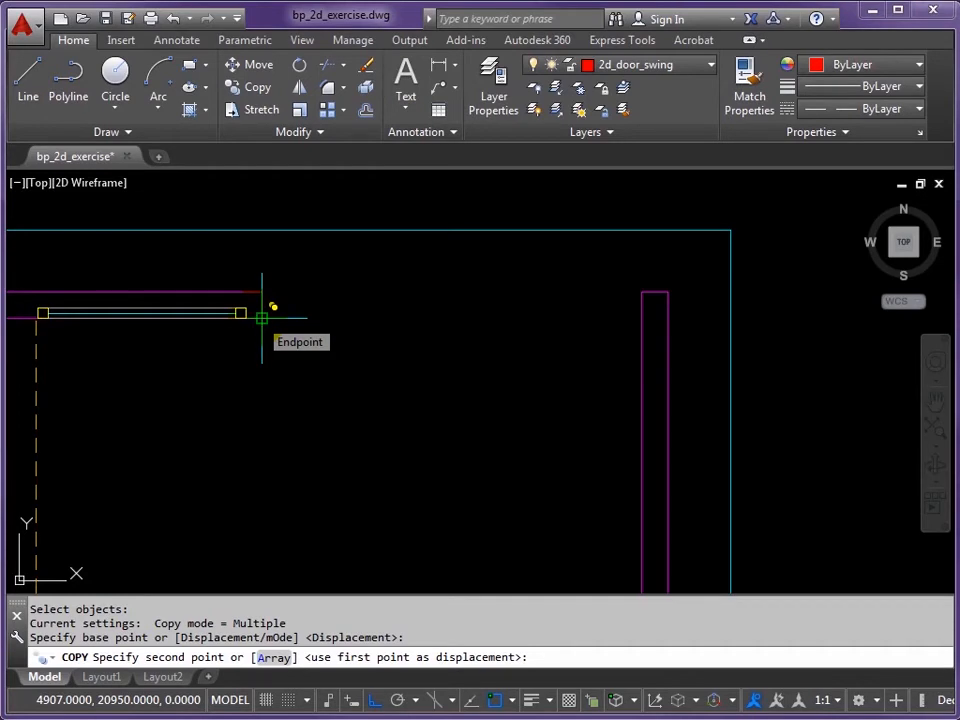
click(262, 318)
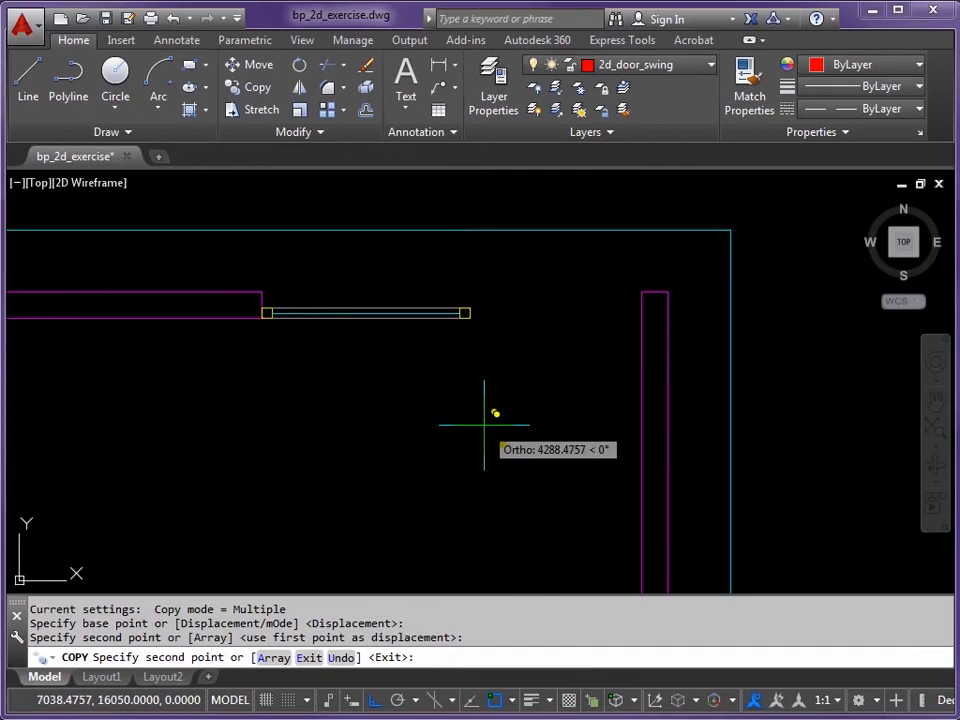
key(Return)
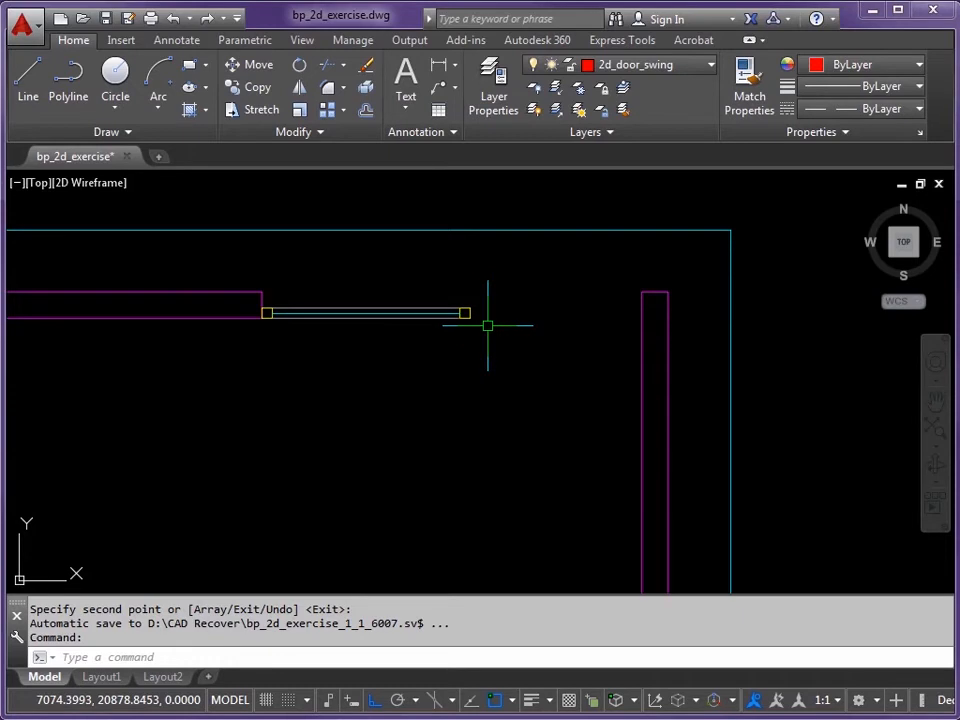
text(S)
key(Return)
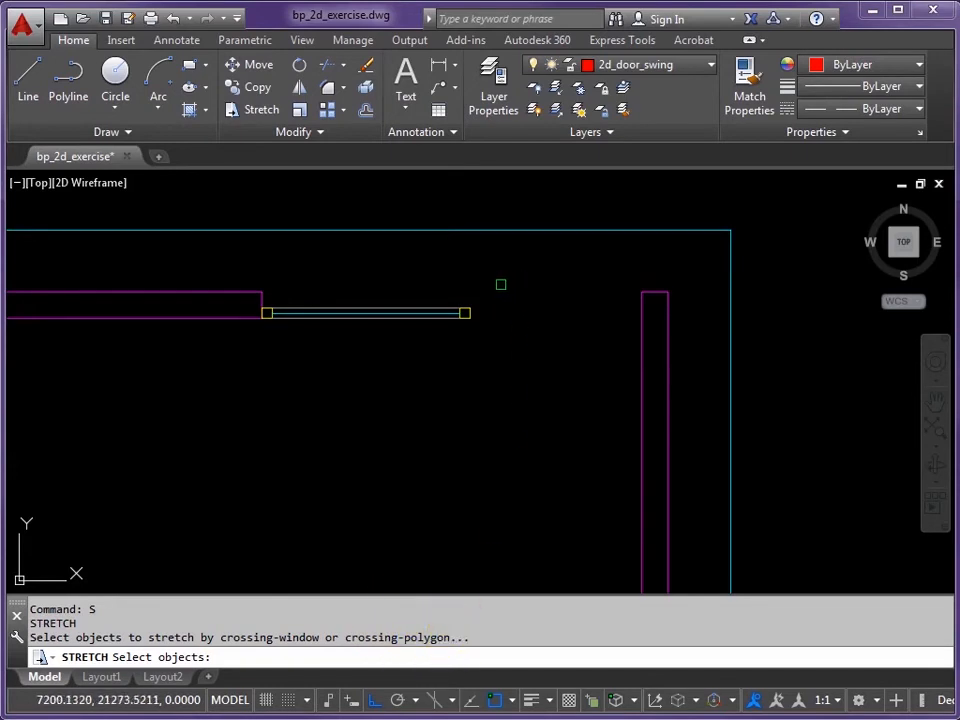
Step: Stretch the 7 frame-end objects so the upper-right partition reaches the vertical wall
click(501, 284)
click(434, 349)
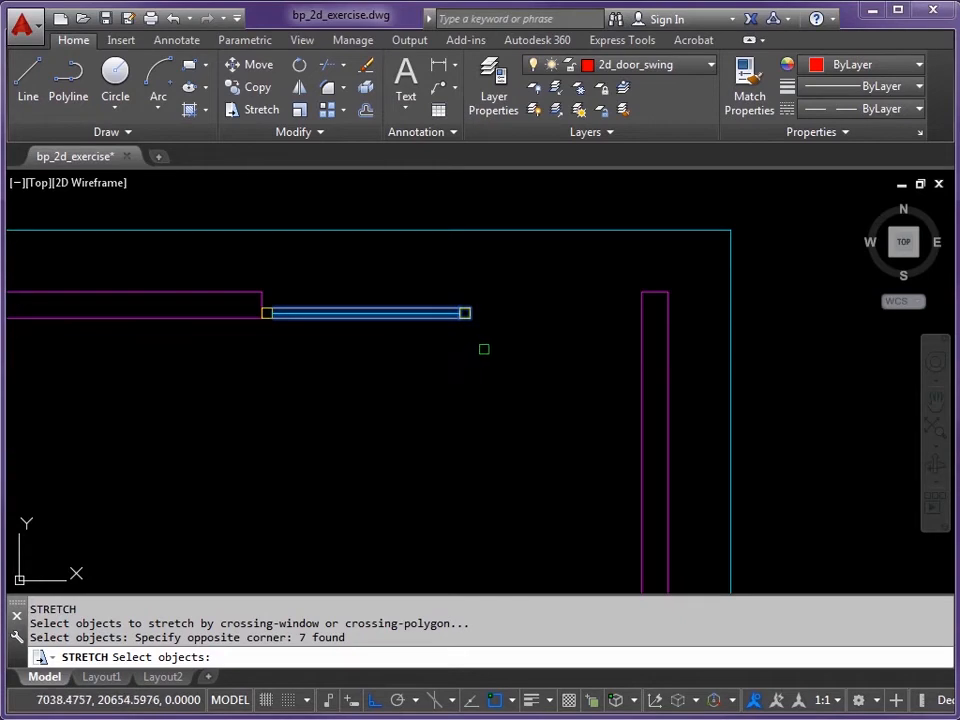
key(Return)
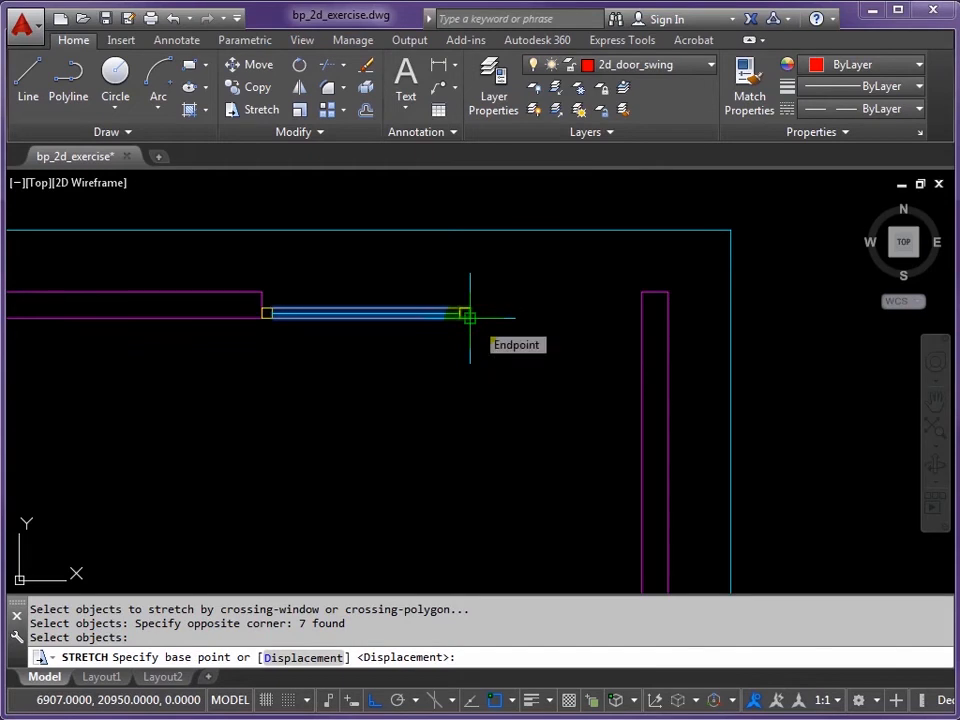
click(469, 317)
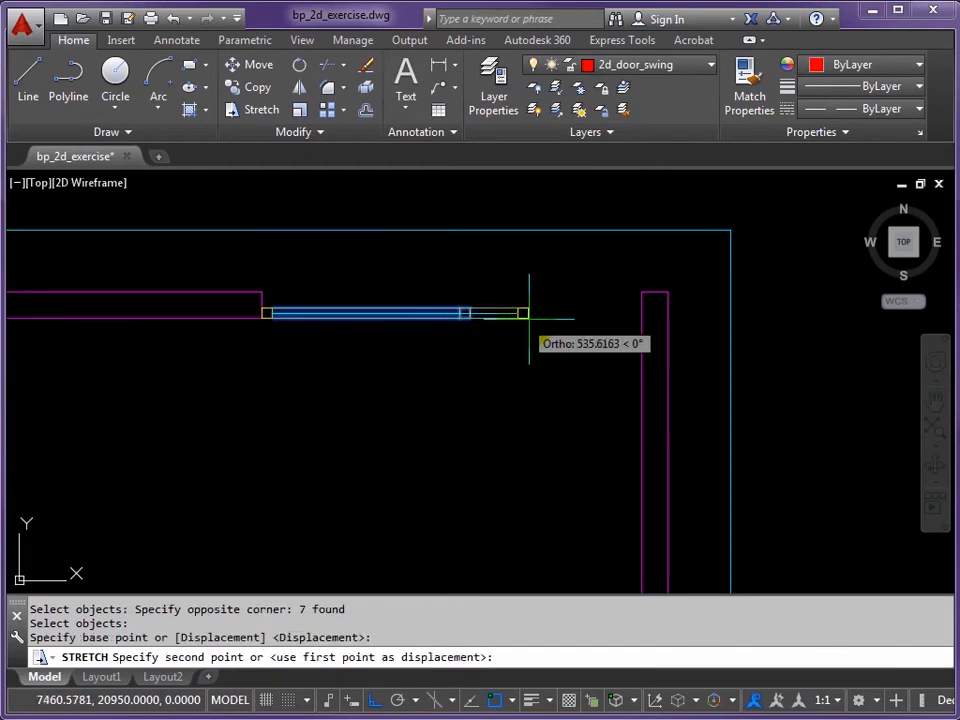
click(641, 318)
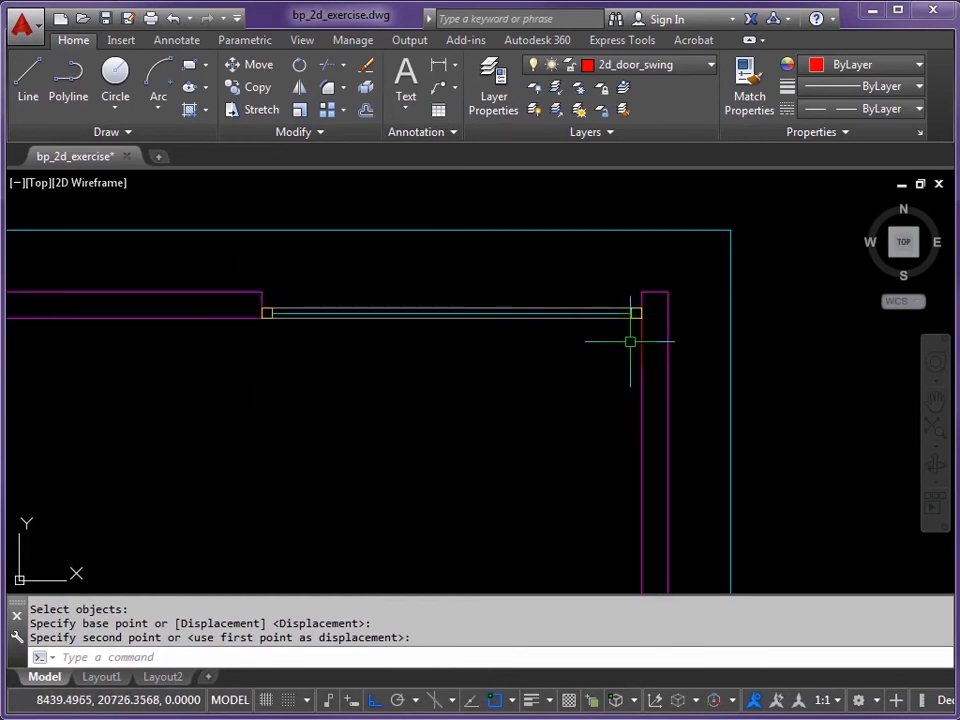
scroll(645, 320, up, 2)
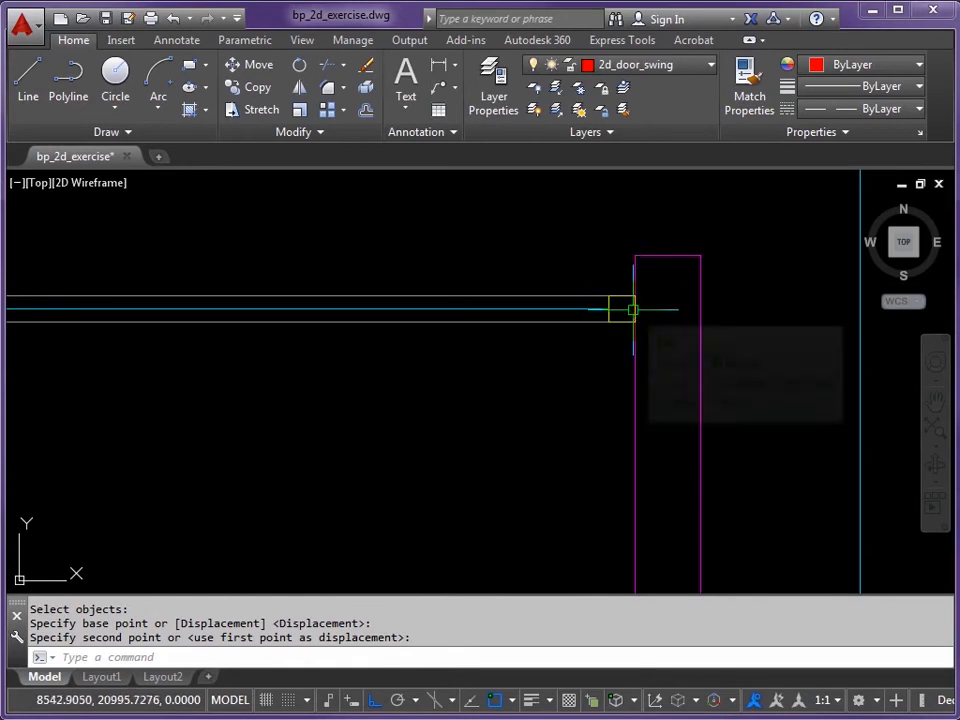
Step: Delete the two short vertical end lines left at the partition ends
click(632, 310)
click(633, 309)
key(Delete)
scroll(672, 378, down, 2)
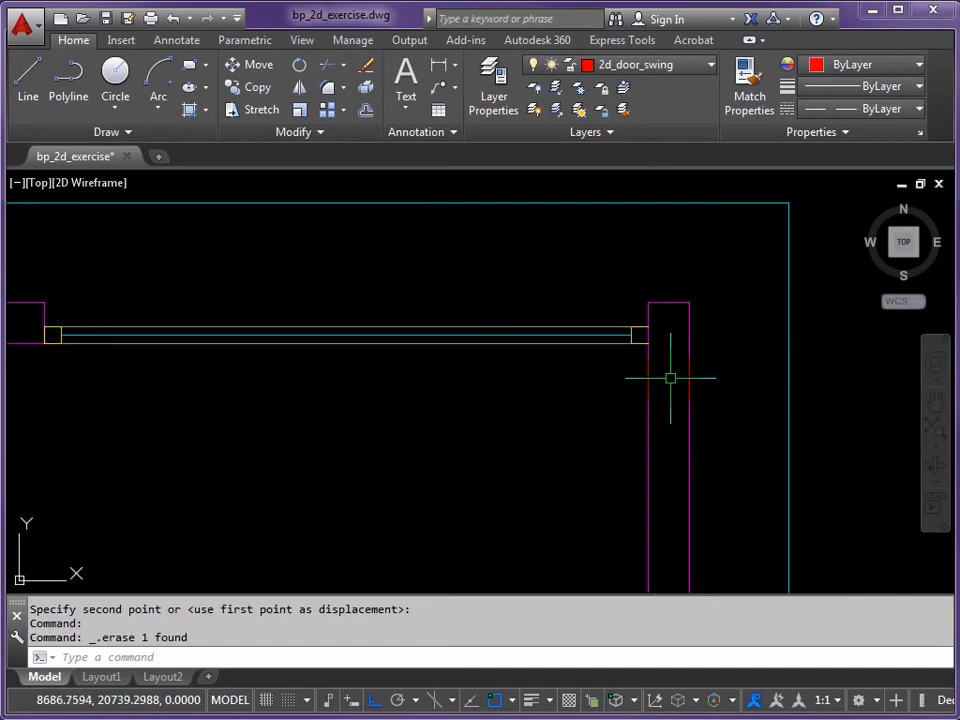
middle_drag(289, 360, 424, 360)
scroll(171, 332, up, 3)
click(195, 331)
key(Delete)
scroll(289, 414, down, 5)
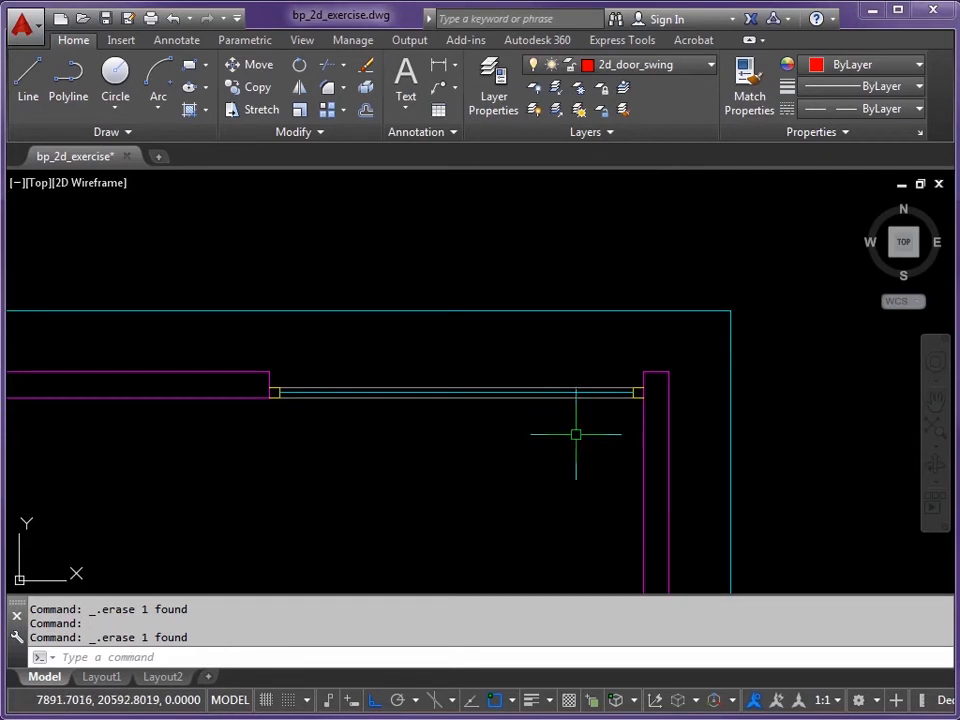
scroll(518, 443, down, 5)
mouse_move(557, 469)
middle_down()
mouse_move(414, 311)
mouse_move(332, 298)
middle_up()
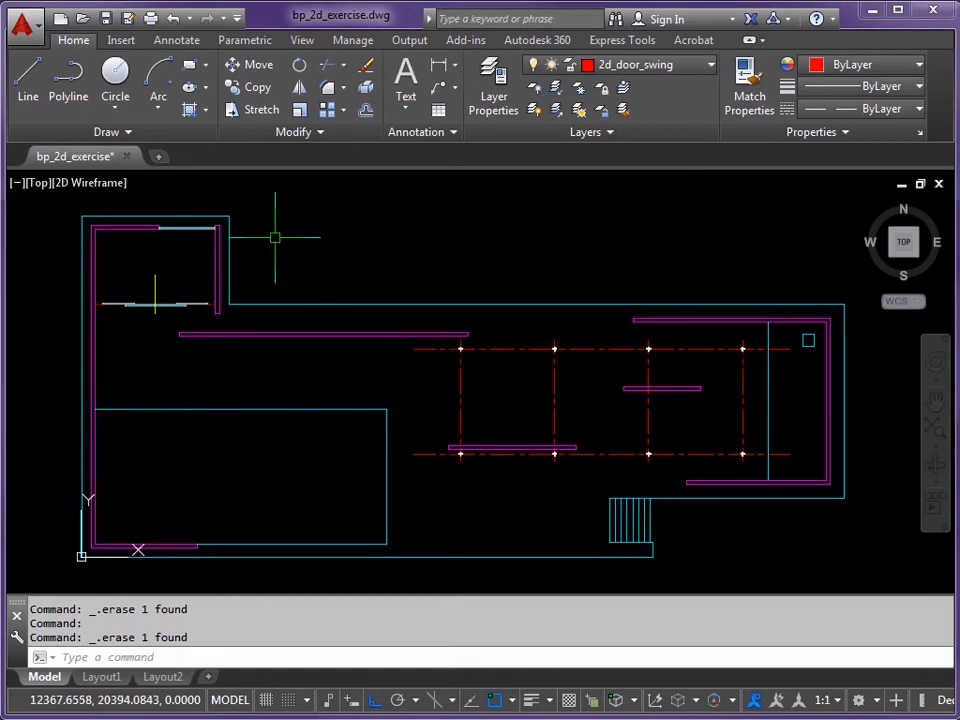
Step: Insert bp_glazed_areas.dwg with INSERT at point 0,0,0 rather than specifying on-screen
text(I)
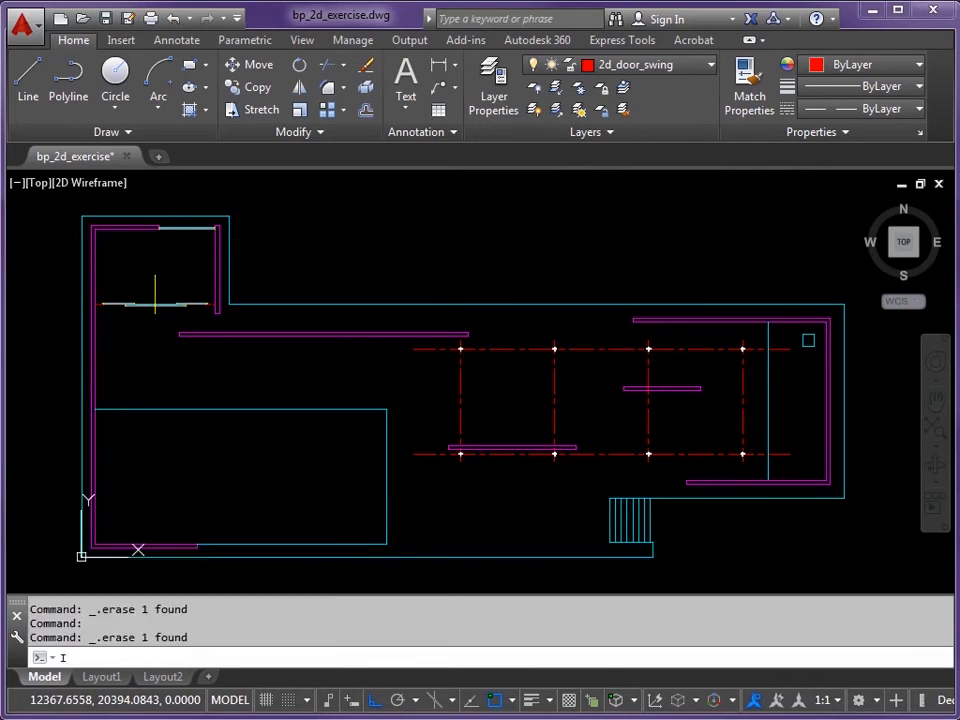
key(Return)
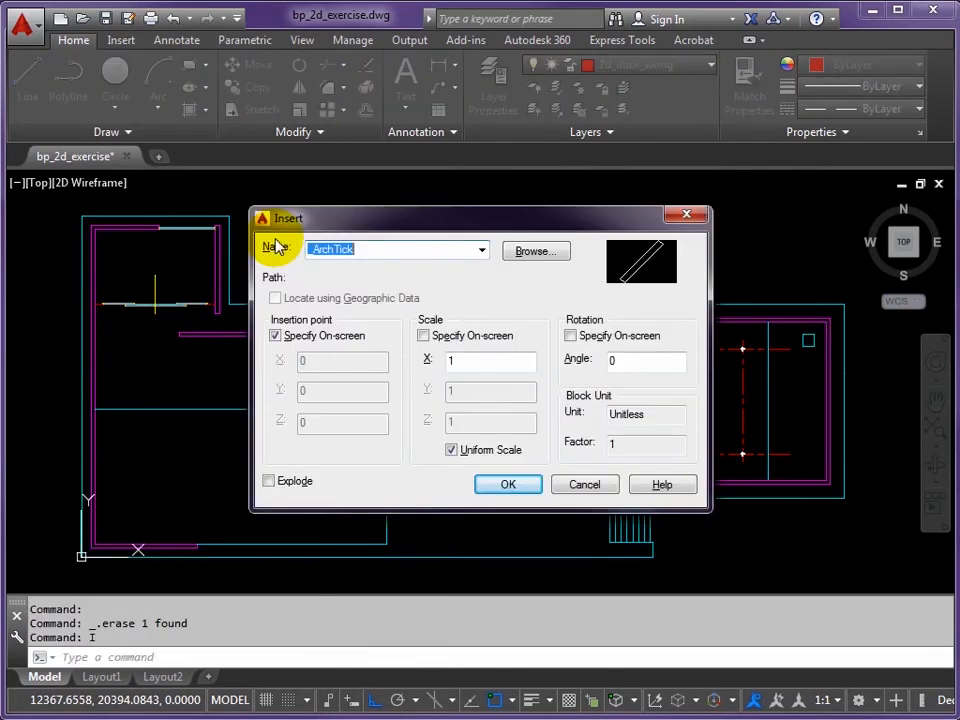
click(531, 254)
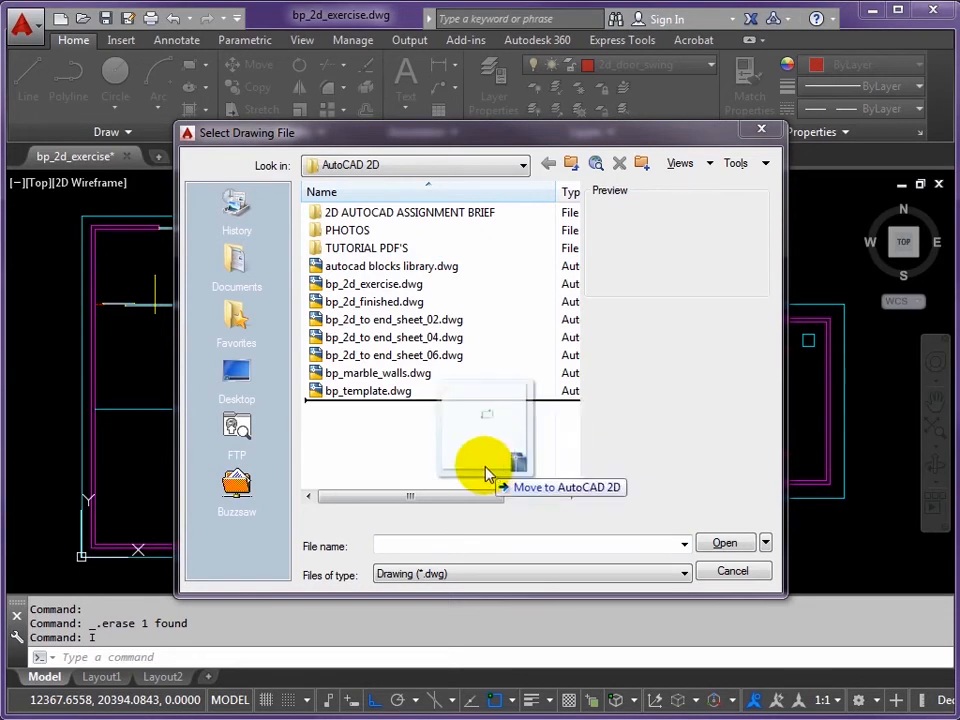
drag(540, 477, 422, 445)
click(356, 449)
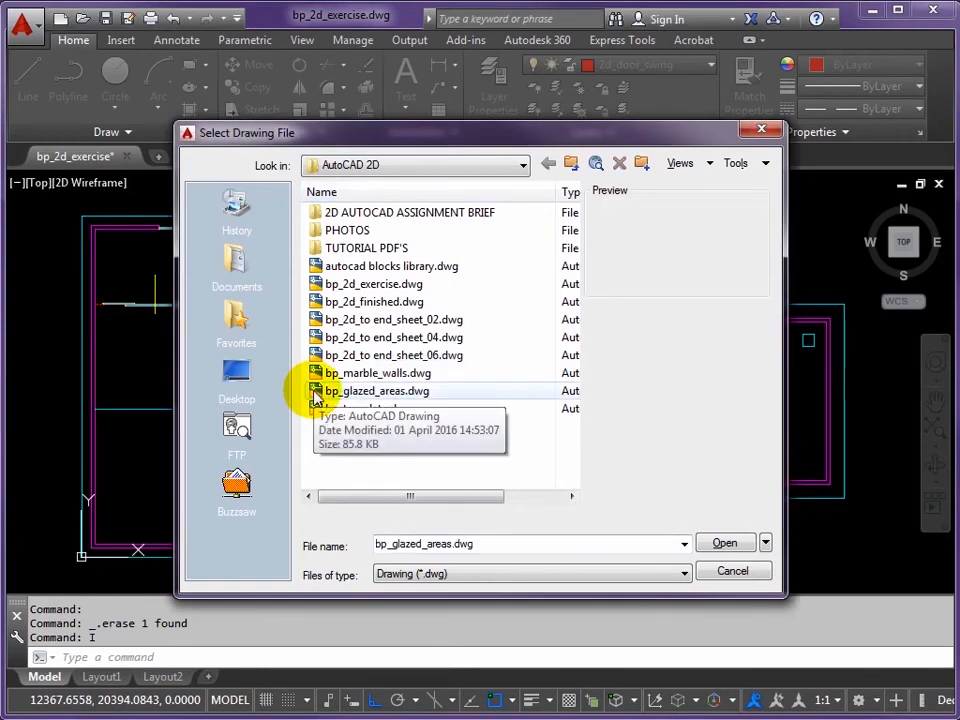
click(314, 396)
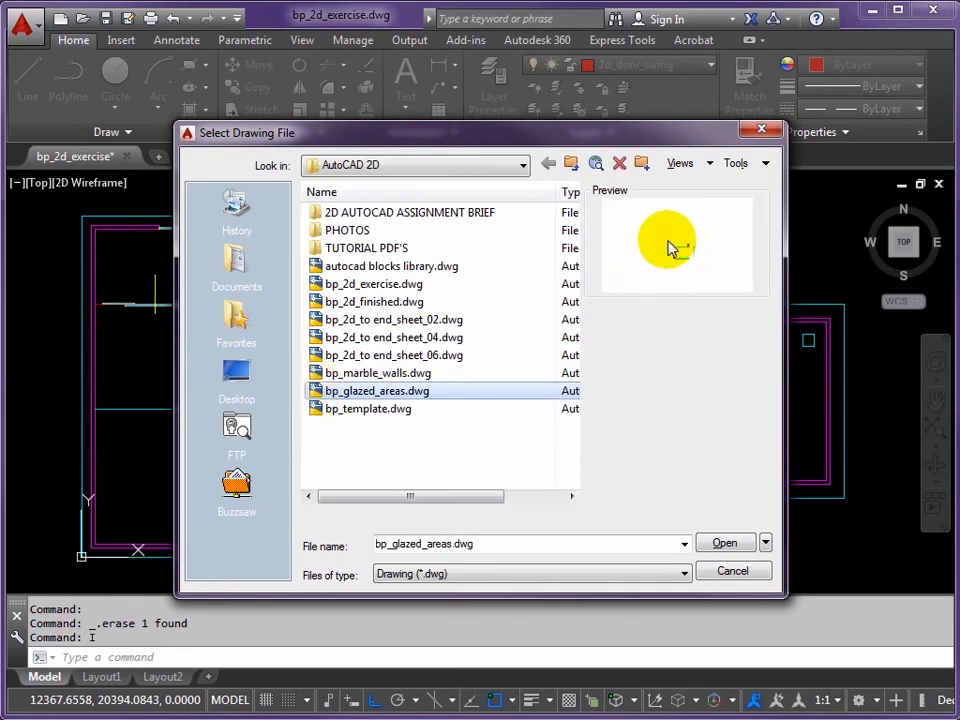
click(724, 546)
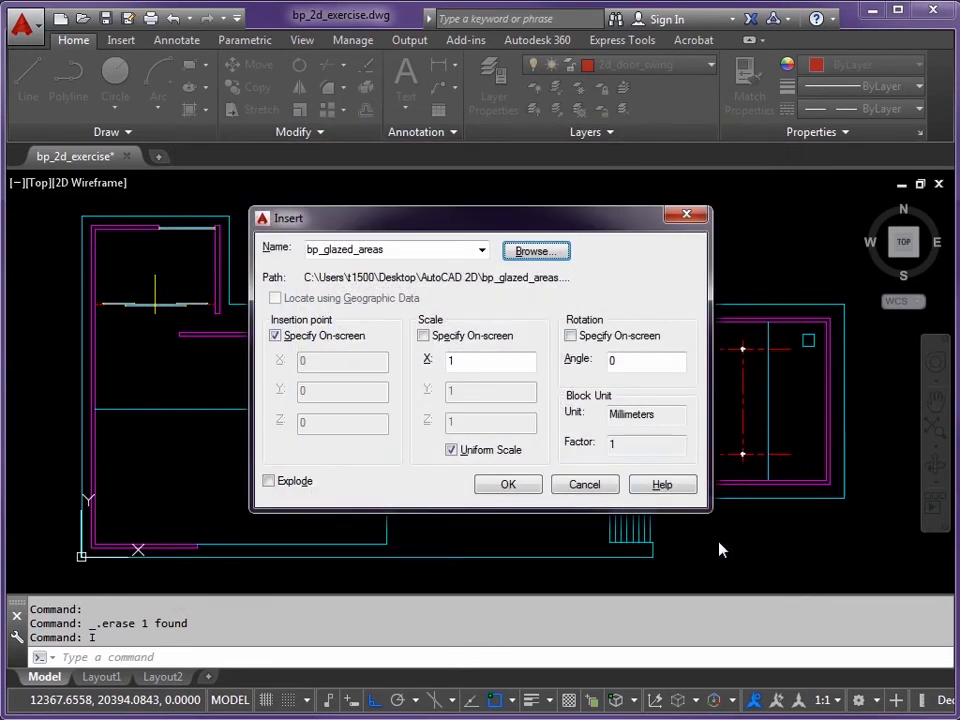
click(276, 337)
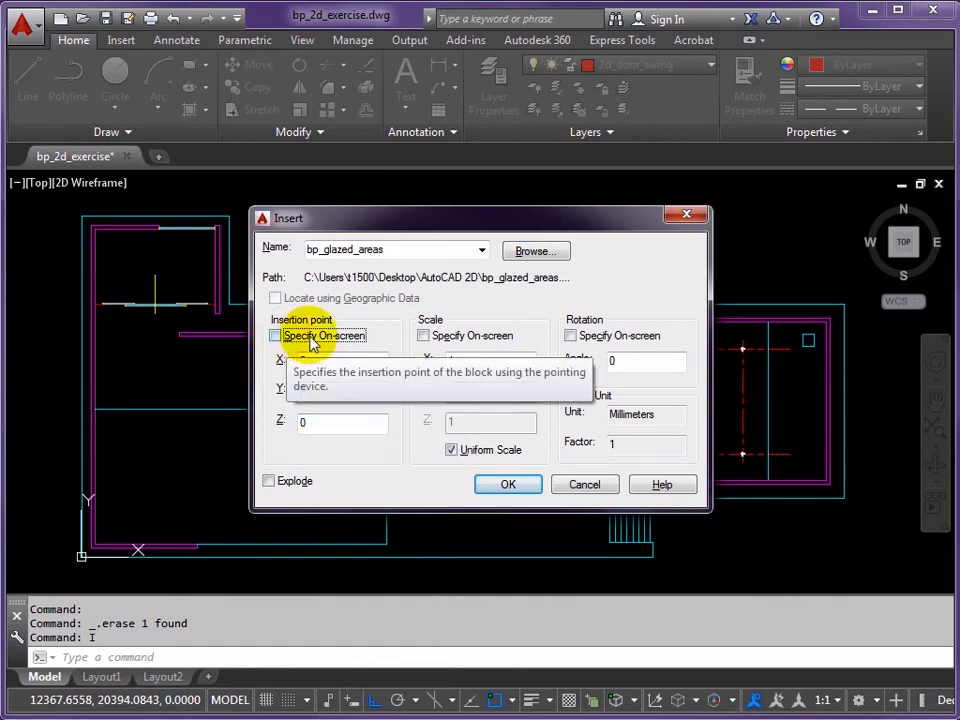
click(514, 484)
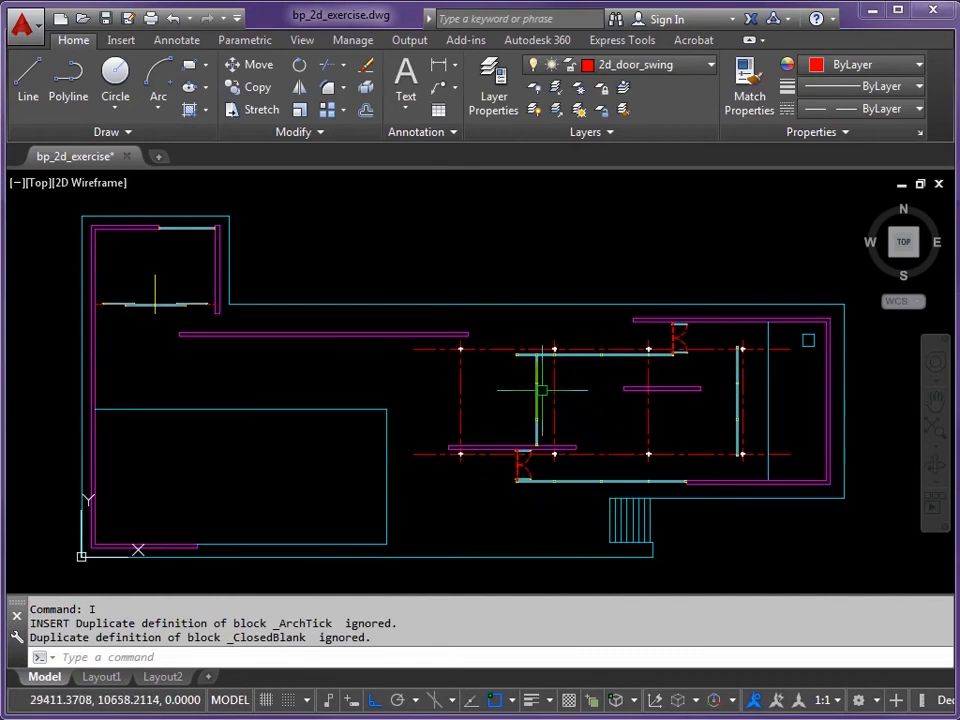
click(669, 338)
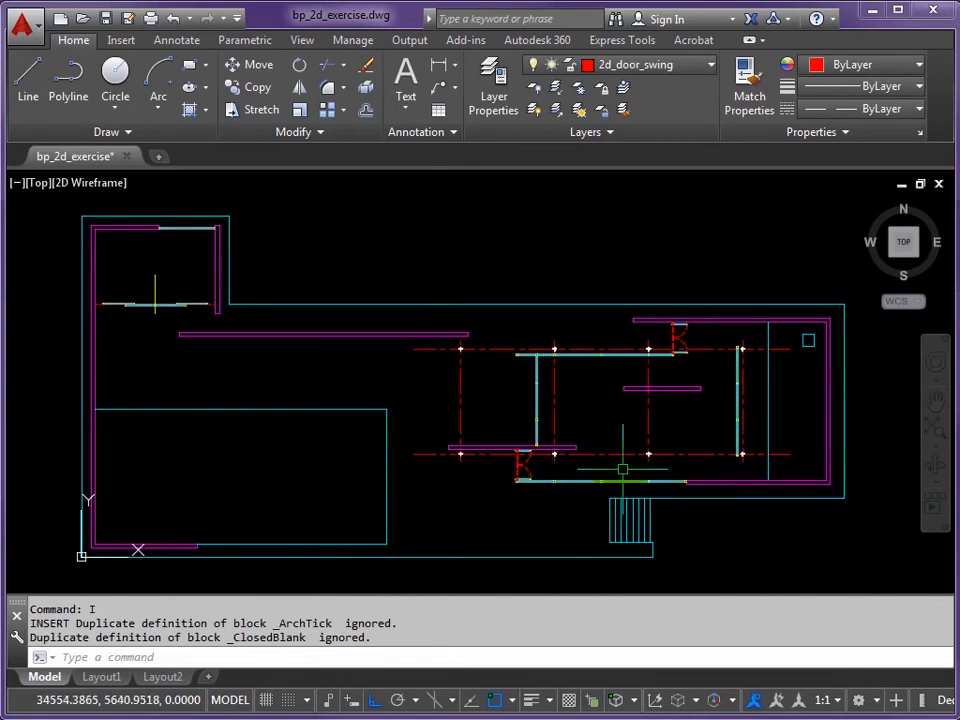
click(549, 466)
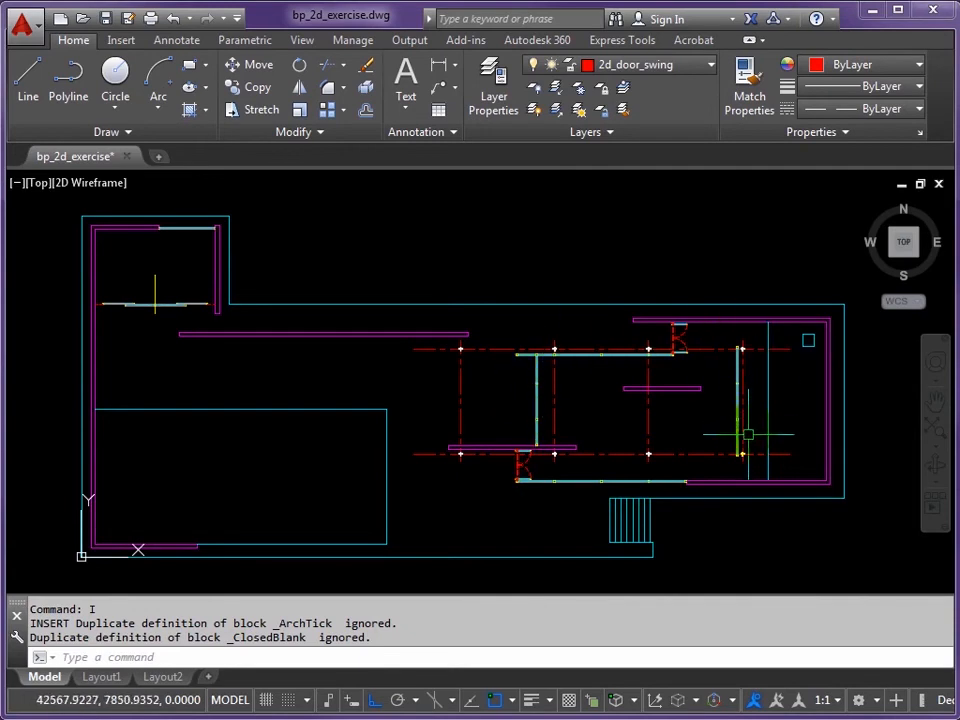
Step: Explode the inserted bp_glazed_areas block with X, then zoom in to check the door and back out
scroll(523, 463, up, 5)
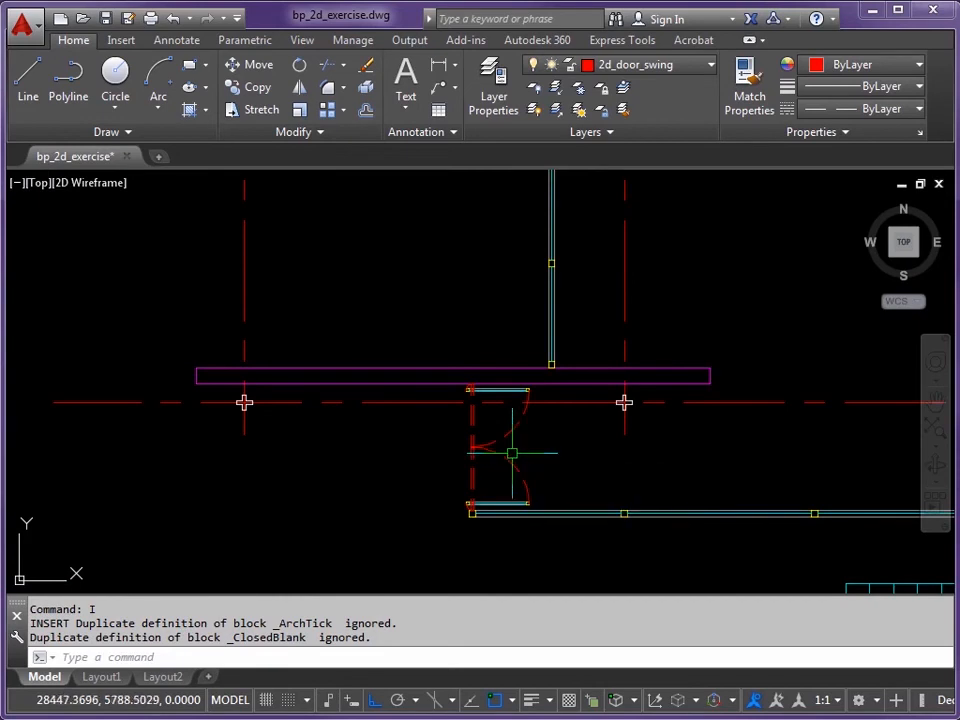
click(510, 457)
scroll(510, 457, down, 5)
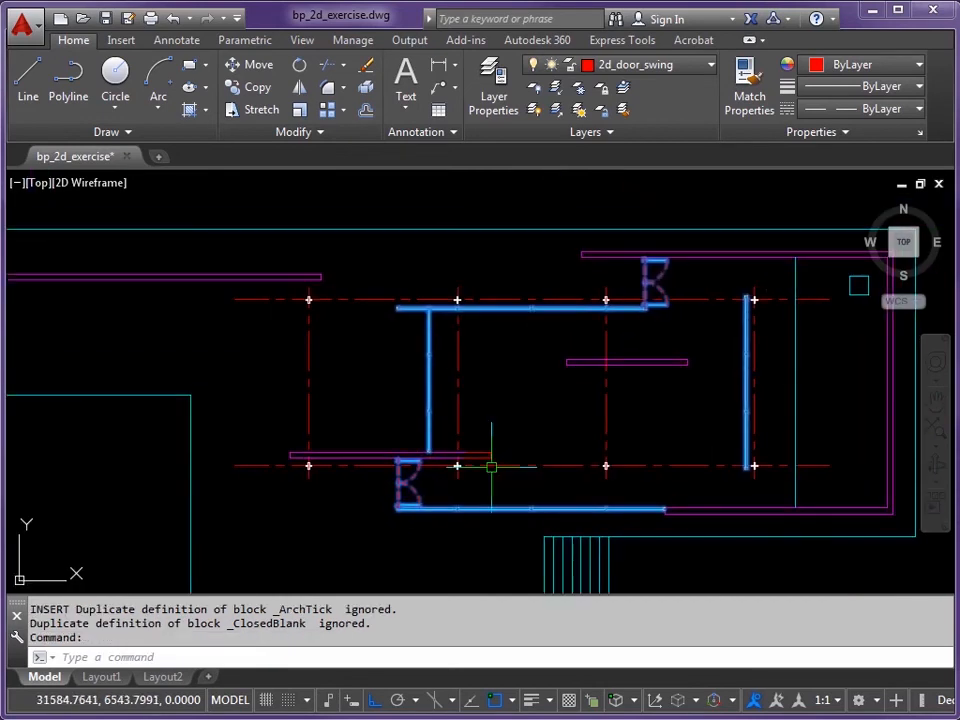
key(Escape)
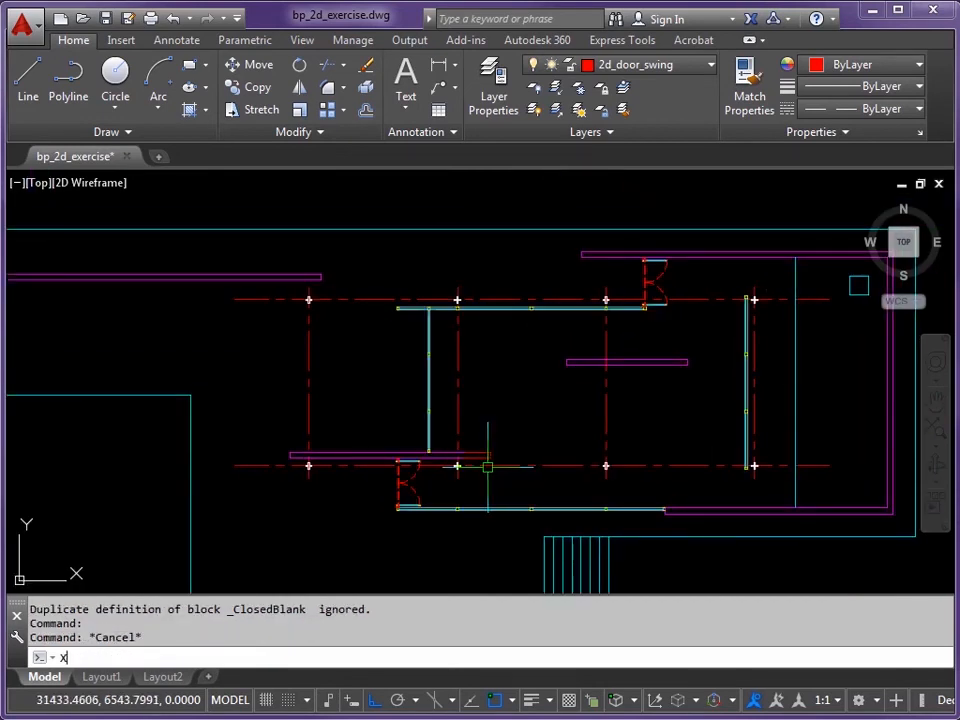
key(Return)
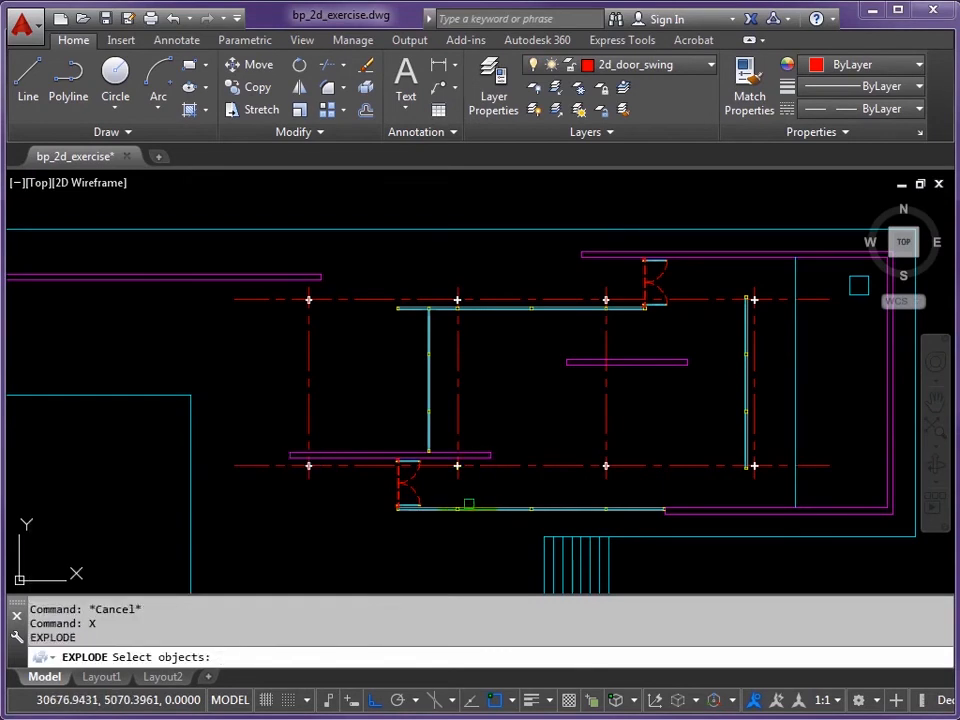
click(413, 494)
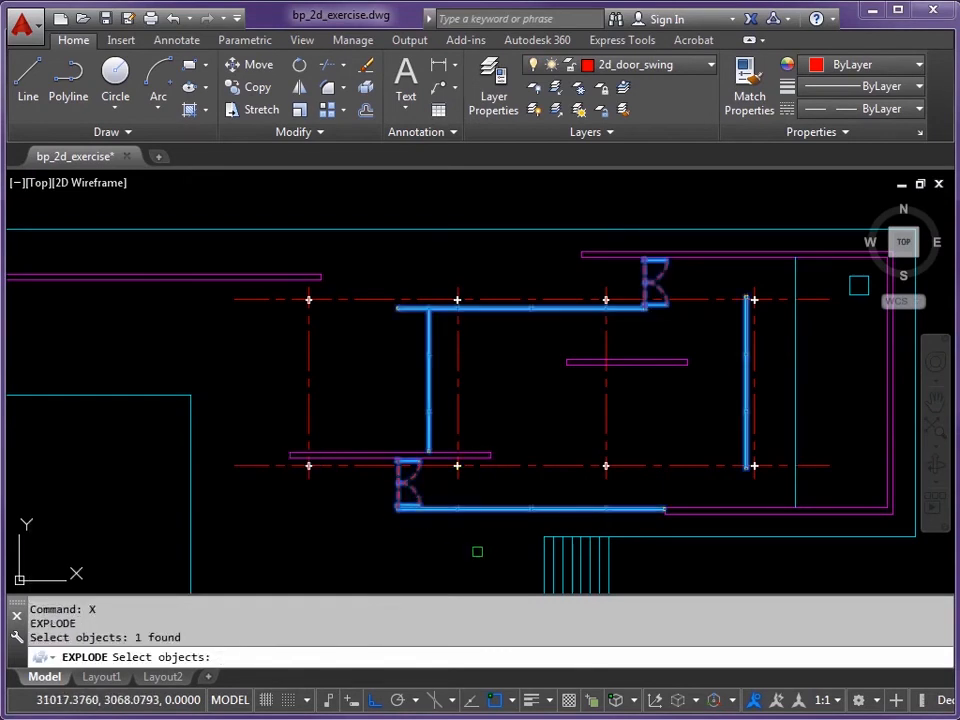
key(Return)
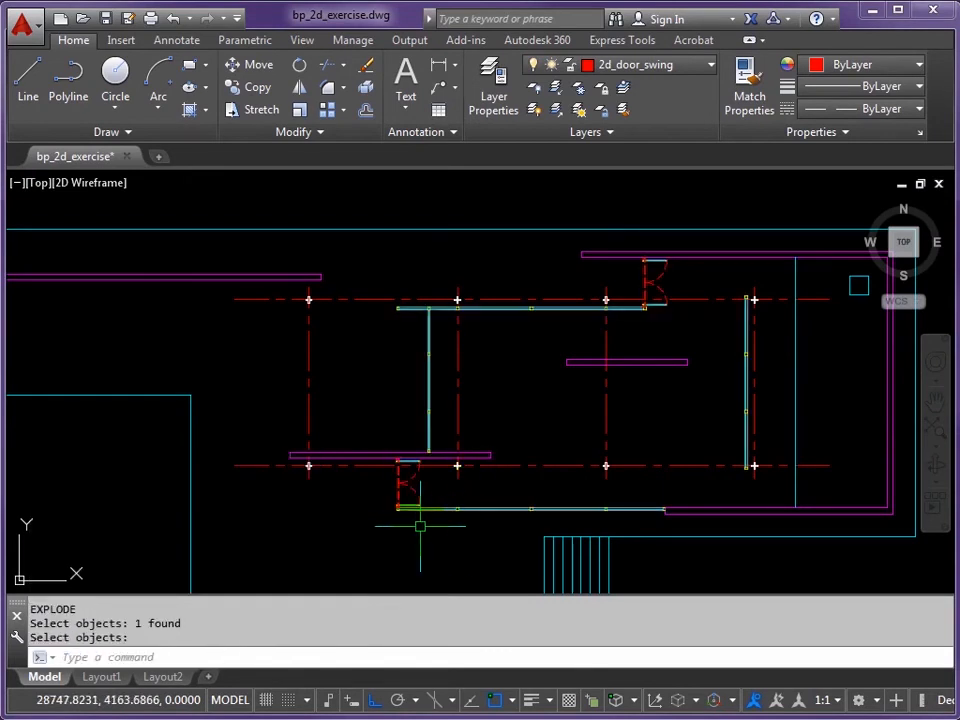
scroll(403, 505, up, 10)
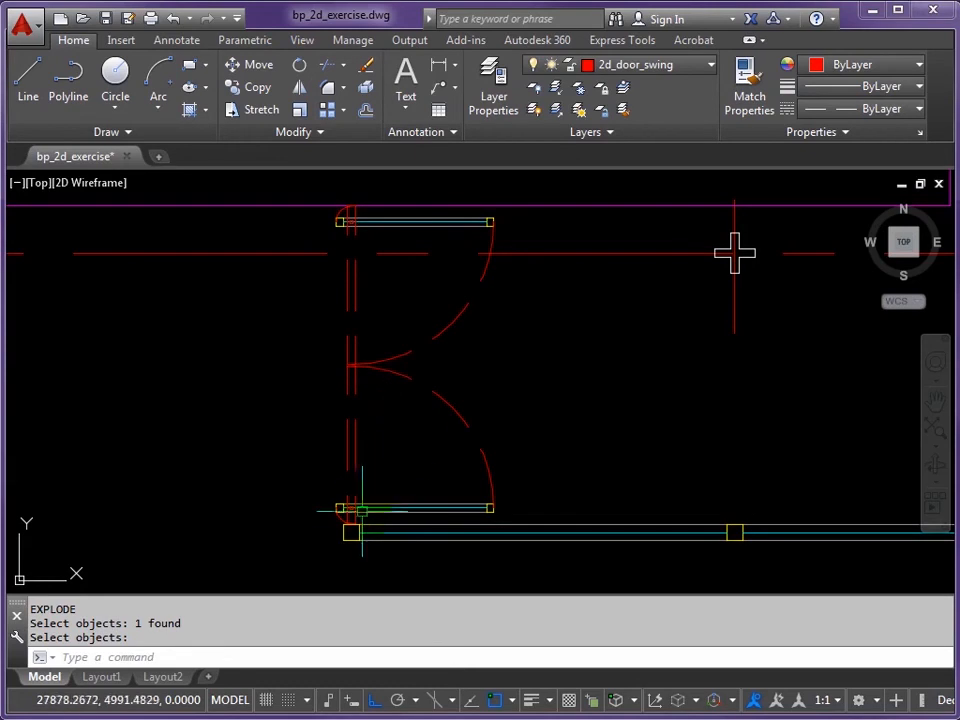
scroll(349, 520, up, 2)
scroll(349, 520, up, 2)
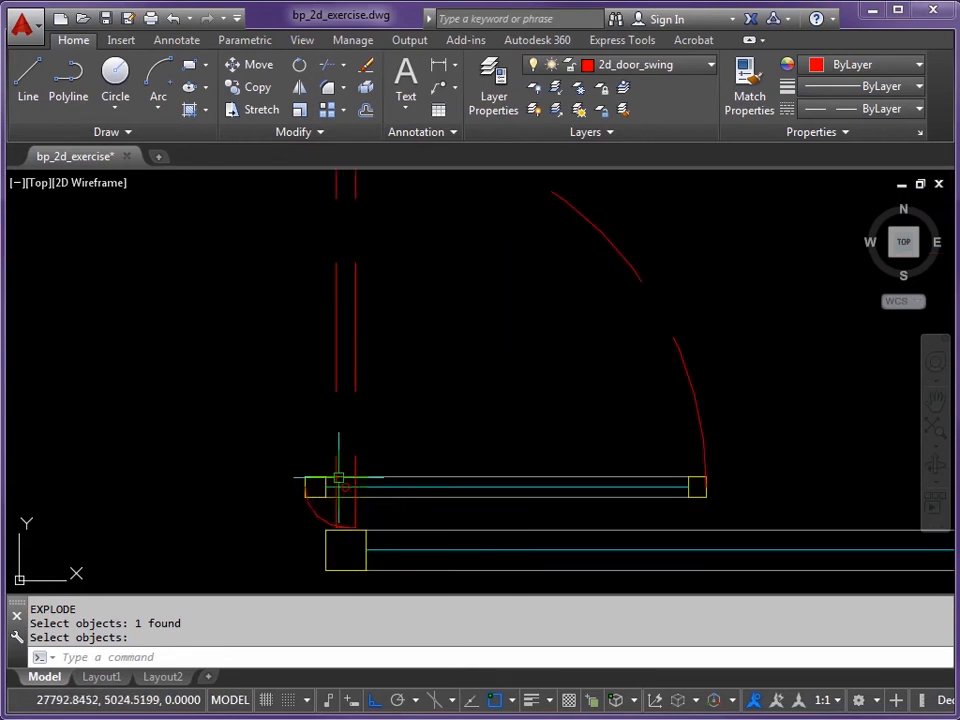
scroll(336, 513, down, 2)
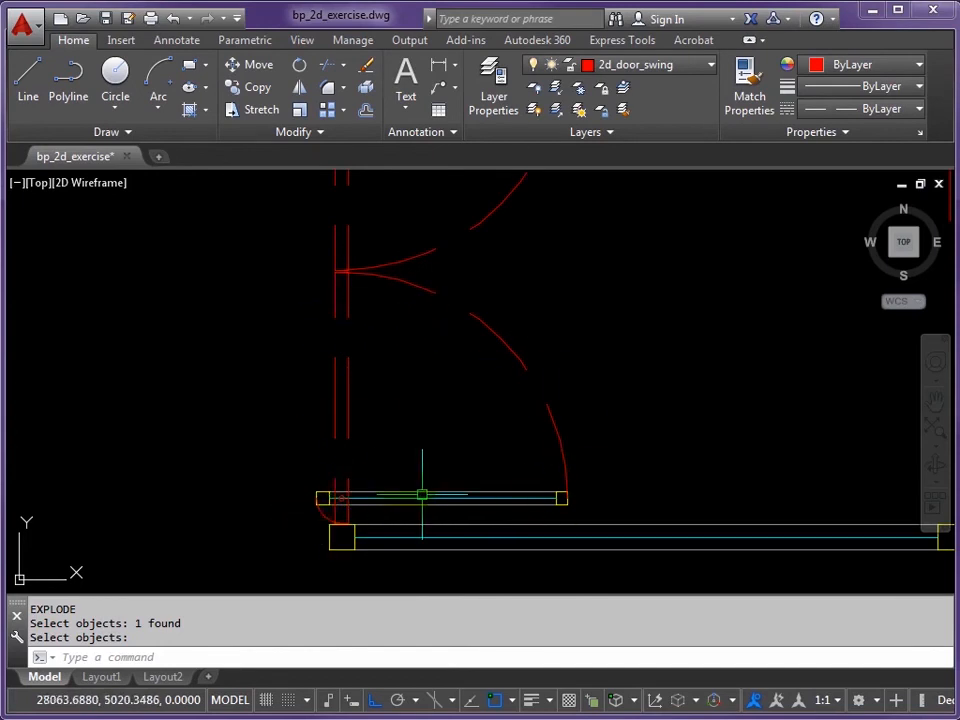
scroll(405, 375, down, 1)
scroll(400, 375, down, 6)
scroll(404, 406, down, 2)
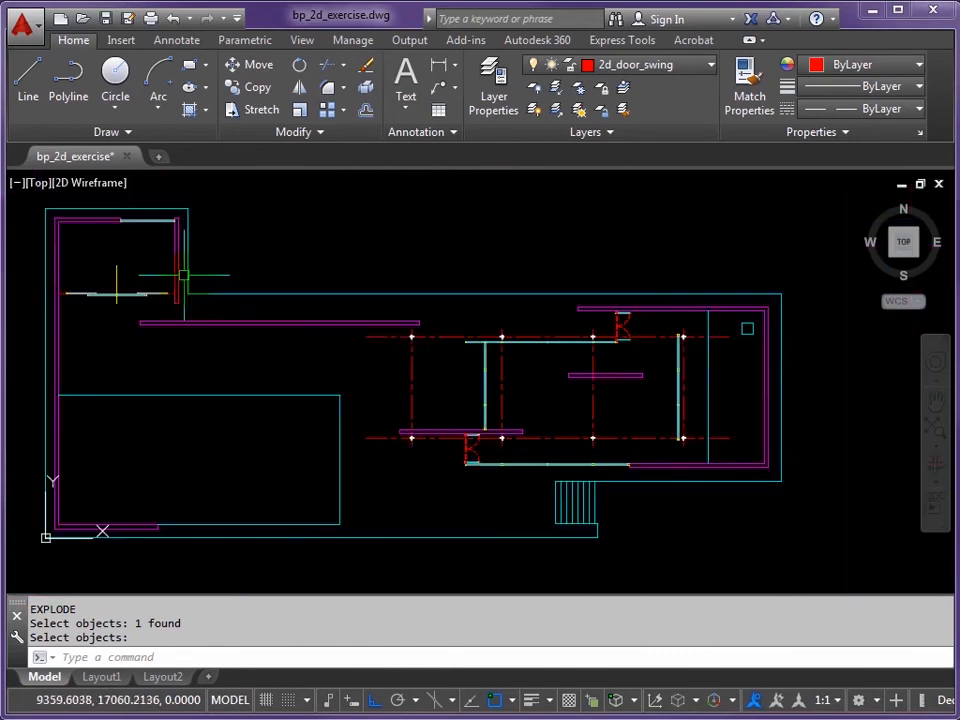
Step: Make 2d_partition the current layer and zoom into the upper-left room
middle_drag(323, 339, 350, 346)
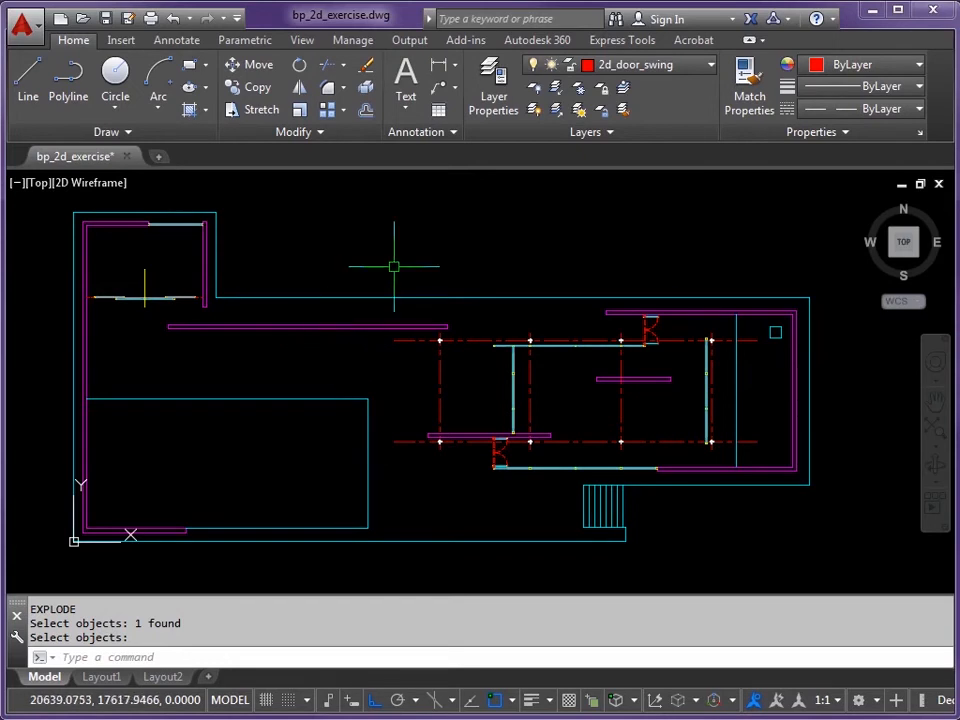
click(707, 68)
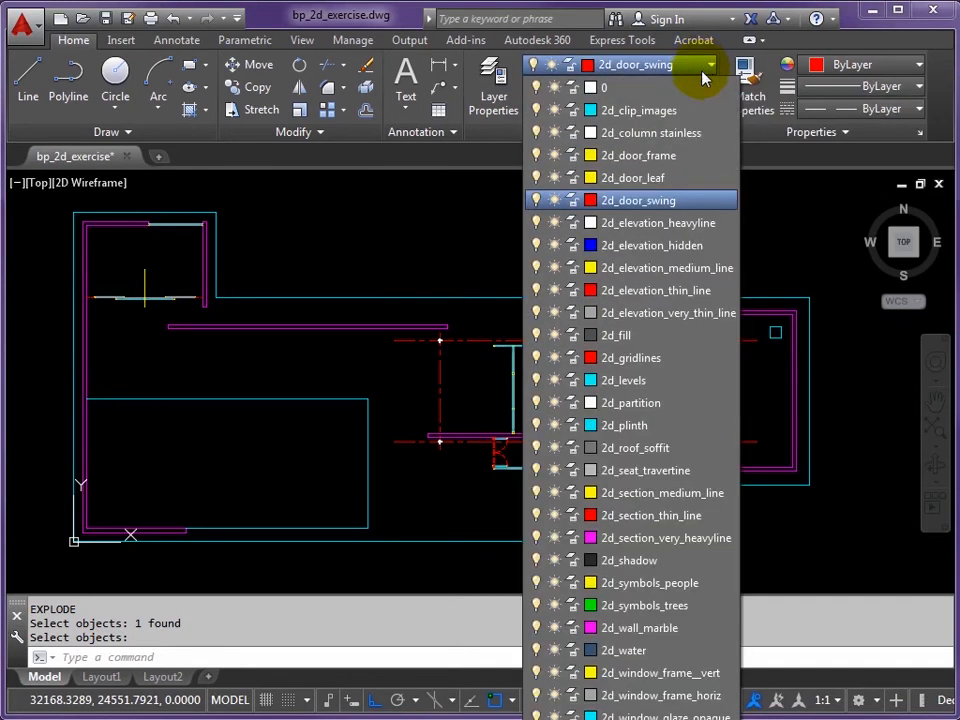
click(604, 403)
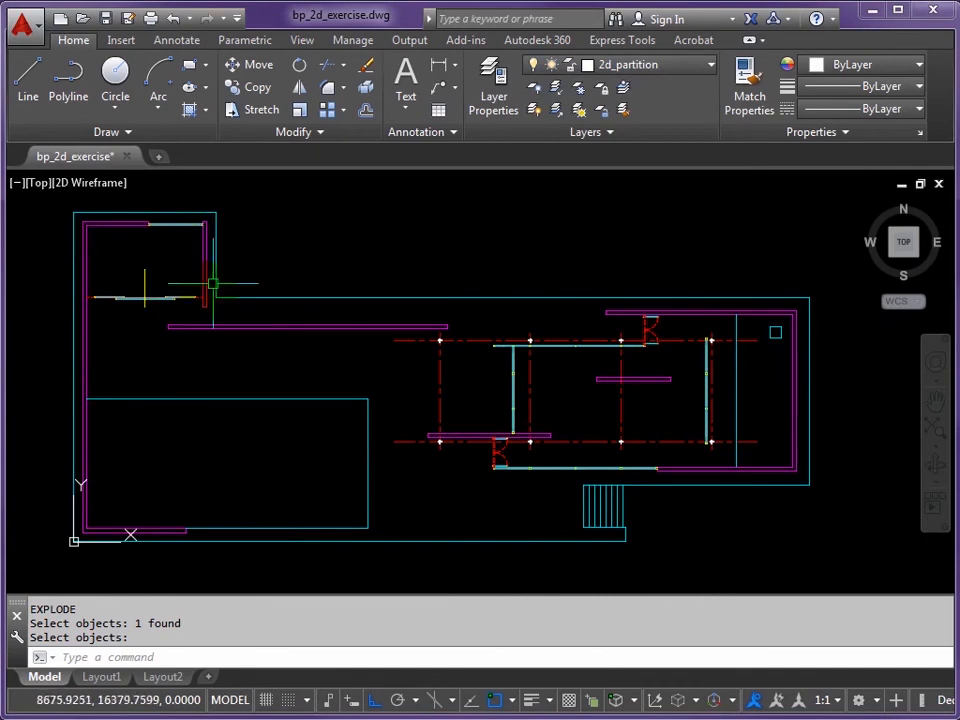
mouse_move(155, 252)
middle_down()
mouse_move(358, 306)
mouse_move(420, 312)
middle_up()
scroll(371, 304, up, 6)
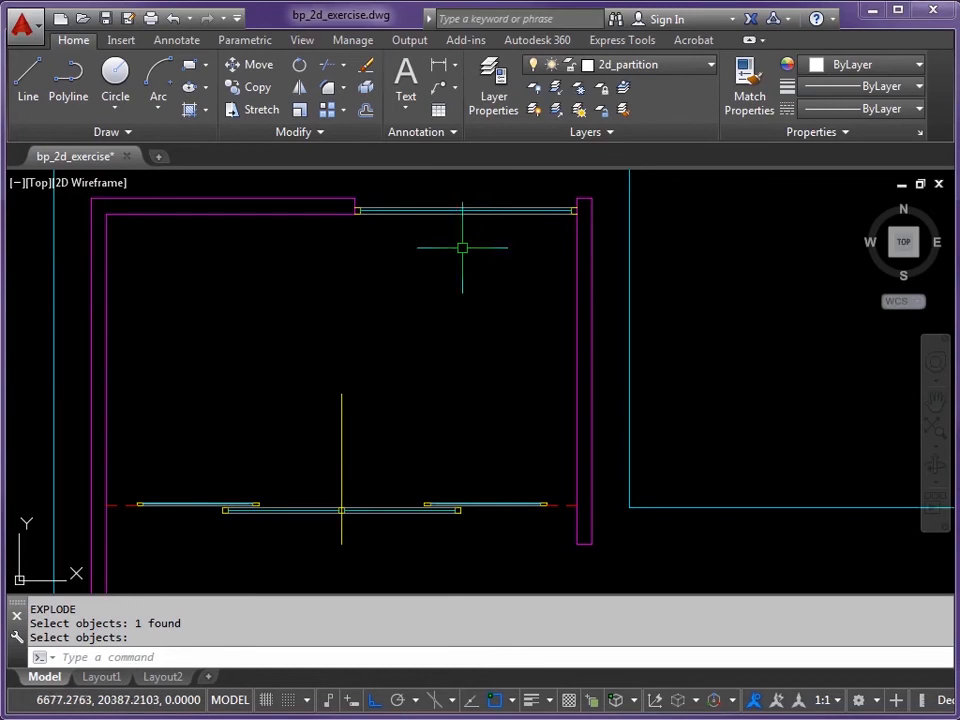
Step: Offset the top window line 2500 down into the room, then offset that copy 100 lower
key(Return)
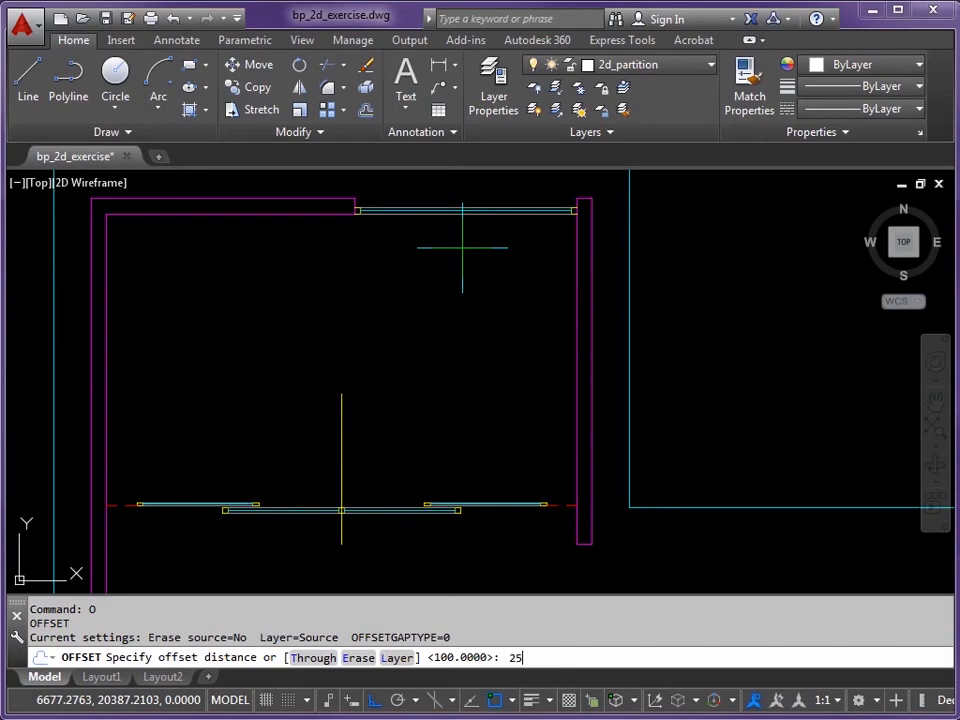
key(Return)
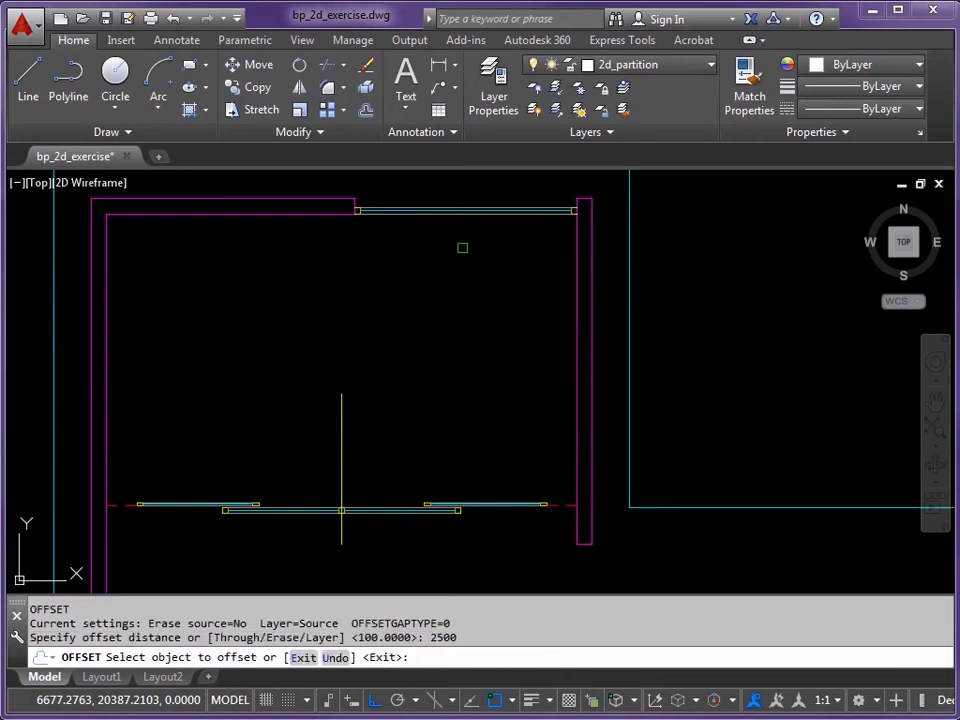
click(479, 215)
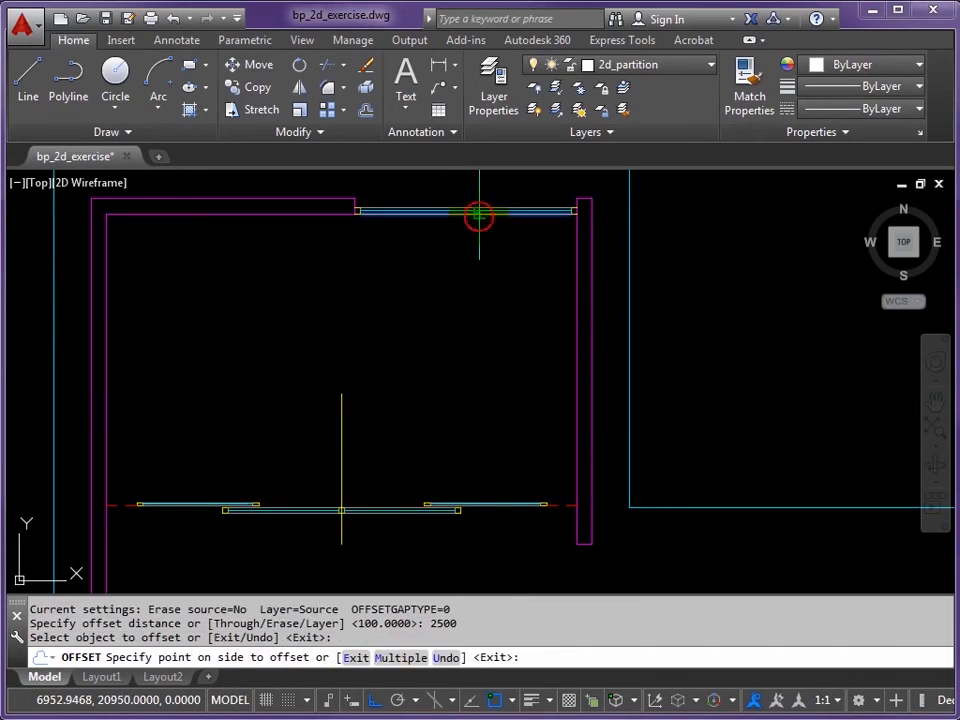
click(491, 295)
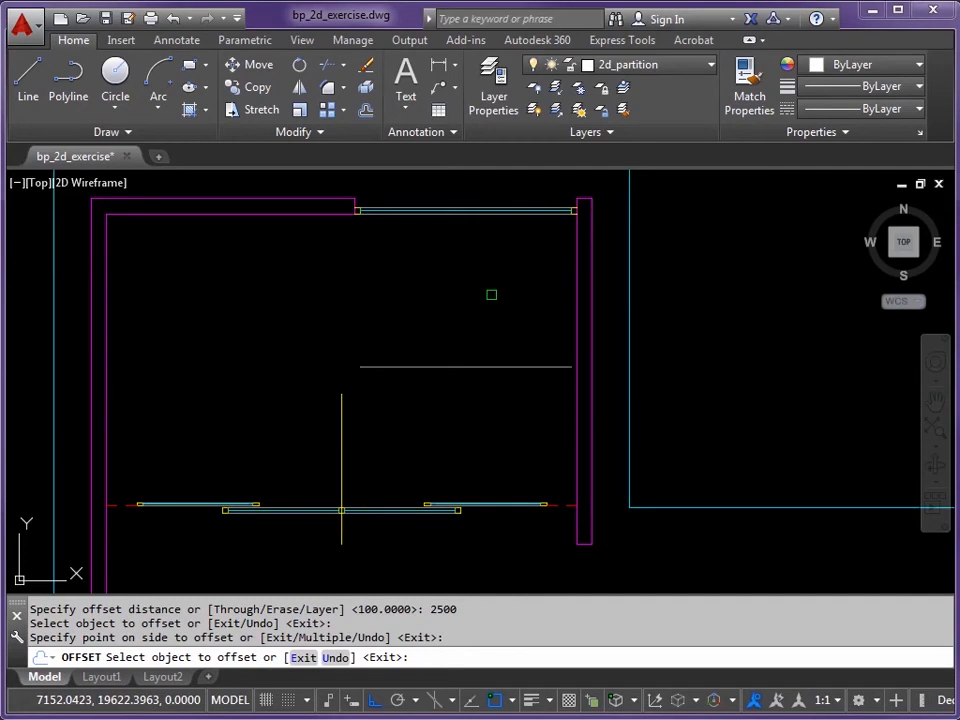
key(Return)
key(Return)
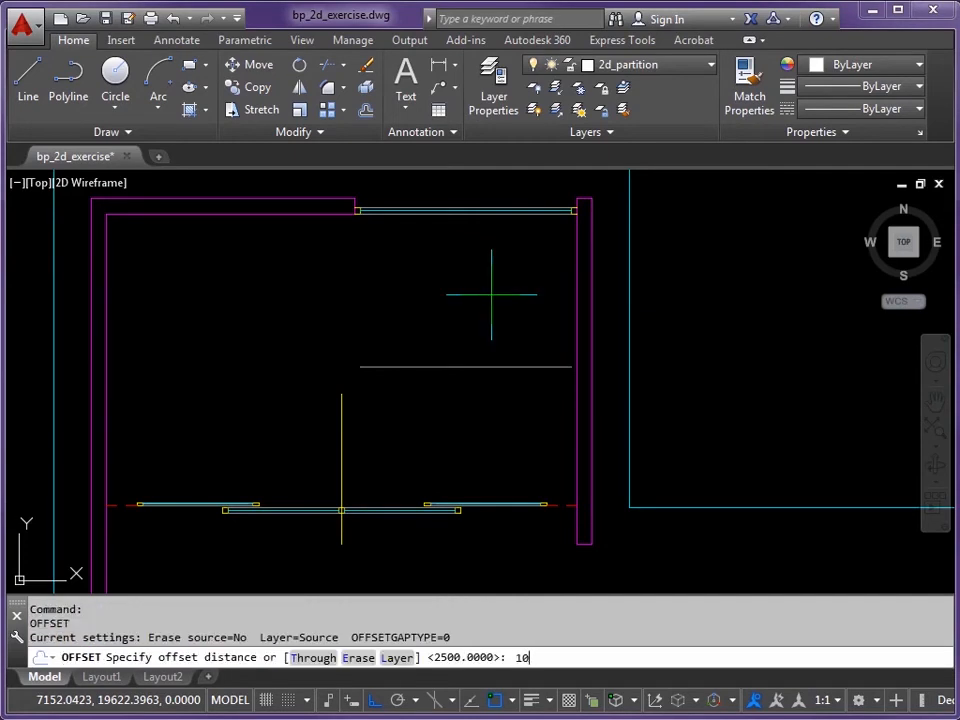
key(Return)
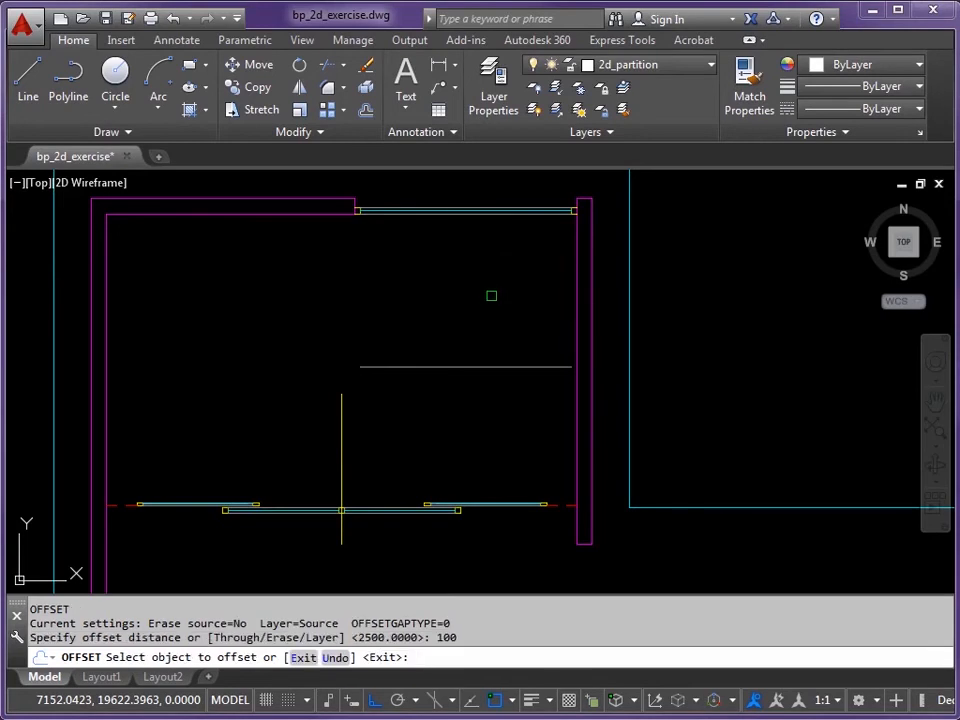
click(491, 367)
click(485, 416)
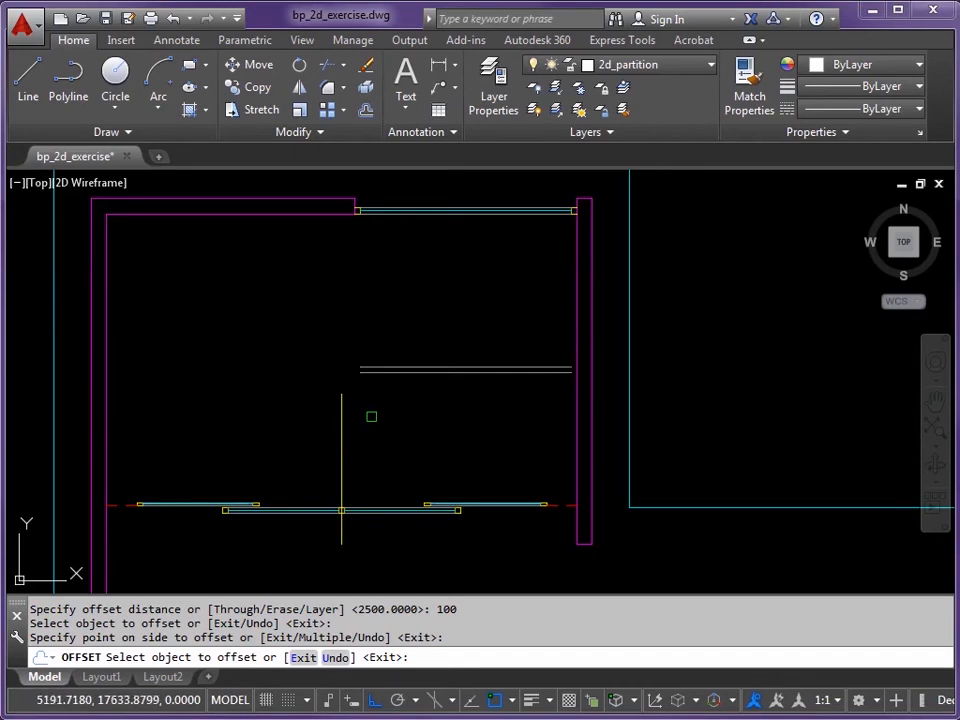
key(Return)
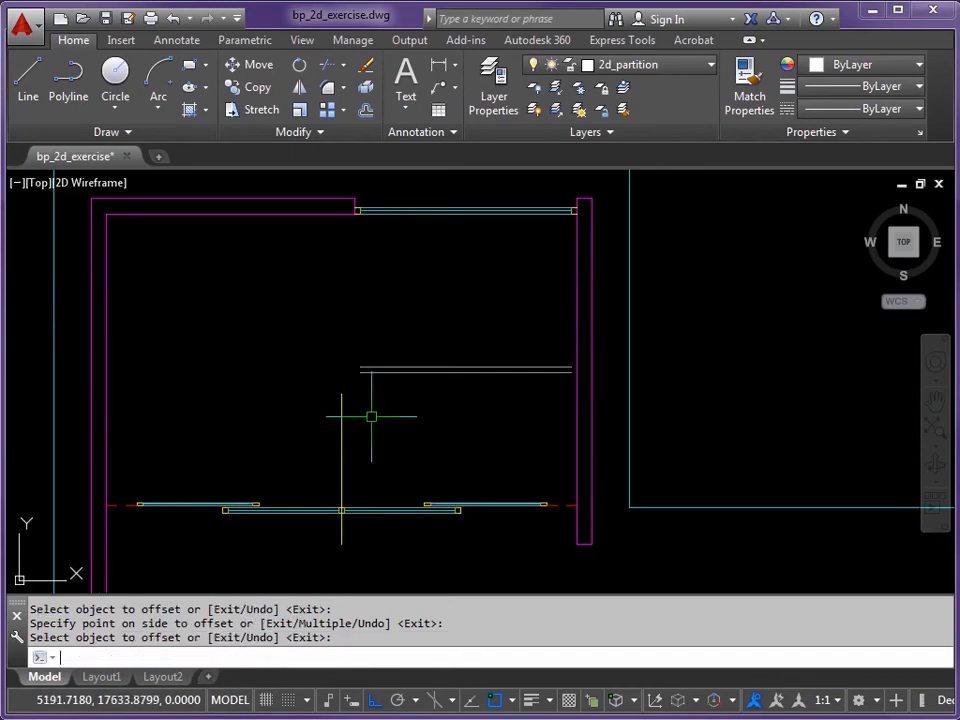
Step: Offset the short vertical yellow line 50 to the right twice
key(Return)
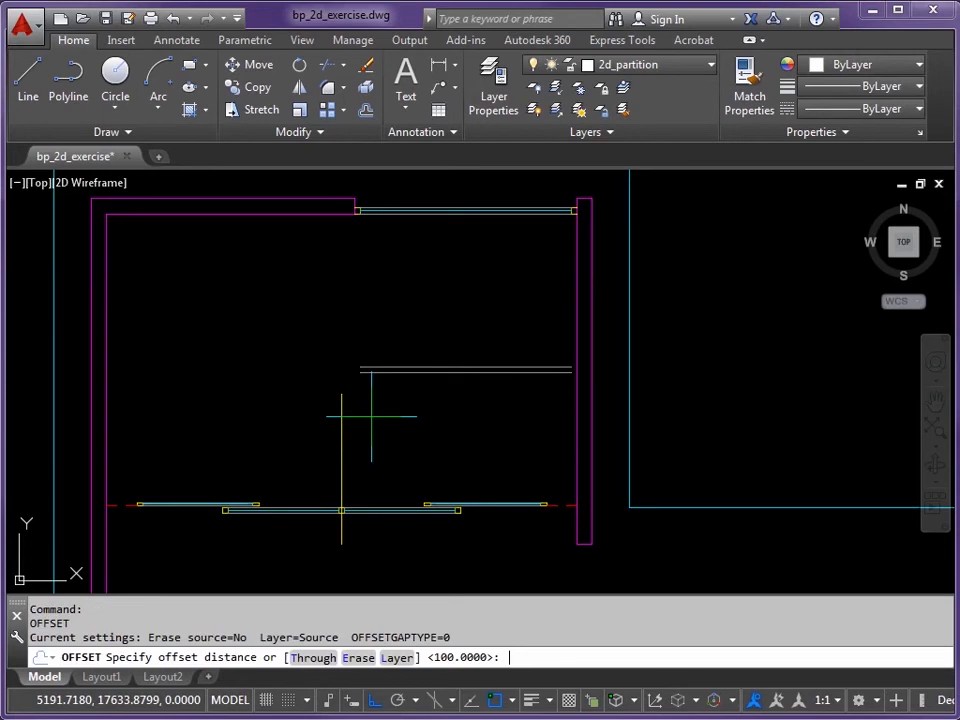
key(Return)
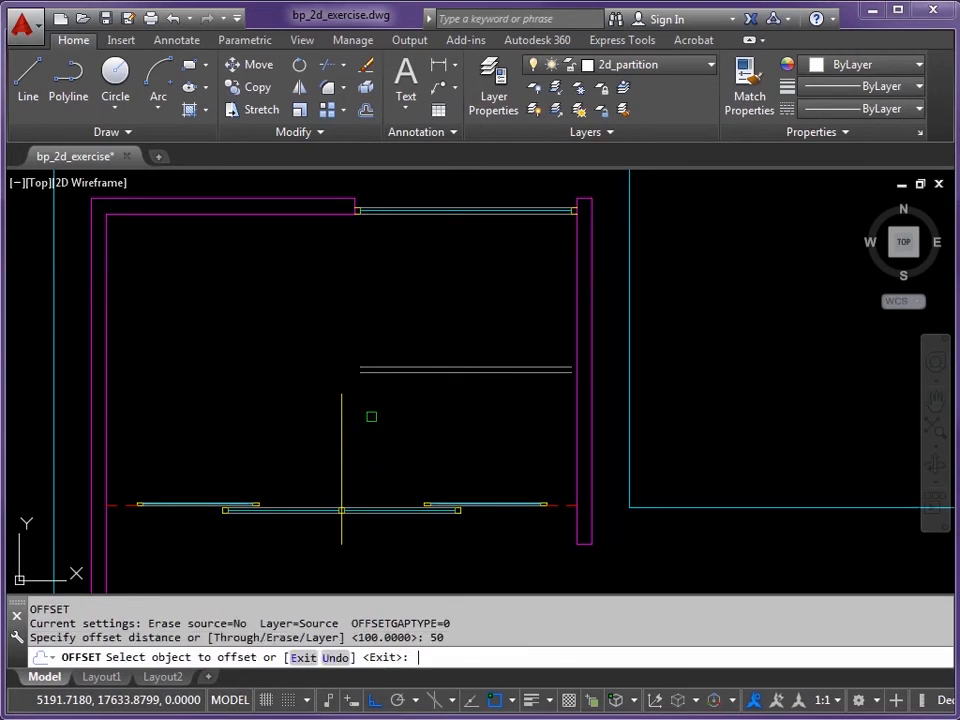
click(342, 411)
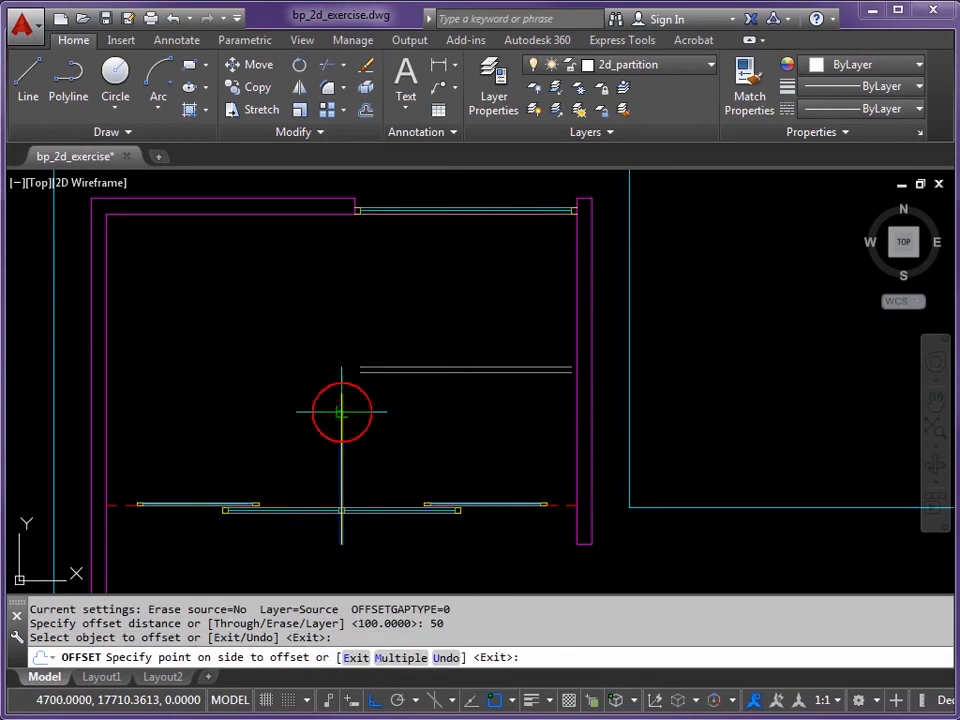
click(278, 389)
scroll(349, 420, up, 4)
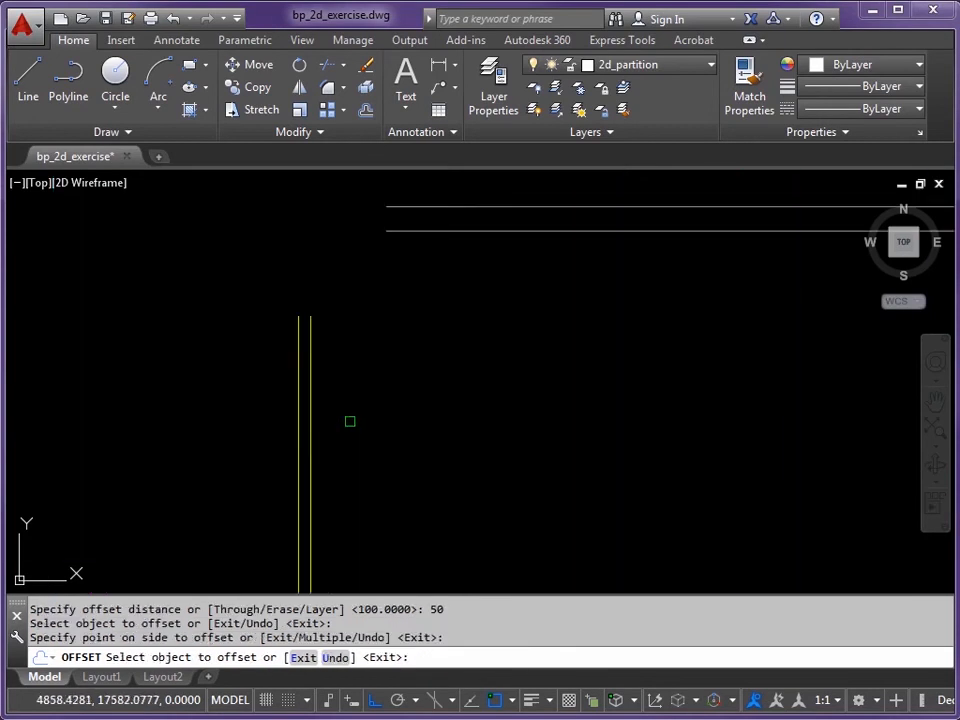
click(287, 362)
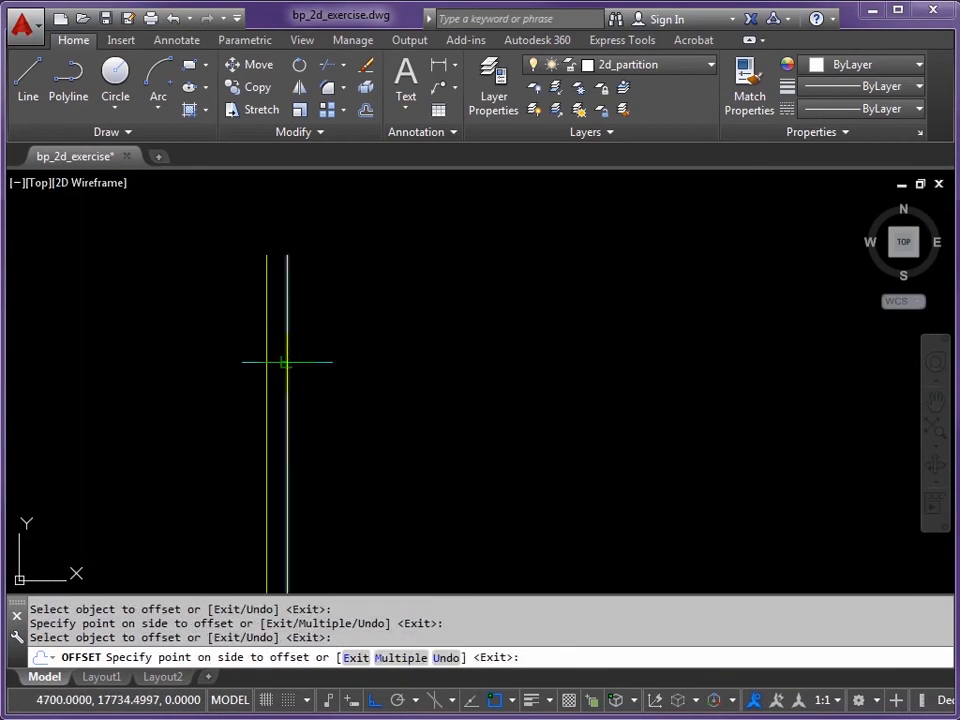
click(380, 358)
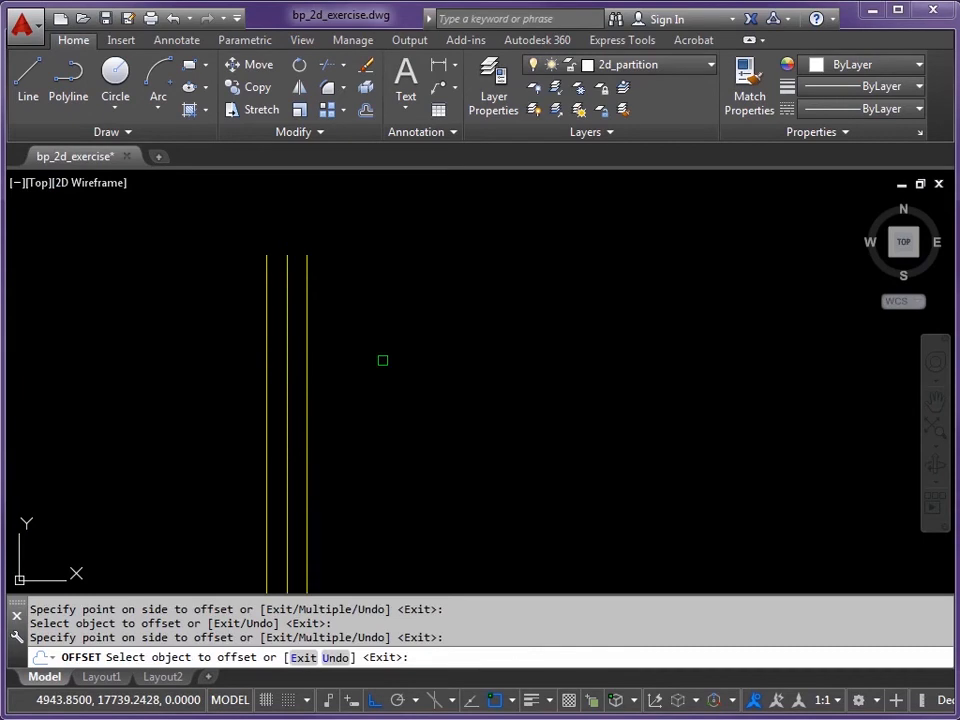
key(Escape)
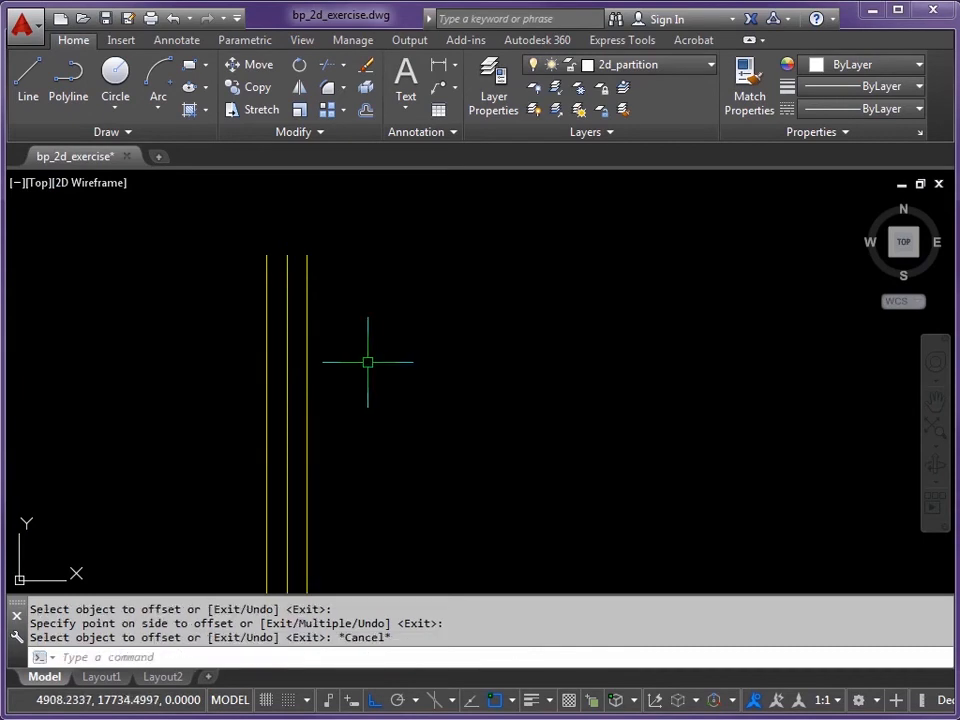
Step: Erase the middle yellow copy and check the layer of the remaining left yellow line
click(286, 317)
key(Delete)
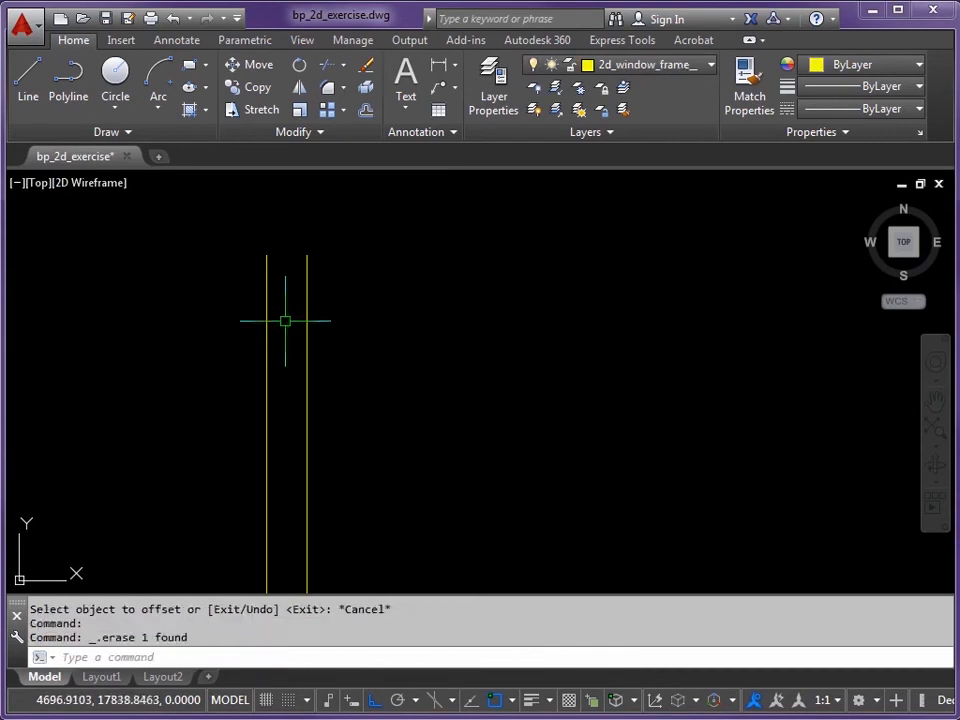
scroll(311, 328, down, 4)
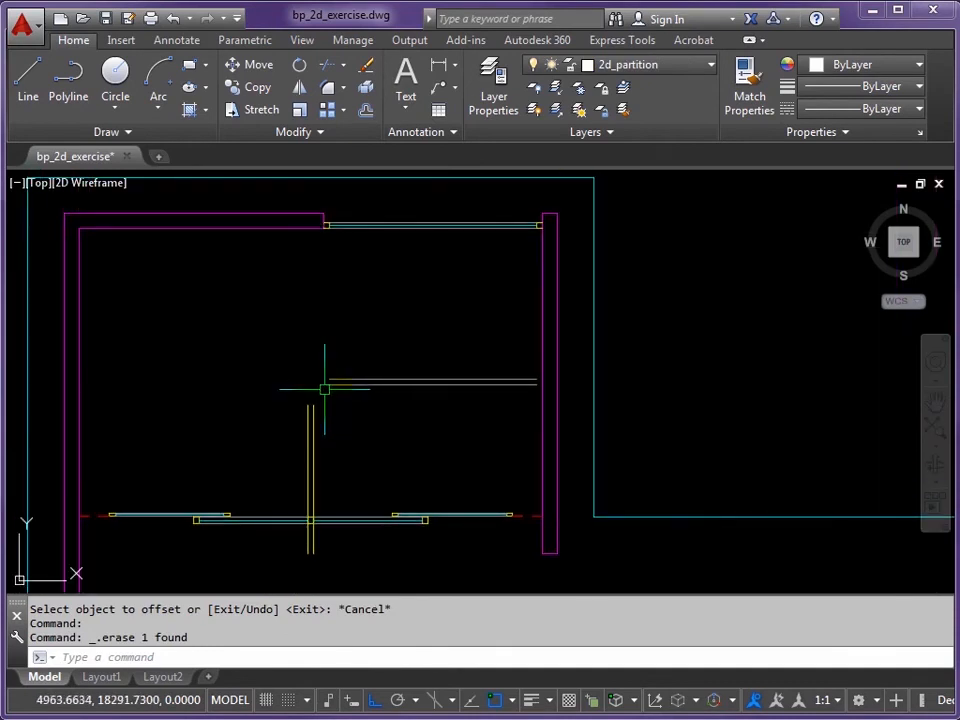
scroll(540, 381, up, 4)
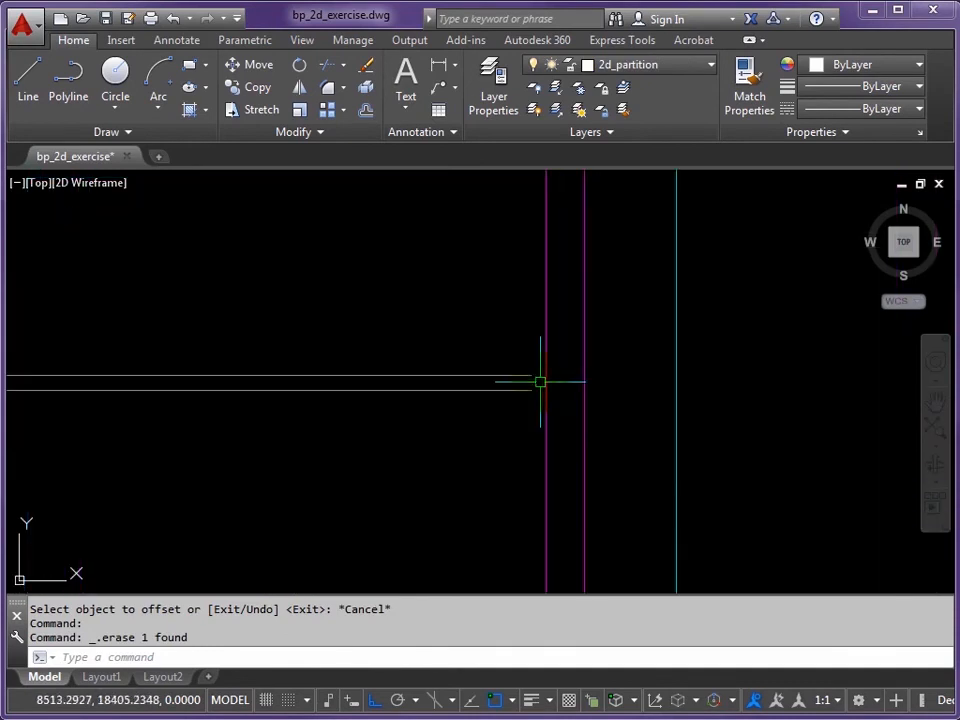
scroll(206, 392, down, 2)
middle_drag(206, 392, 328, 384)
middle_drag(191, 429, 216, 497)
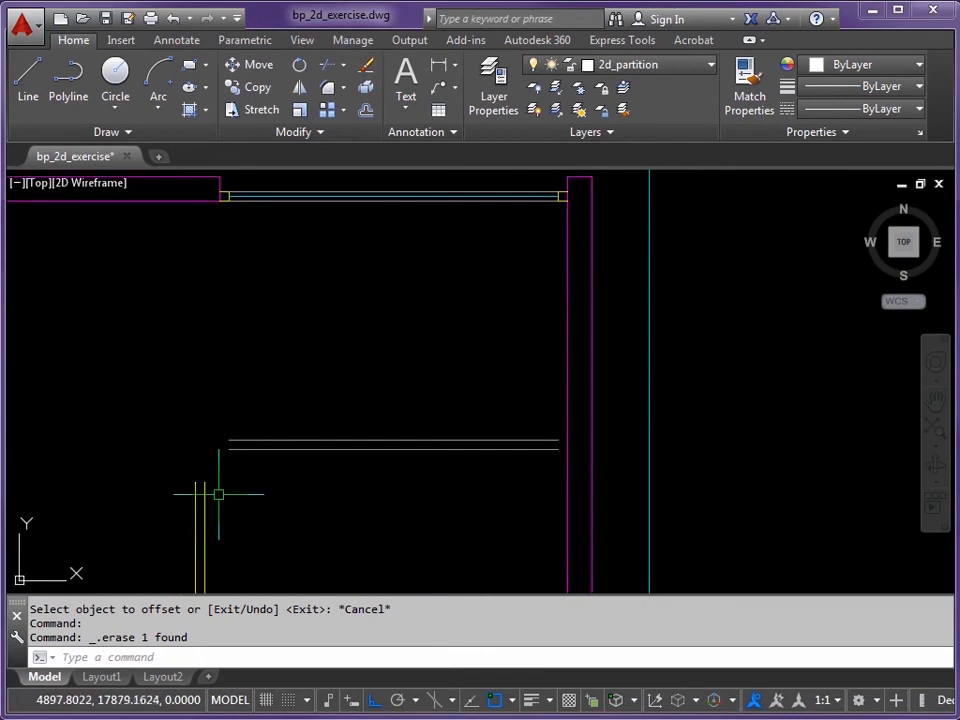
click(196, 488)
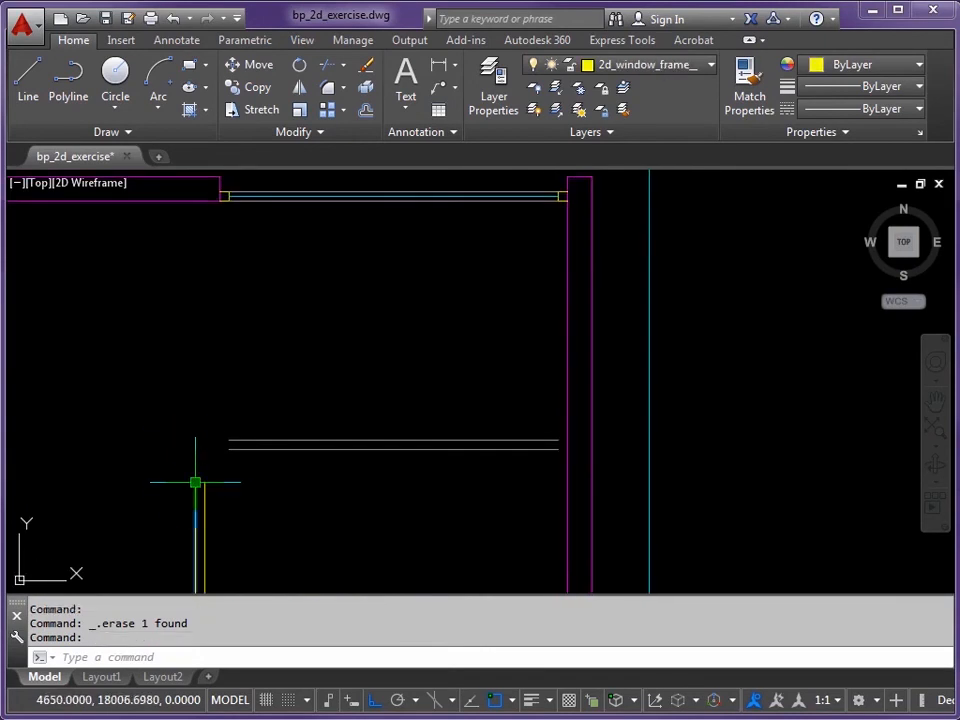
mouse_move(196, 484)
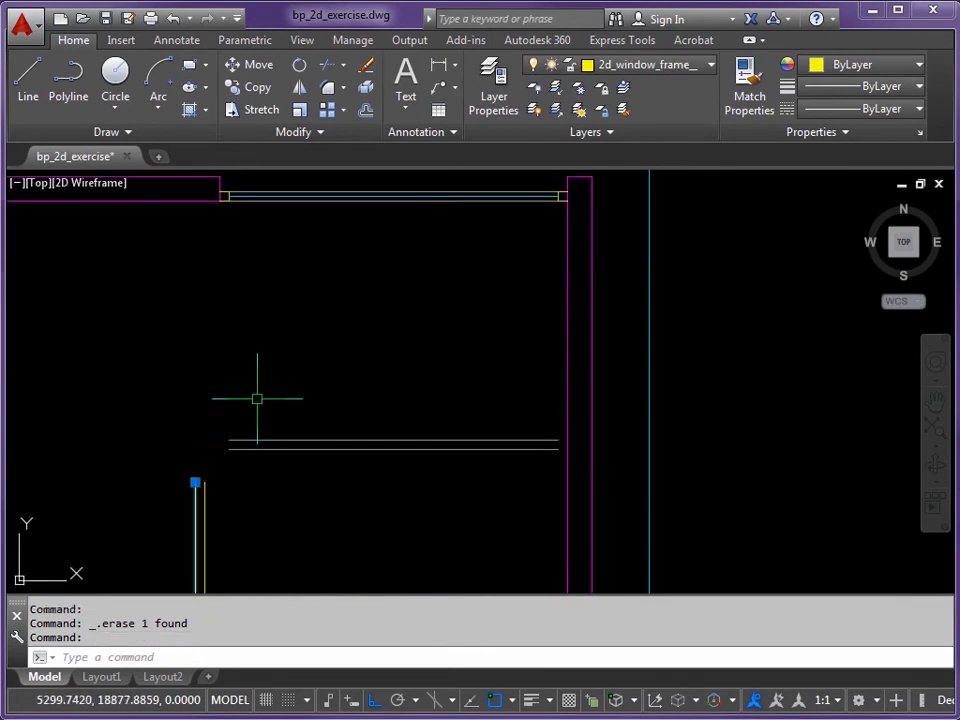
key(Escape)
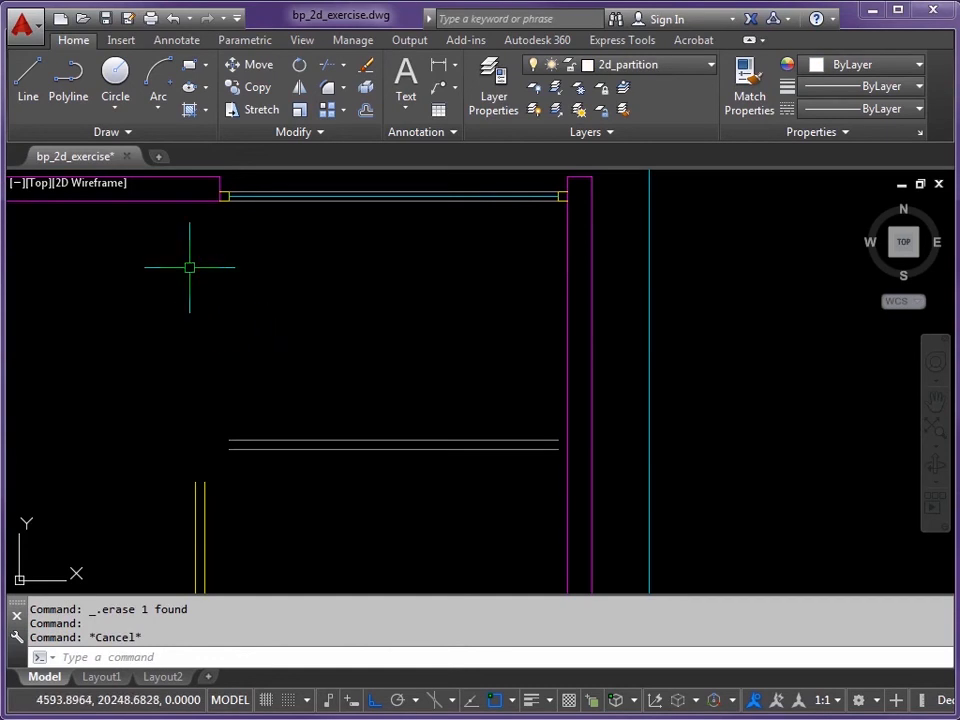
text(EX)
Step: Extend both yellow door-frame lines up to the top wall
key(Return)
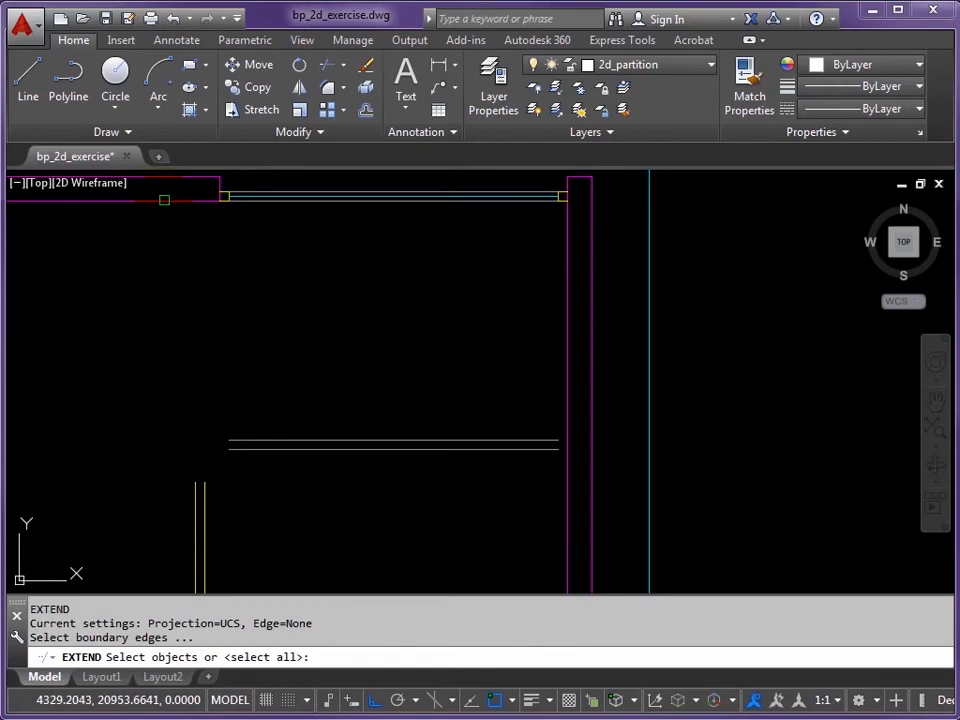
click(164, 200)
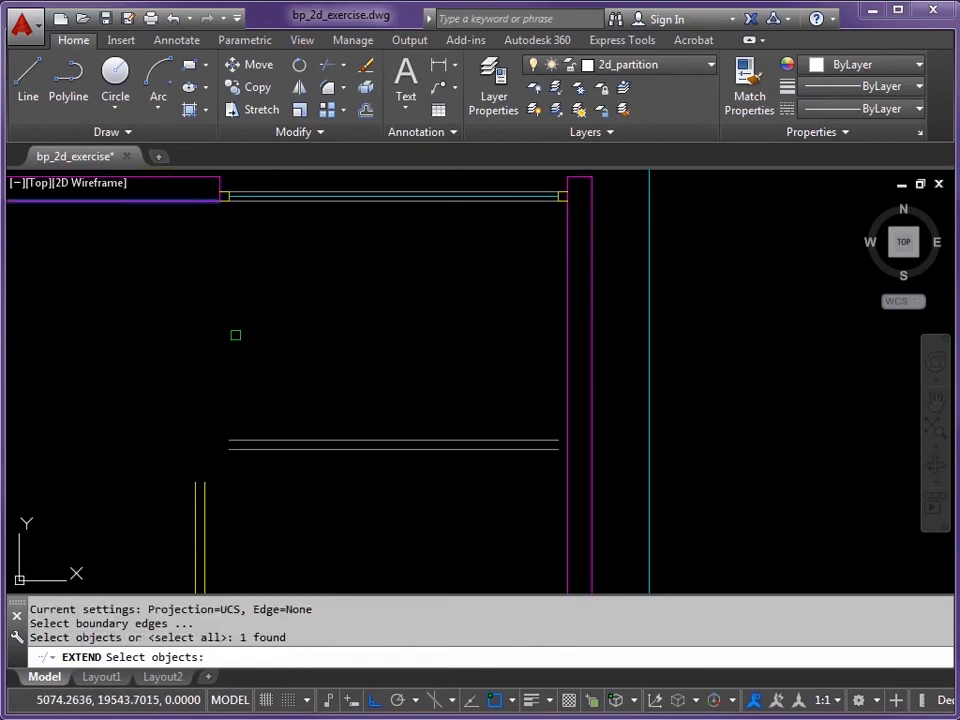
key(Return)
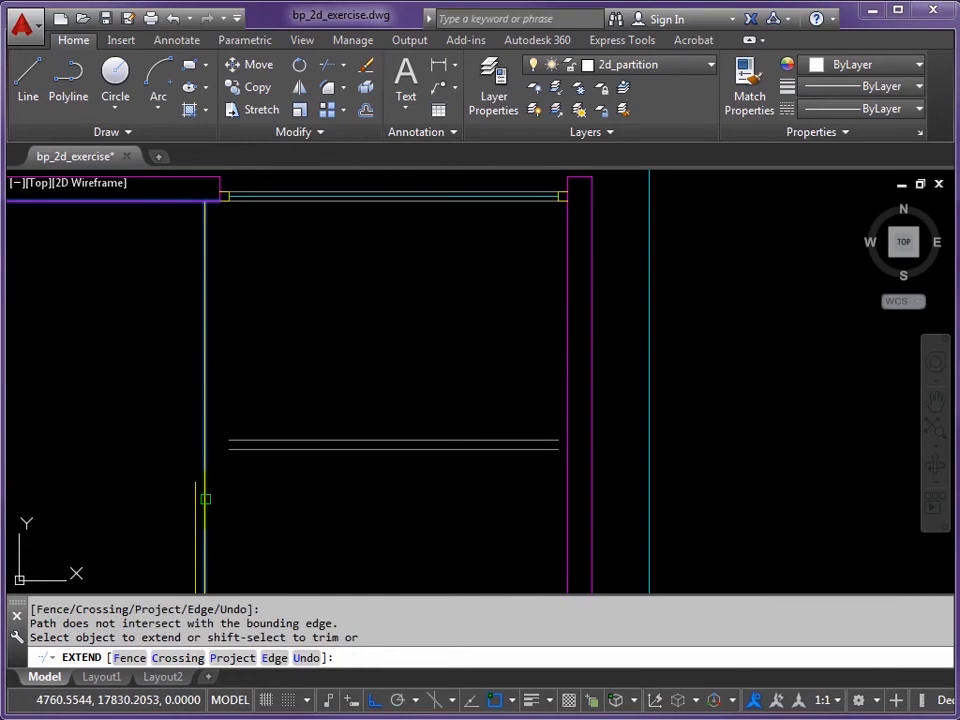
click(194, 498)
click(194, 498)
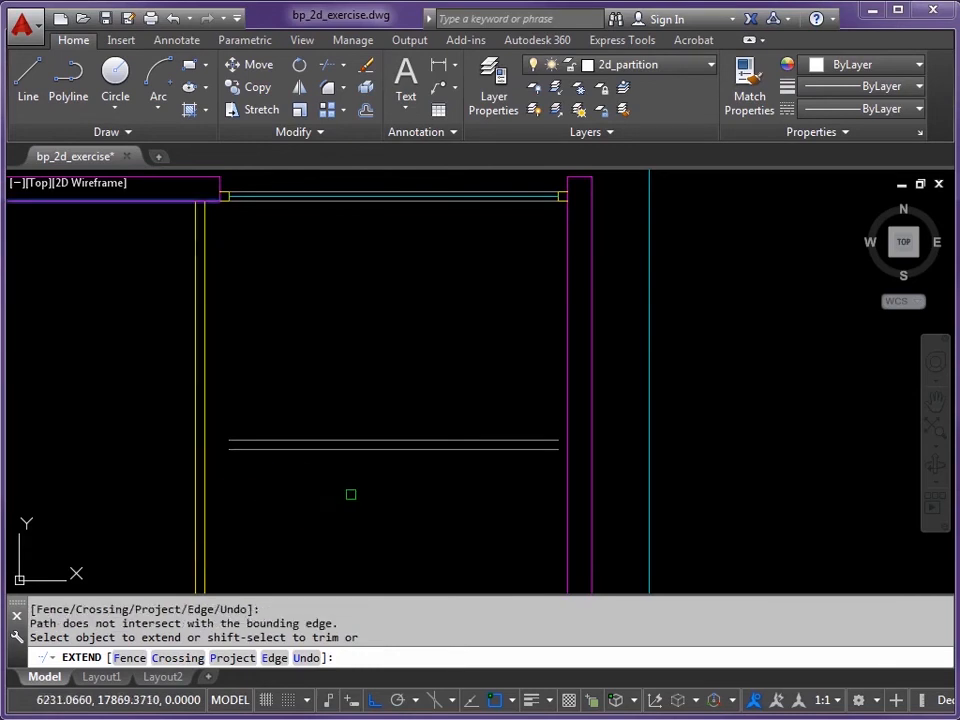
key(Return)
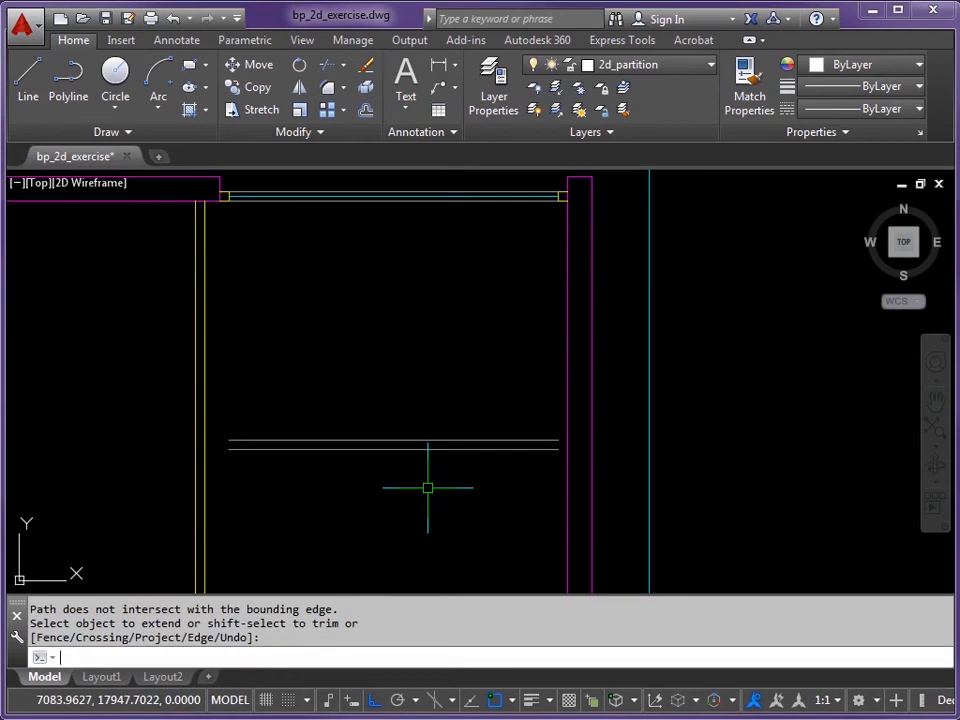
Step: Extend both partition lines right to the magenta wall and left to the inner yellow line
key(Return)
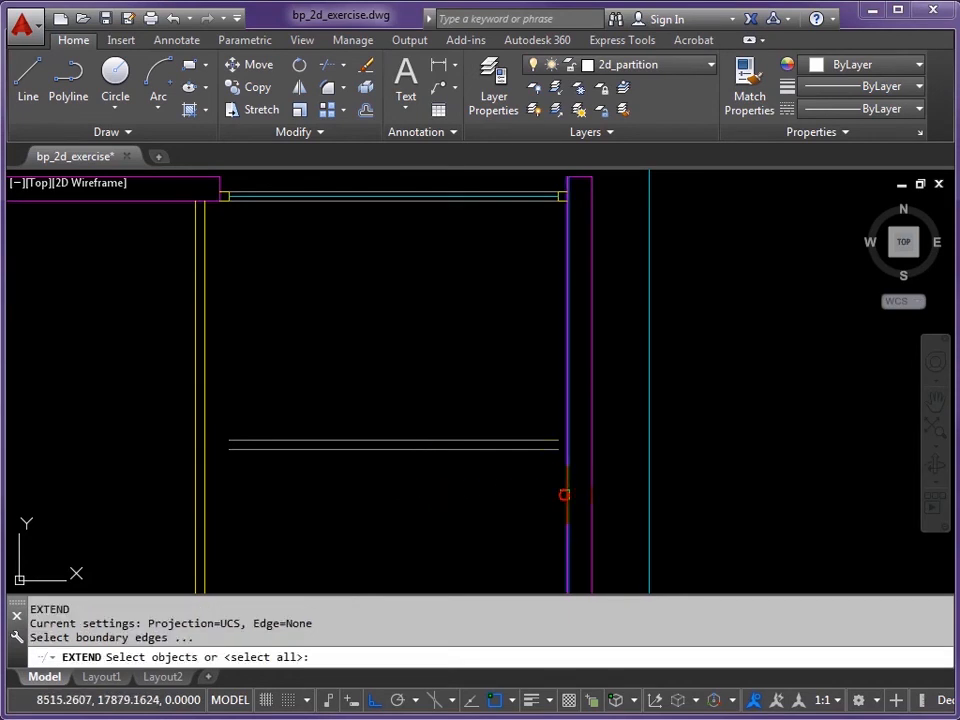
click(564, 494)
click(206, 496)
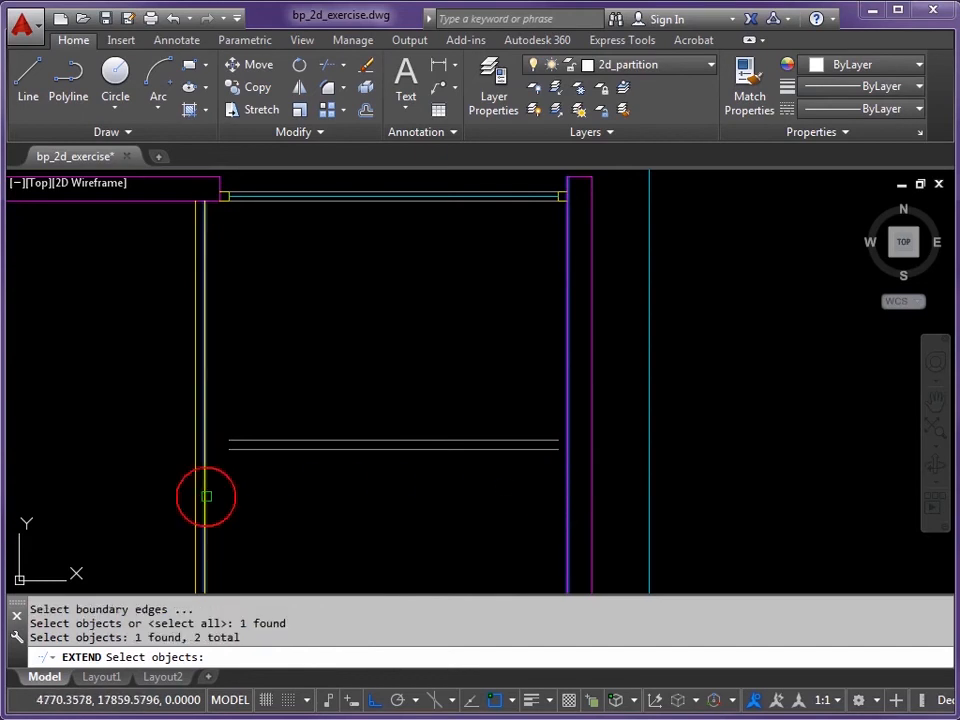
key(Return)
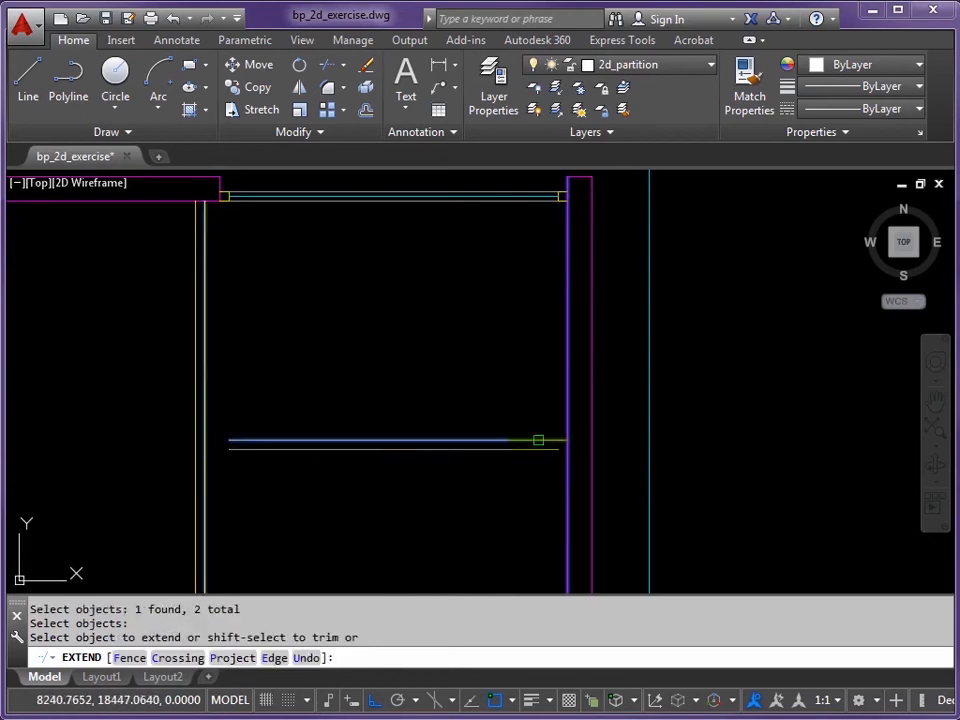
click(538, 440)
click(538, 449)
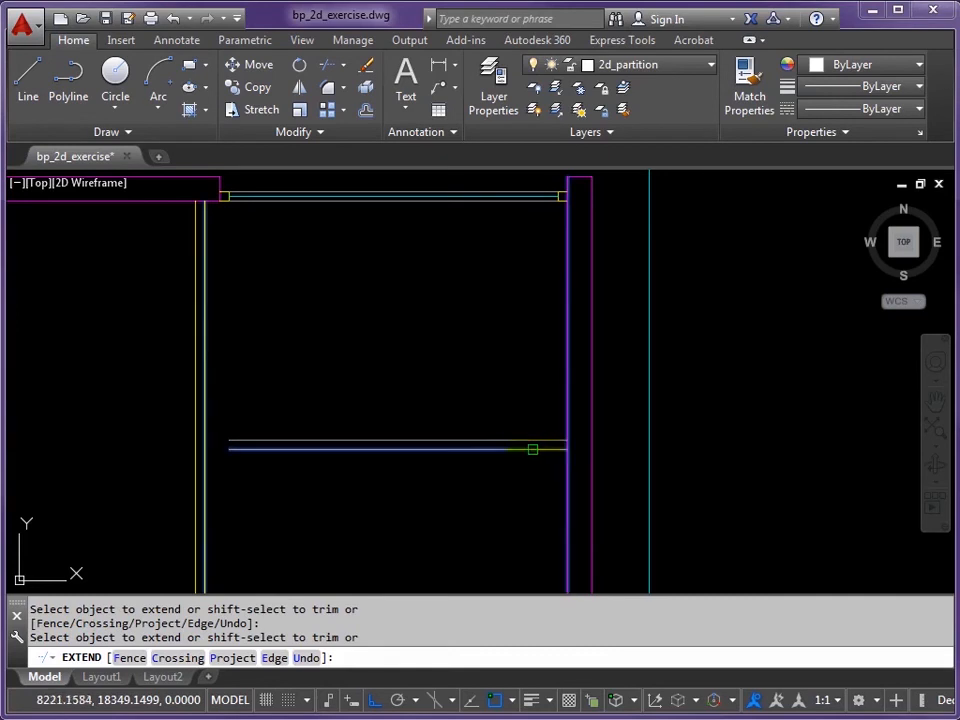
click(244, 441)
click(240, 450)
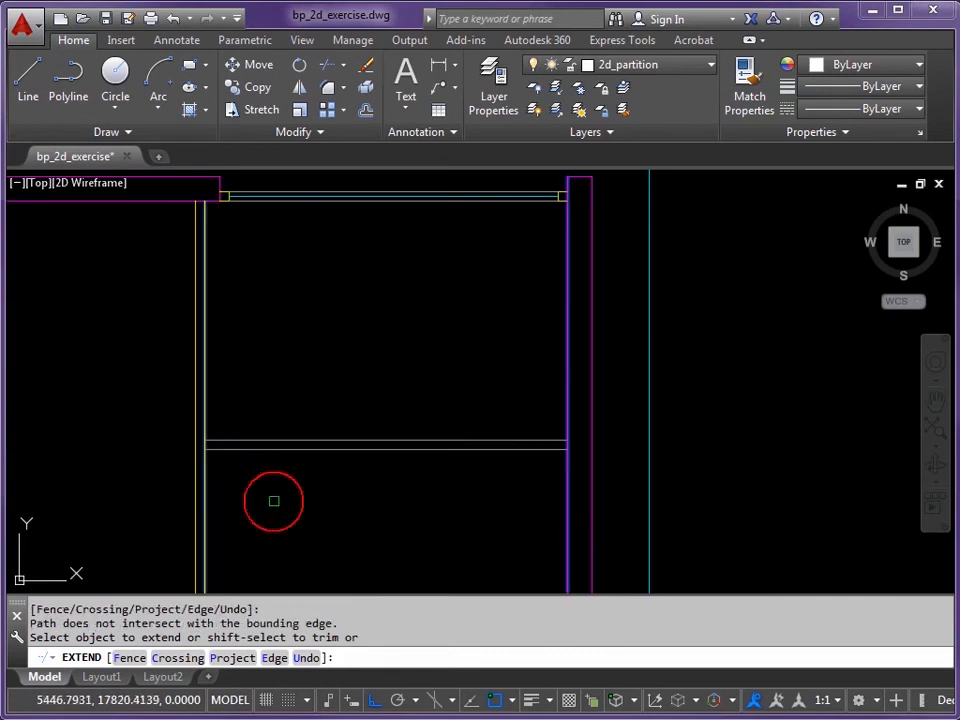
key(Return)
middle_drag(300, 510, 310, 383)
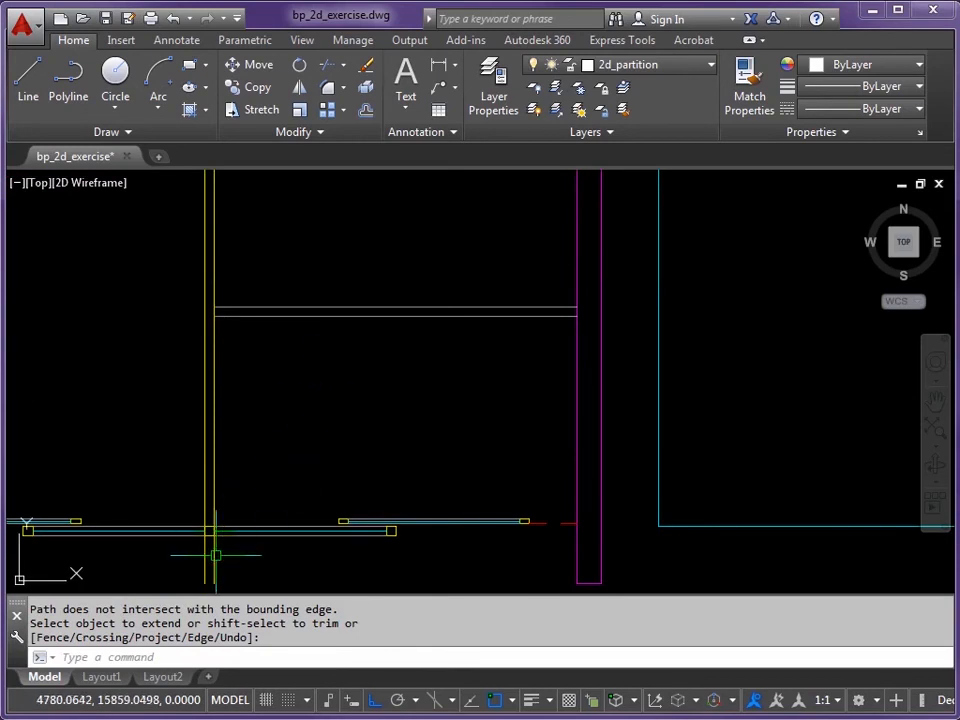
scroll(190, 531, up, 4)
scroll(253, 513, up, 2)
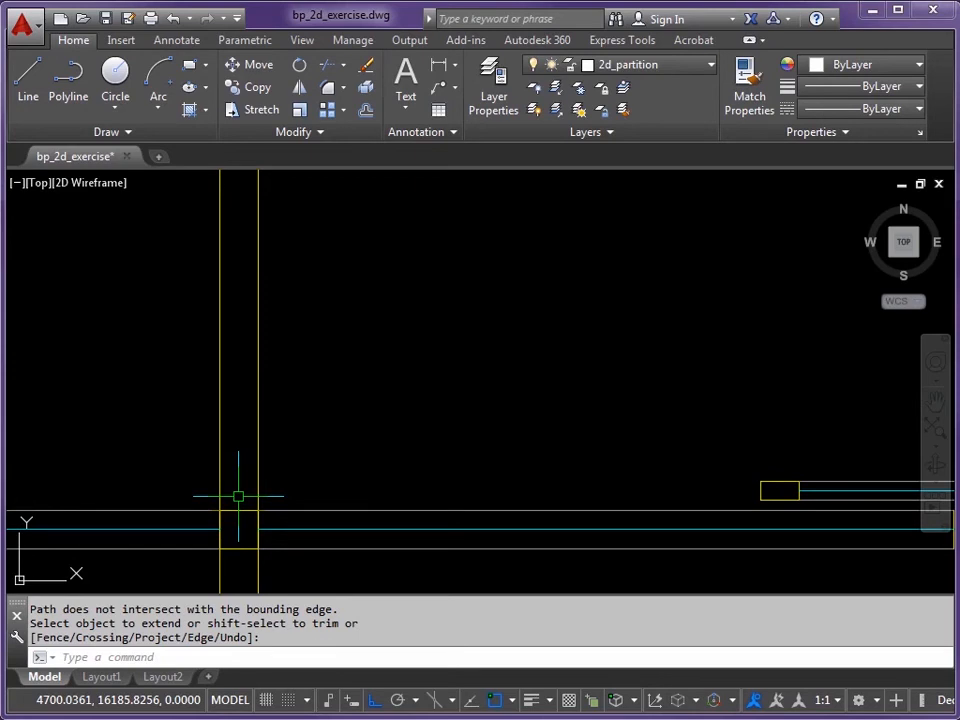
Step: Offset the short wall line 25 upward to form the partition's end line
key(Return)
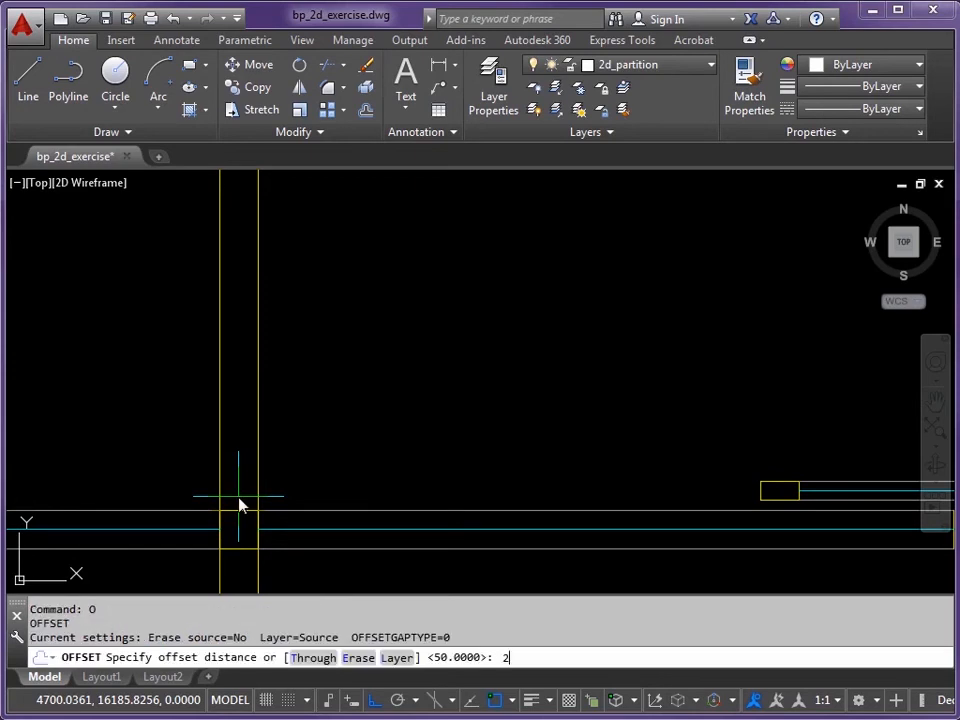
key(Return)
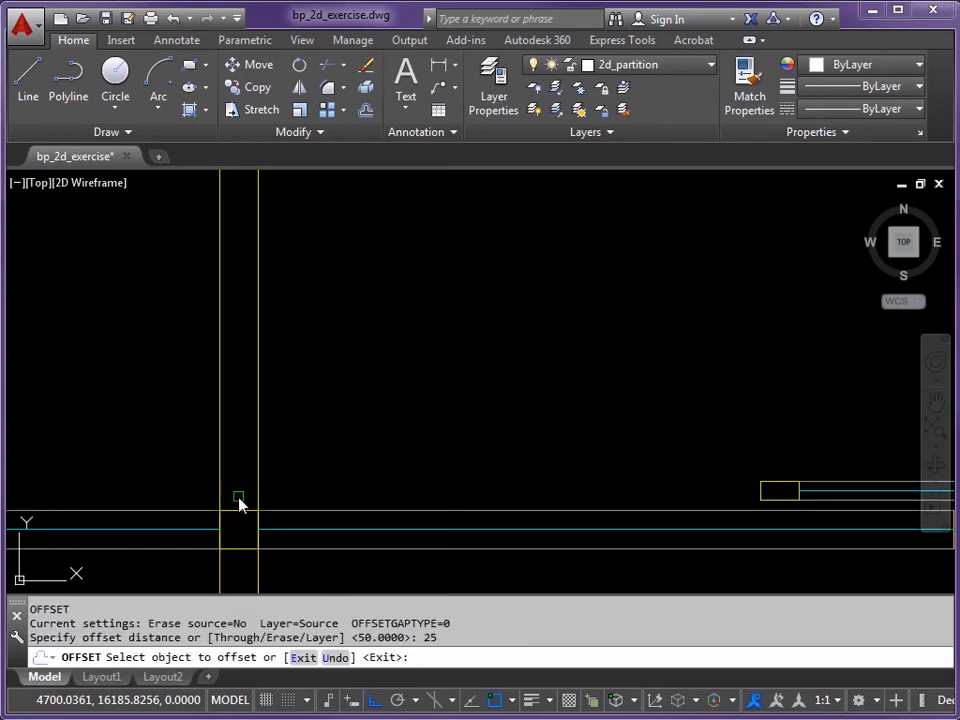
click(241, 509)
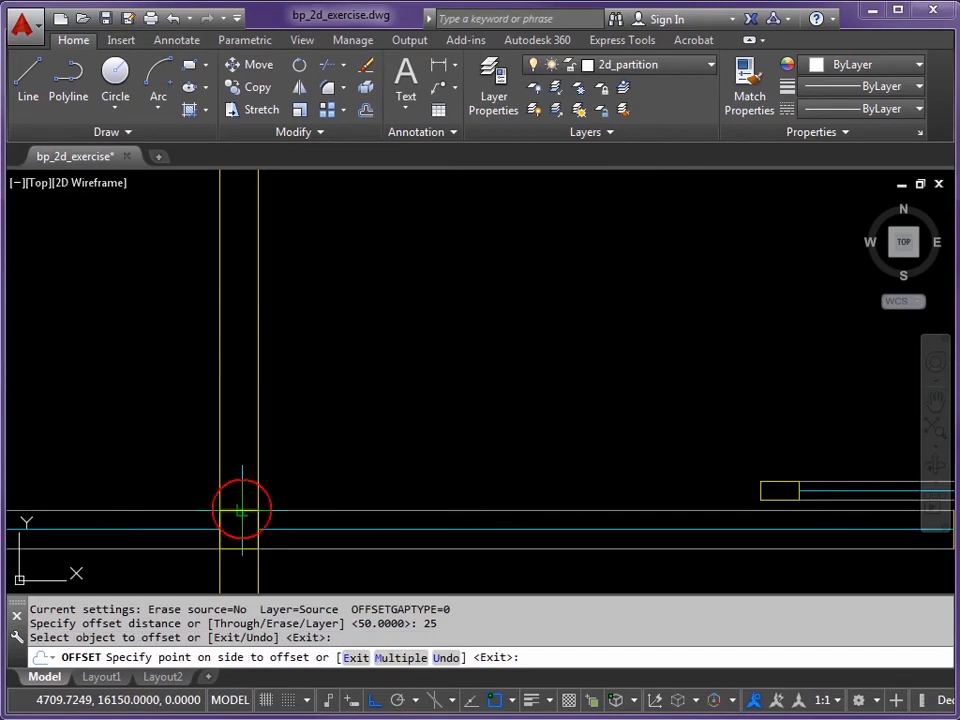
click(312, 430)
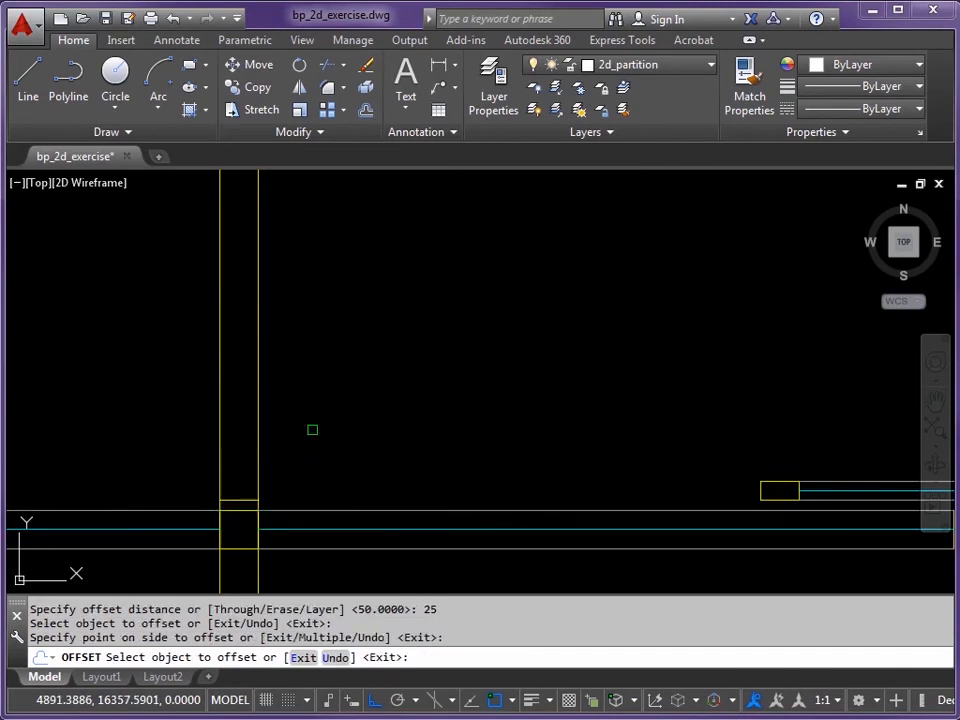
key(Return)
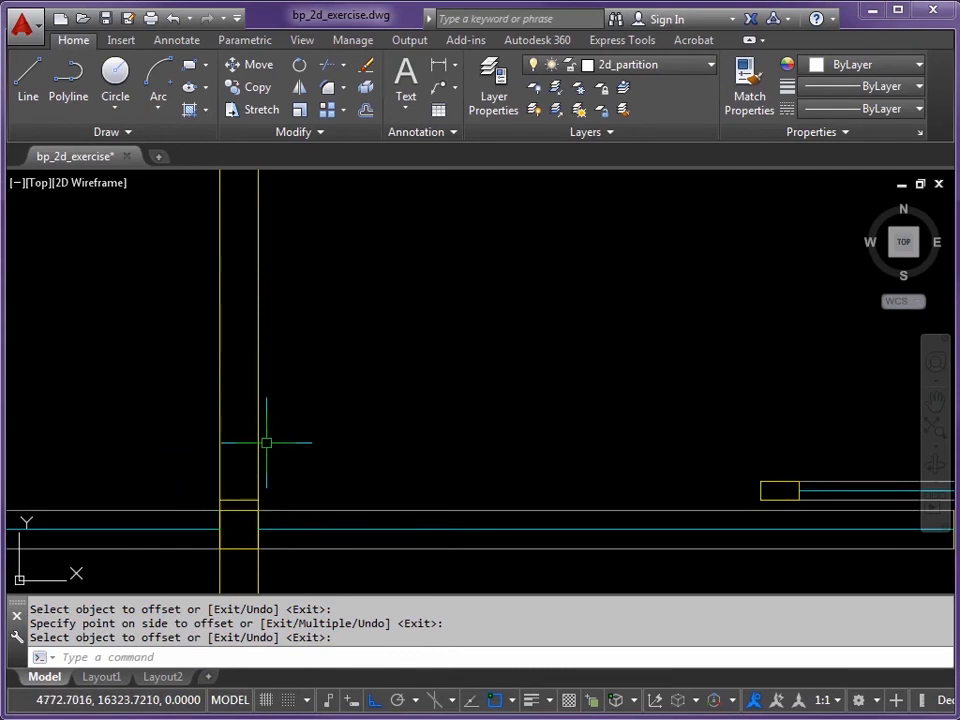
Step: Fillet both yellow partition lines to the new end line at radius 0 for square corners
text(F)
key(Return)
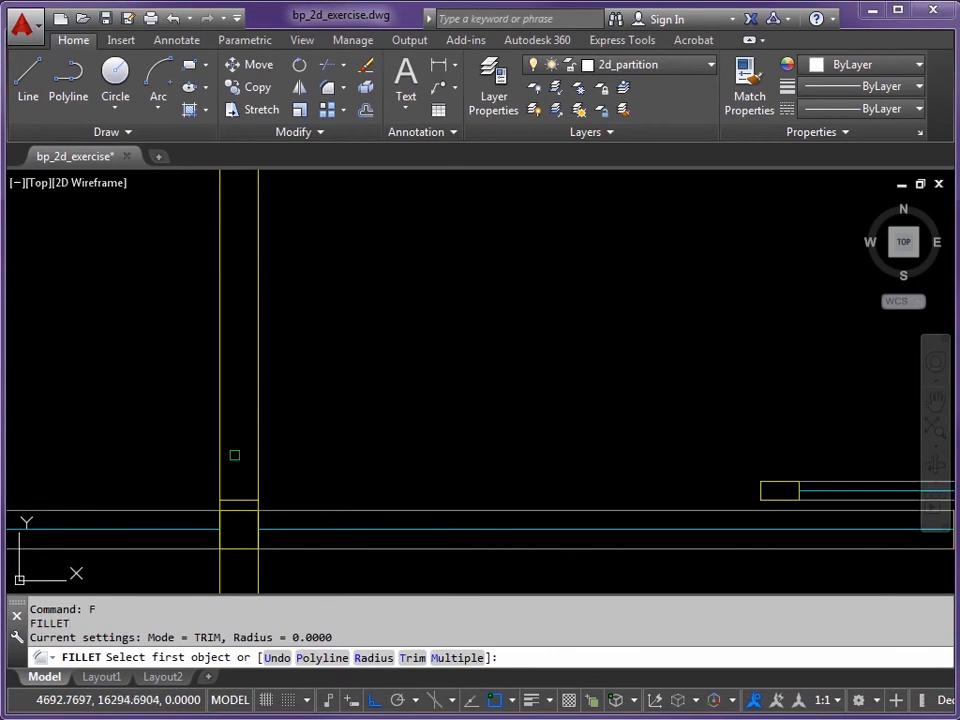
click(220, 461)
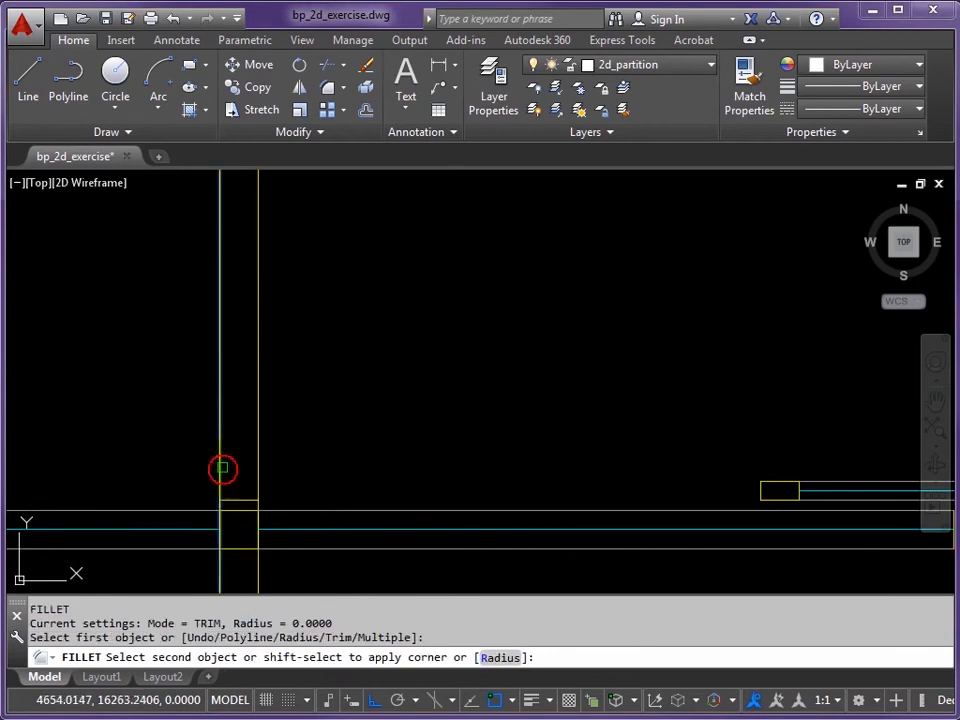
click(240, 499)
key(Return)
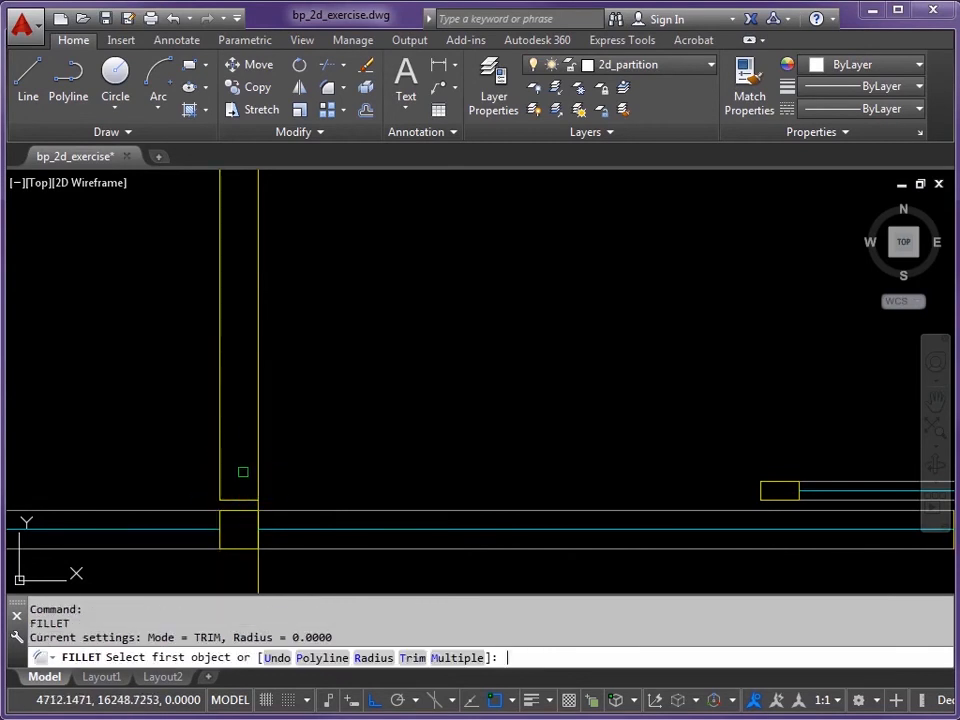
click(237, 498)
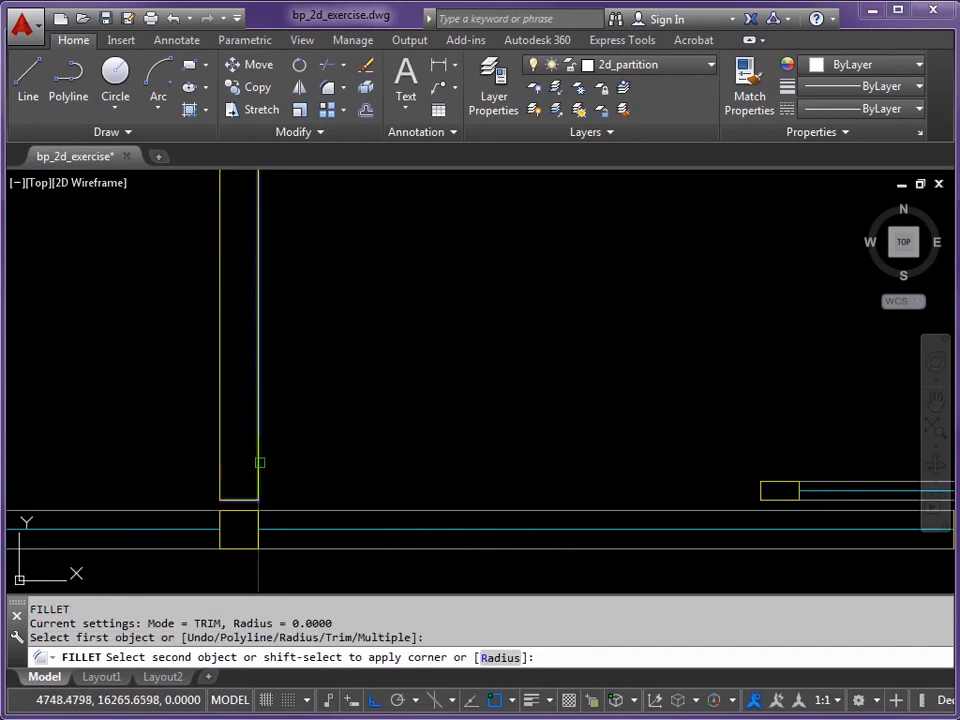
click(257, 461)
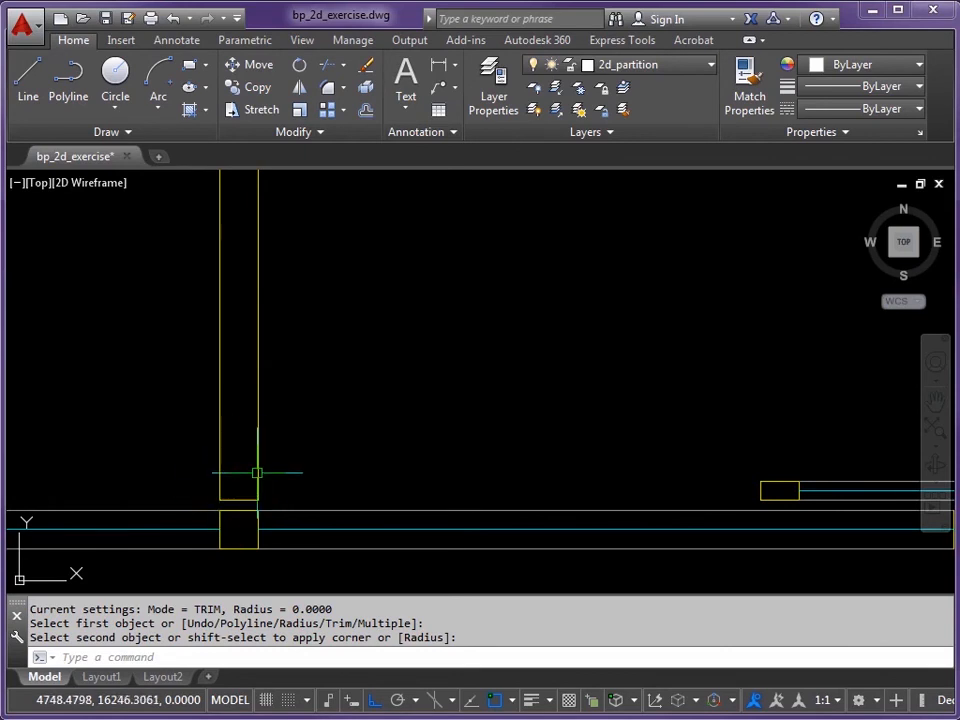
click(257, 473)
click(236, 500)
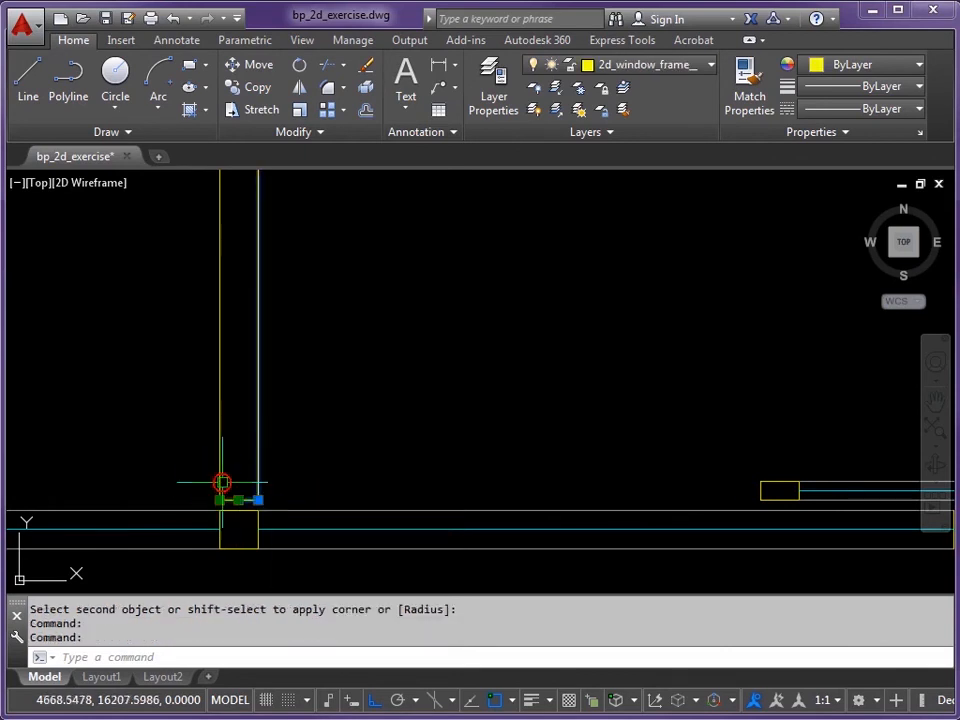
Step: Move the selected end line onto the 2d_partition layer
click(709, 66)
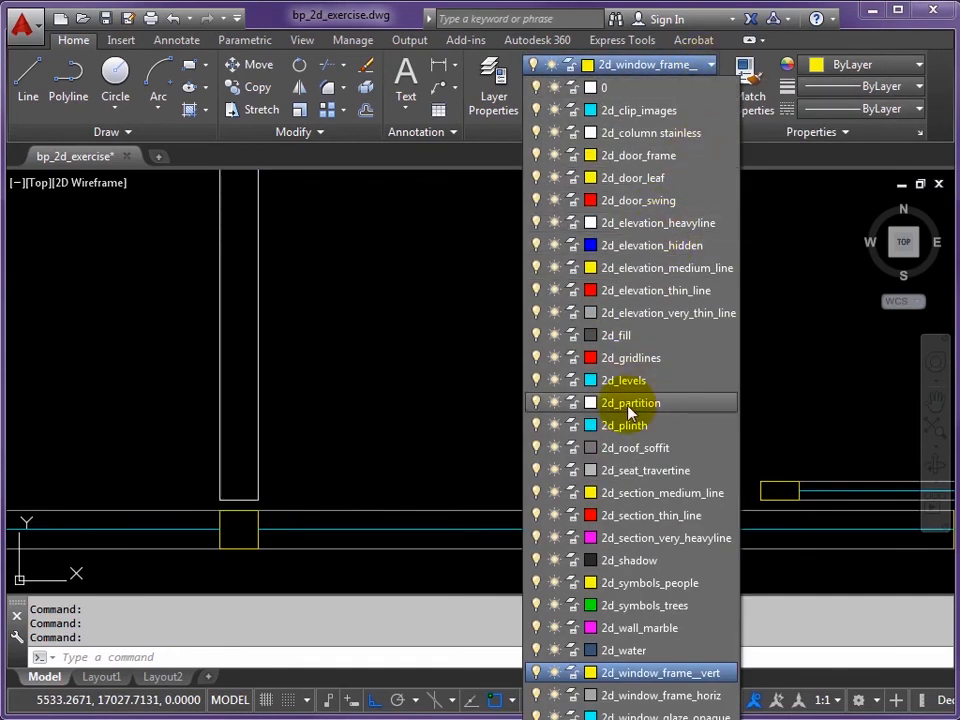
click(610, 403)
key(Escape)
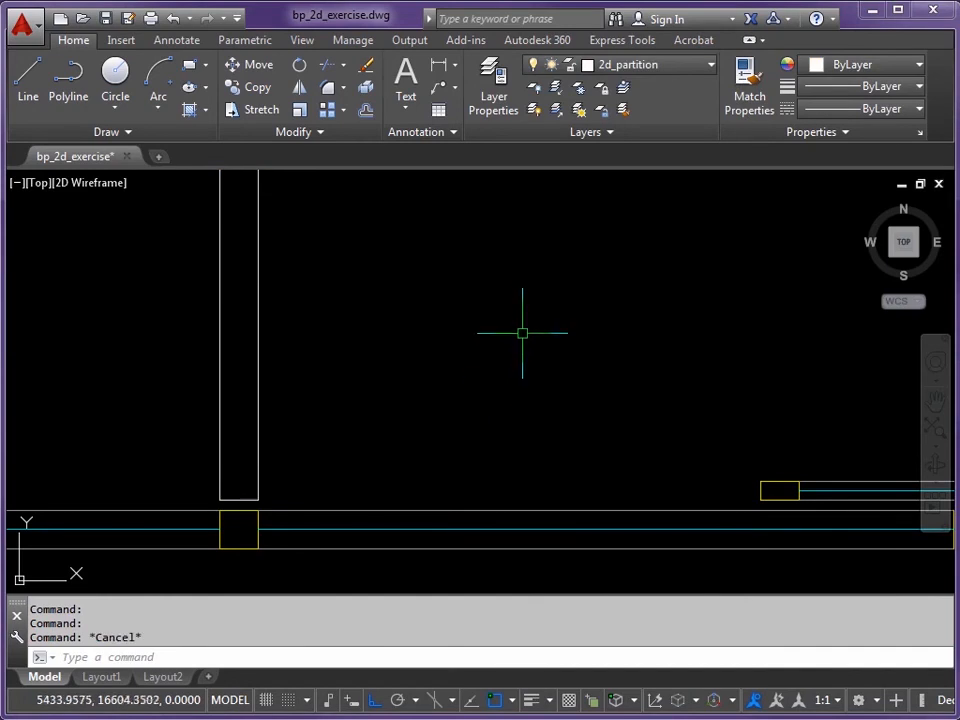
scroll(529, 321, down, 3)
mouse_move(583, 254)
middle_down()
mouse_move(435, 459)
mouse_move(403, 532)
middle_up()
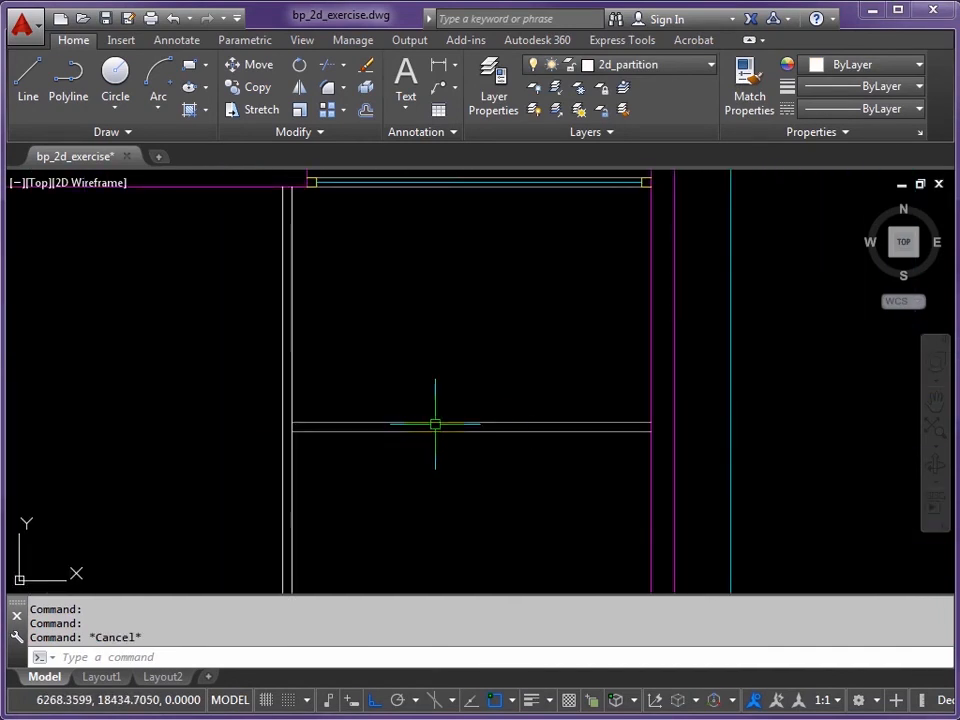
Step: Match the vertical partition line's properties onto the two horizontal wall lines
click(745, 86)
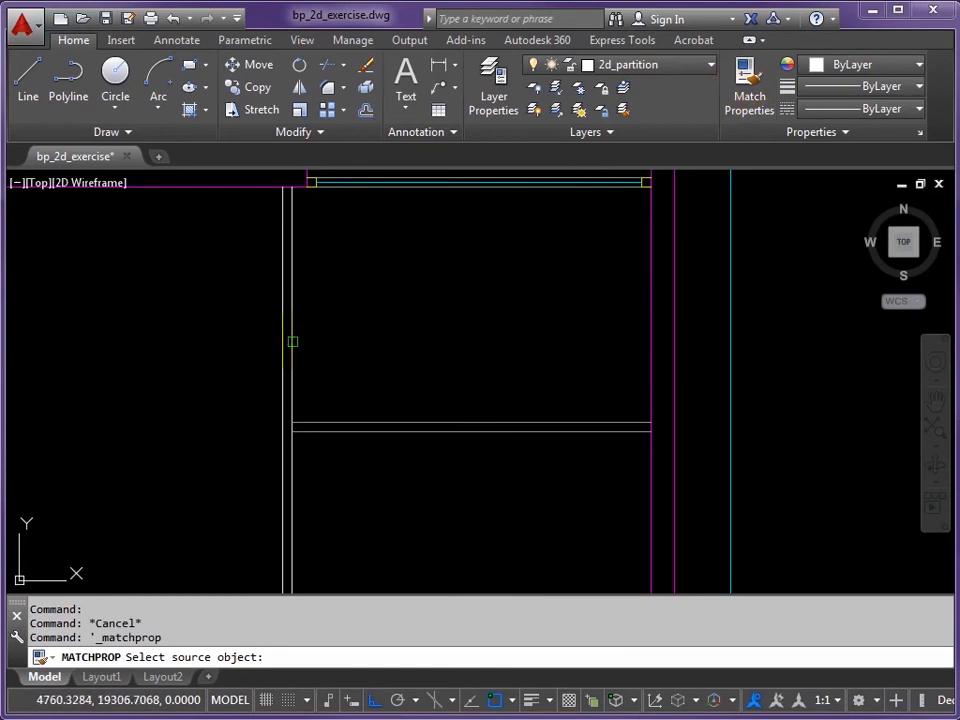
click(292, 341)
click(420, 423)
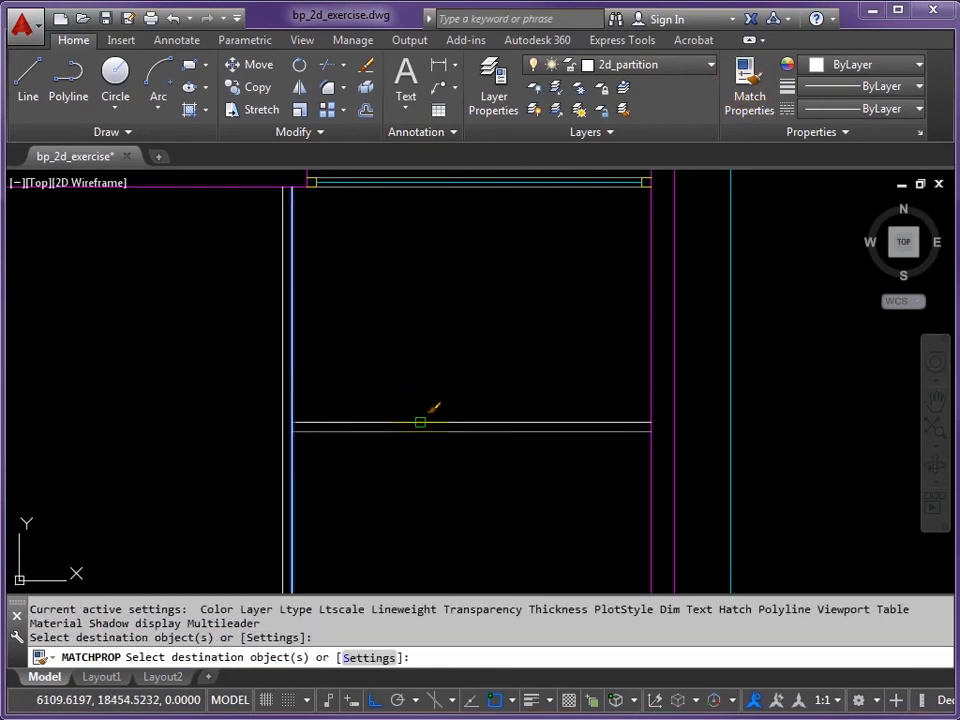
click(422, 432)
key(Return)
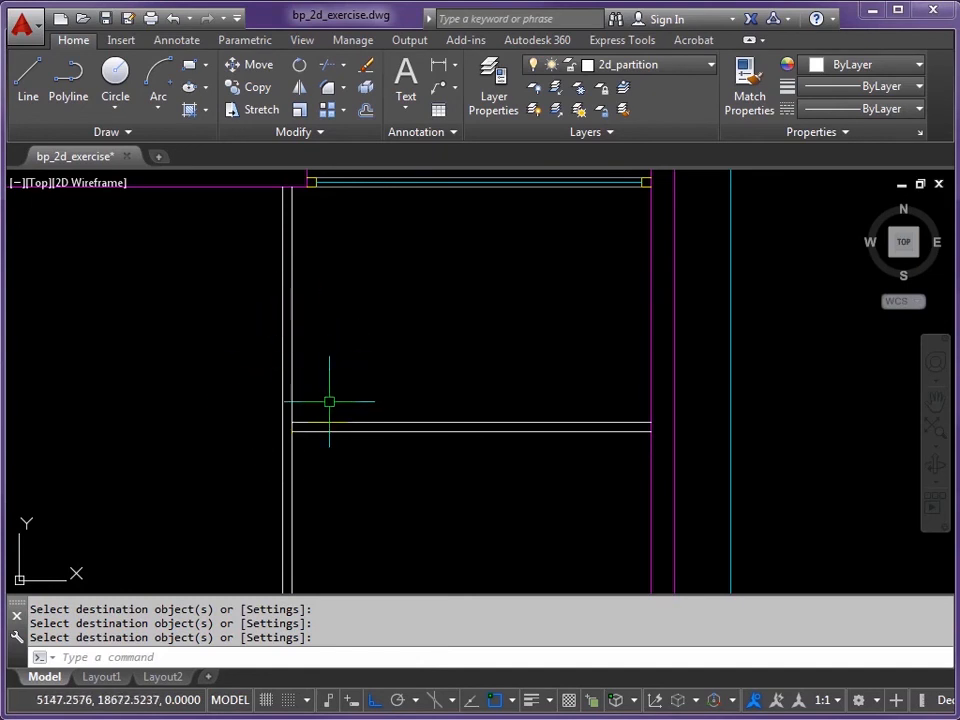
Step: Offset the horizontal partition line 1000 units upward
text(O)
key(Return)
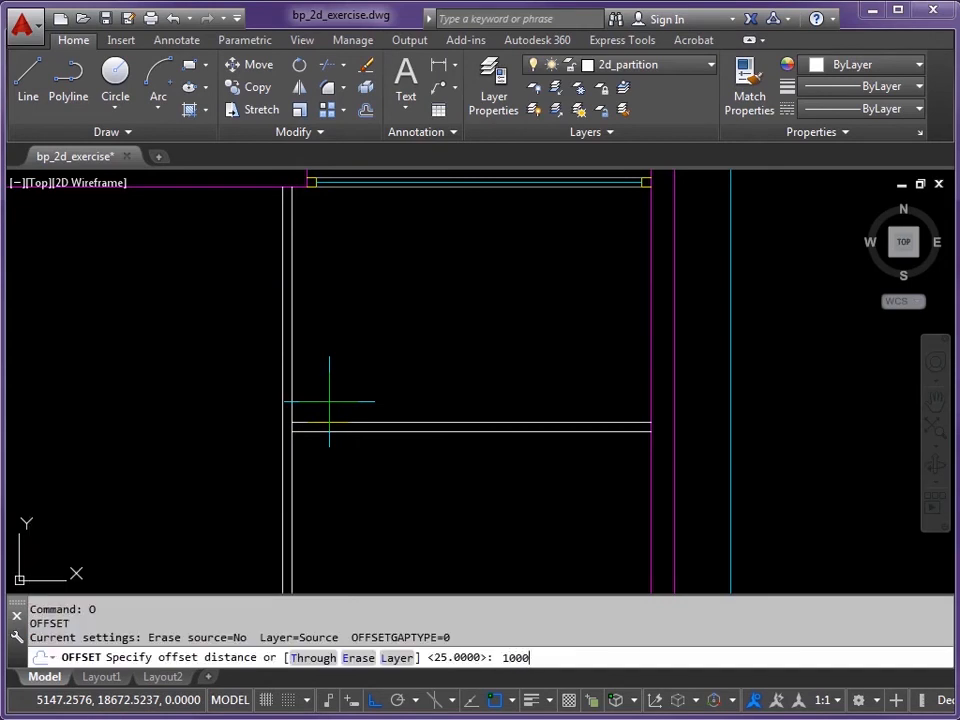
key(Return)
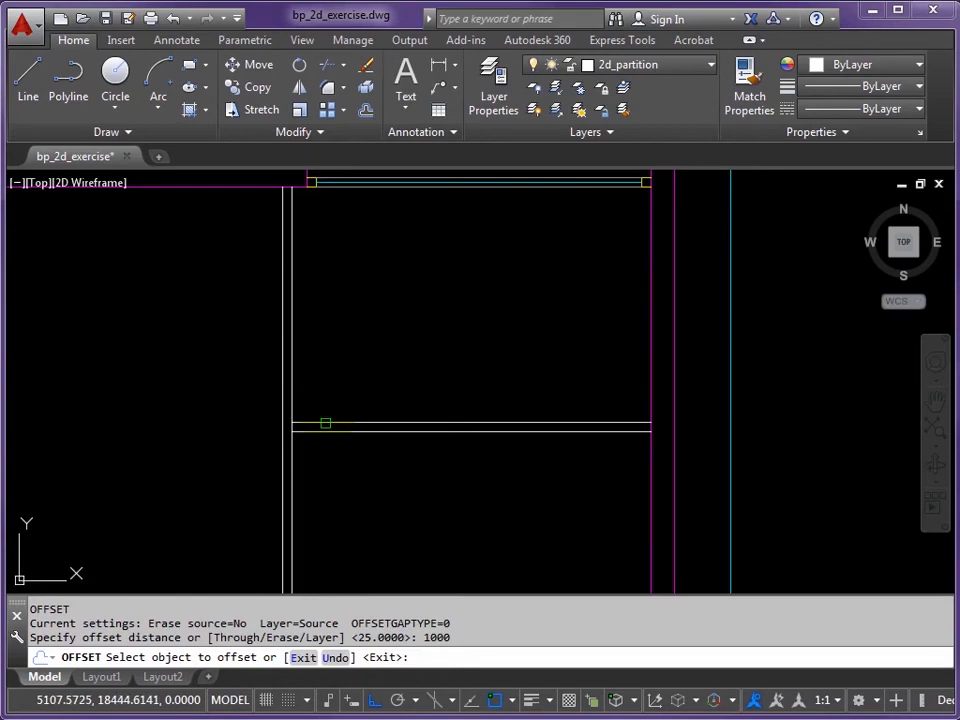
click(325, 424)
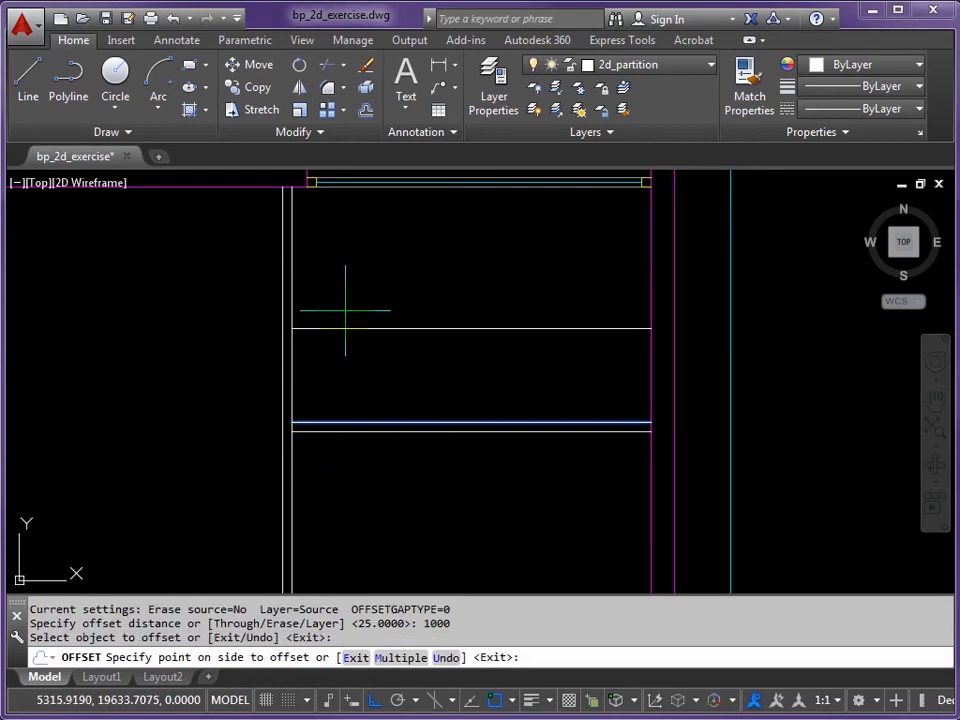
click(345, 310)
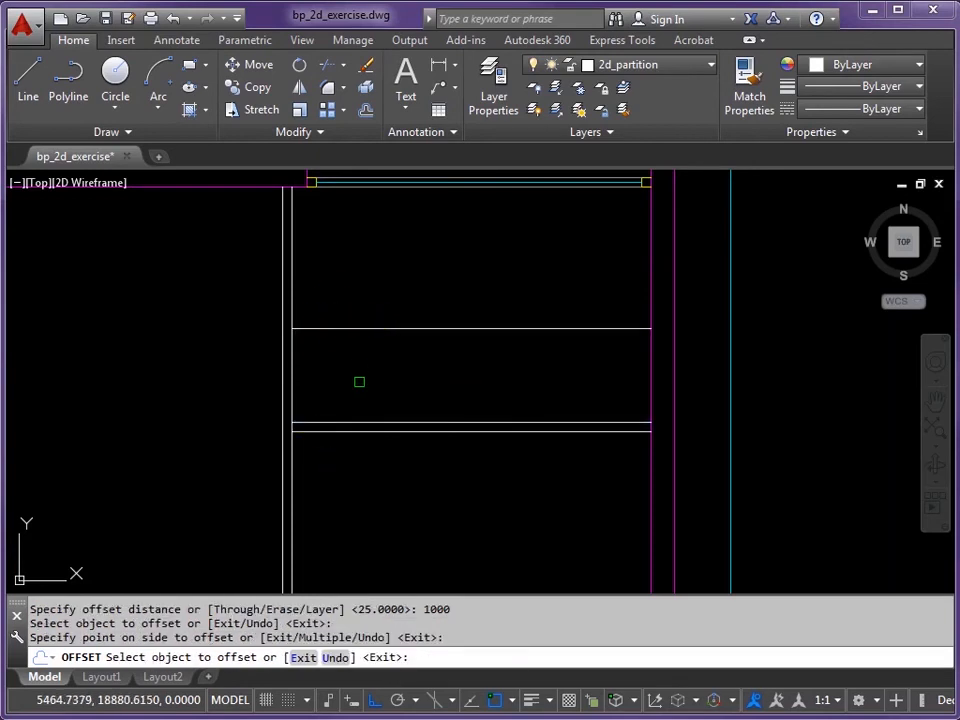
key(Return)
key(Escape)
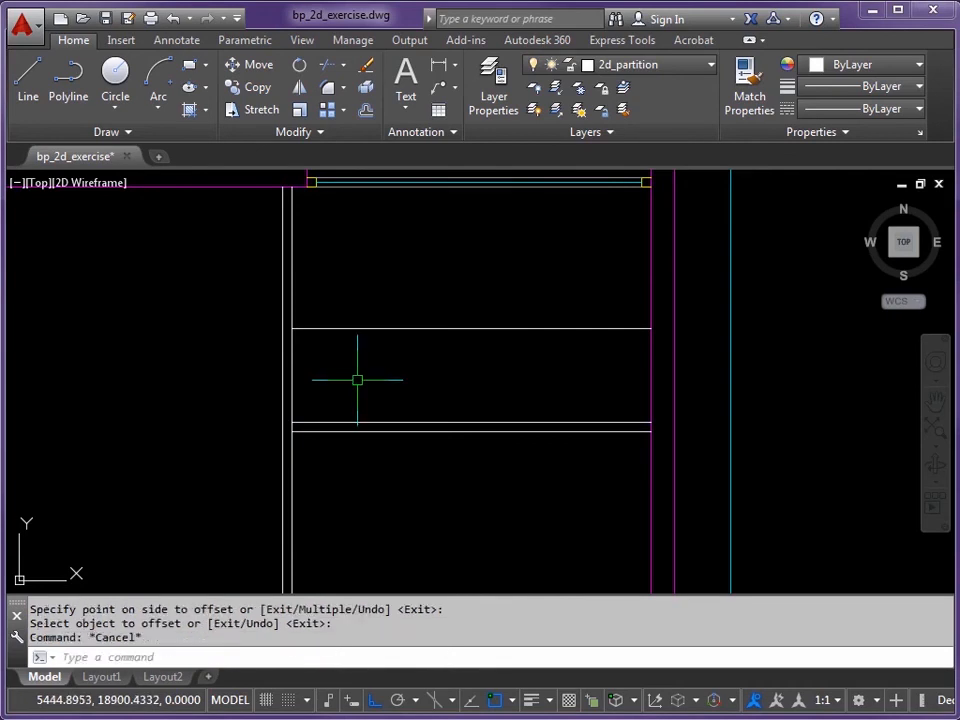
Step: Grip-stretch the left ends of both horizontal lines to the outer vertical wall line
scroll(305, 332, up, 2)
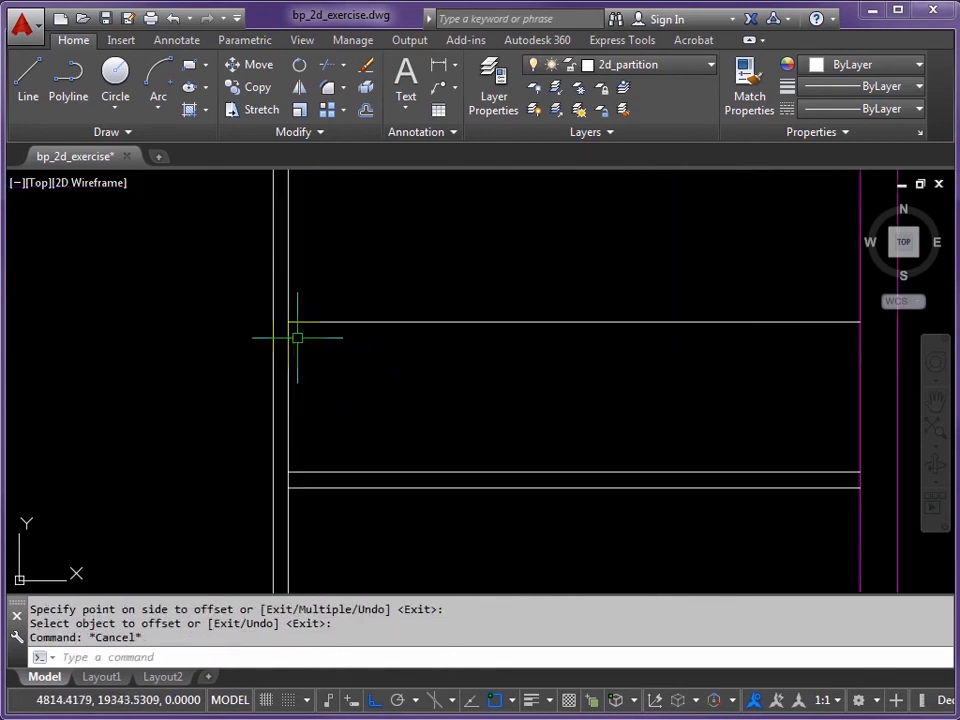
click(312, 322)
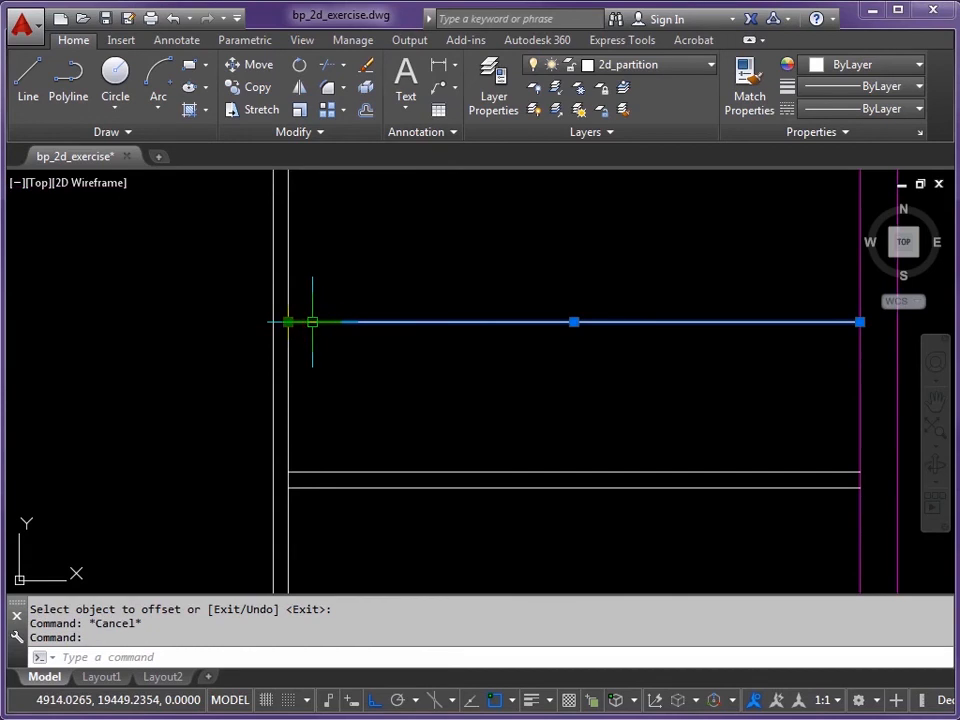
click(287, 322)
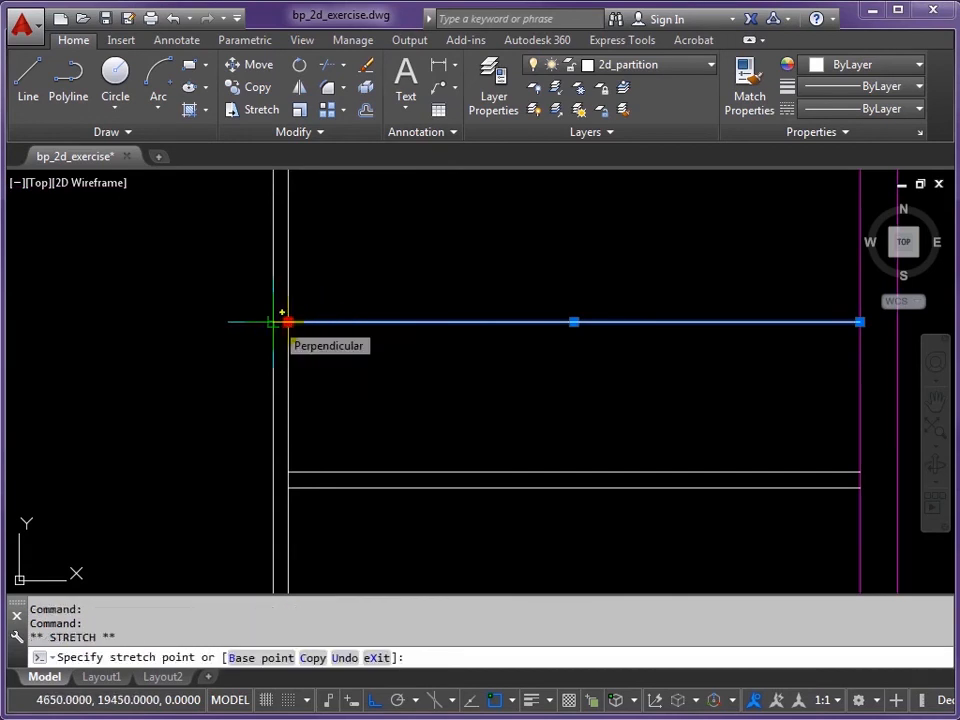
click(273, 322)
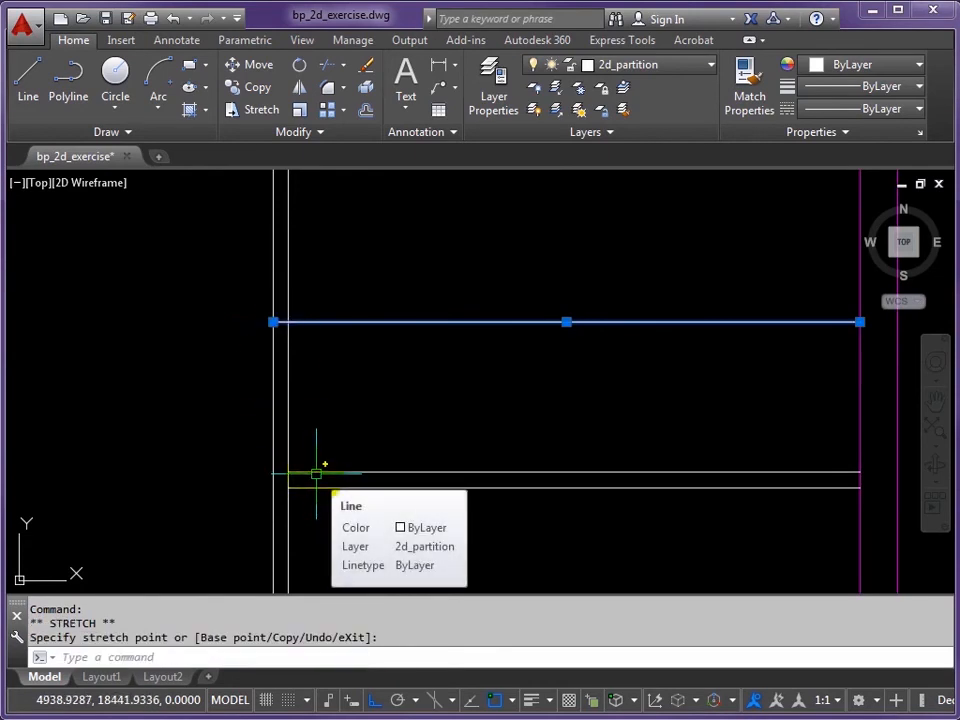
click(316, 473)
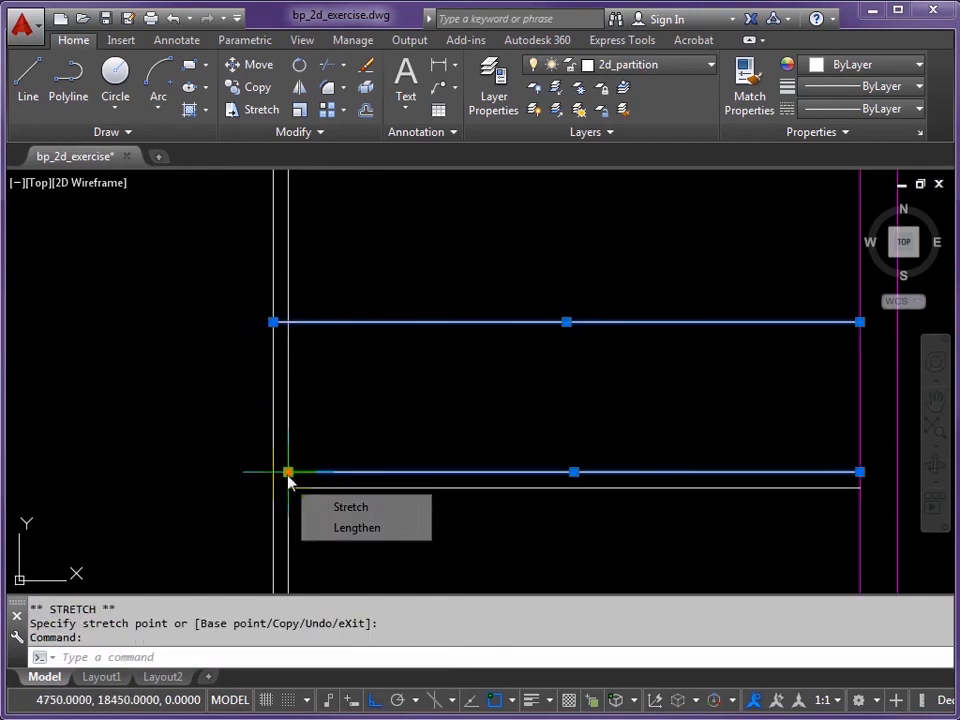
click(286, 472)
click(274, 472)
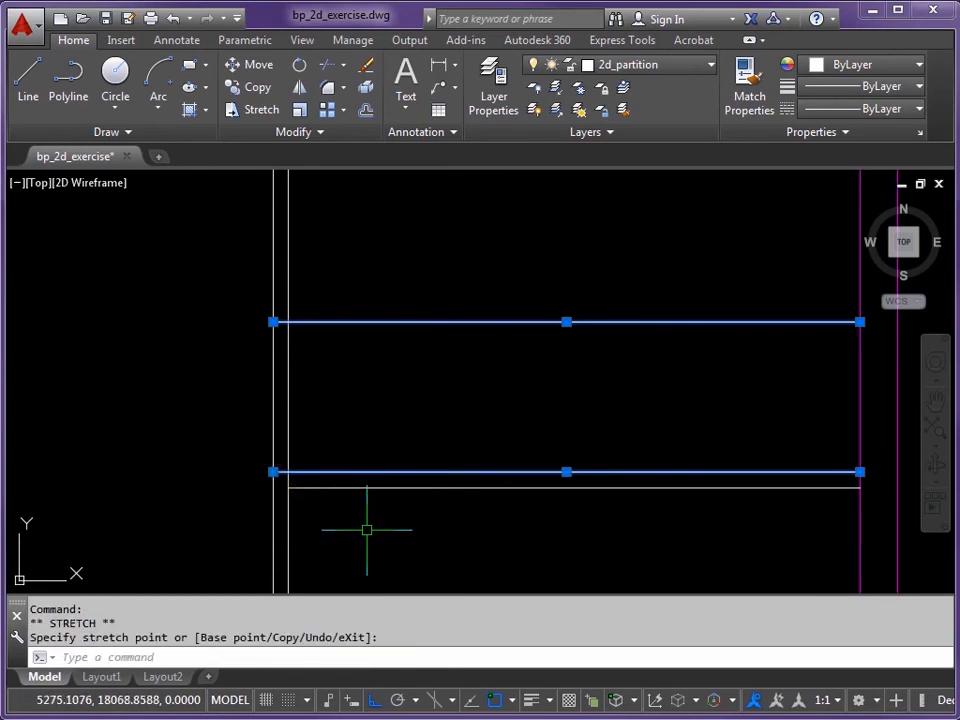
key(Escape)
scroll(356, 340, down, 2)
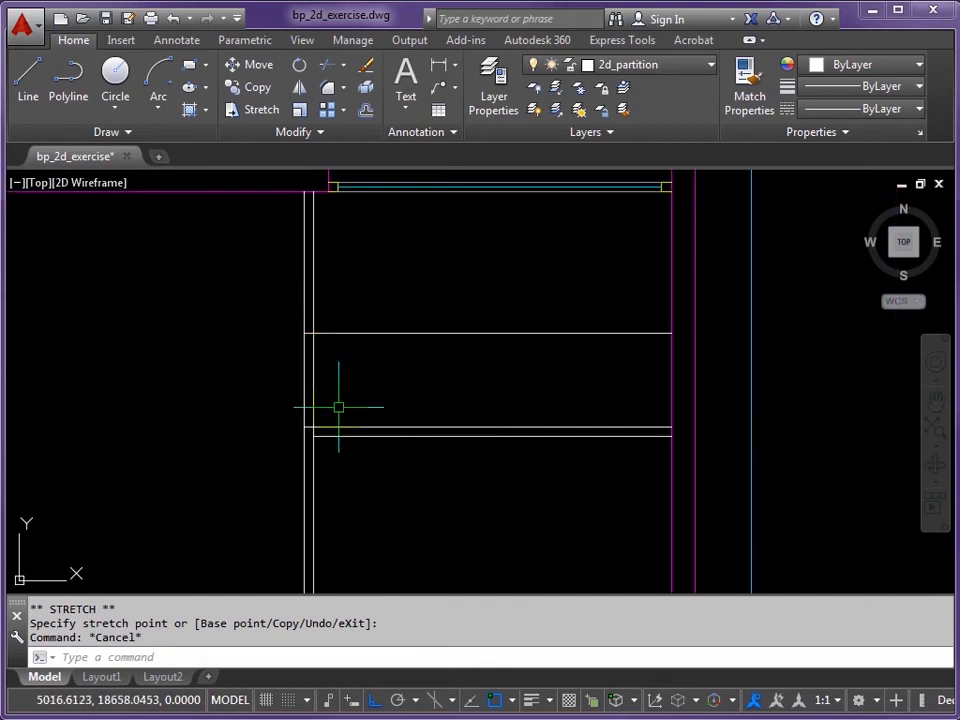
scroll(334, 429, up, 2)
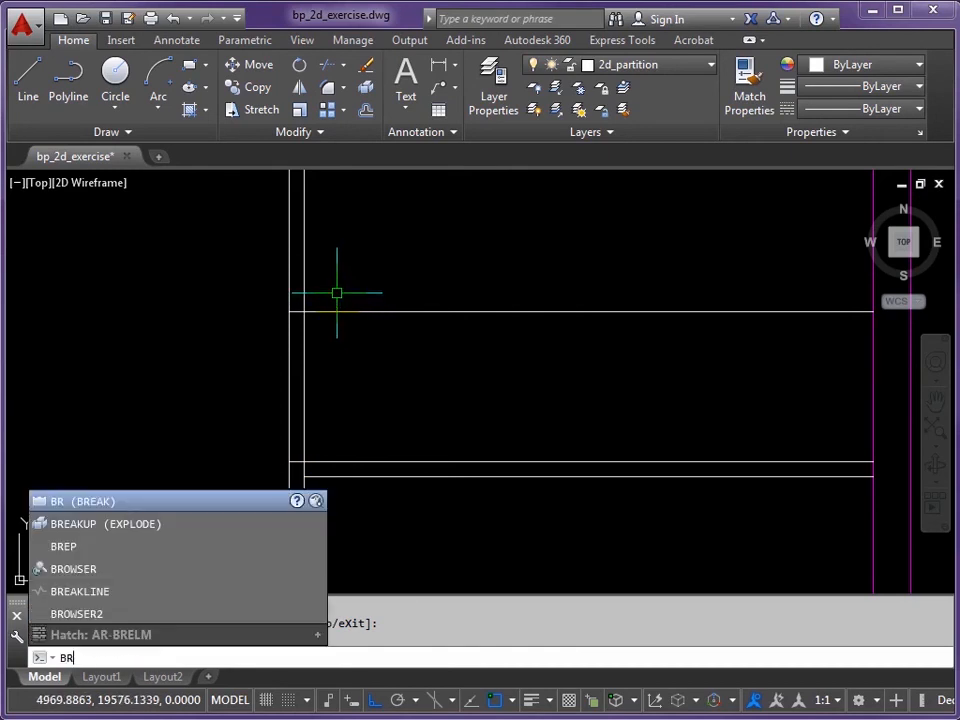
Step: Break each of the two vertical partition lines between the upper and lower horizontal wall lines
key(Return)
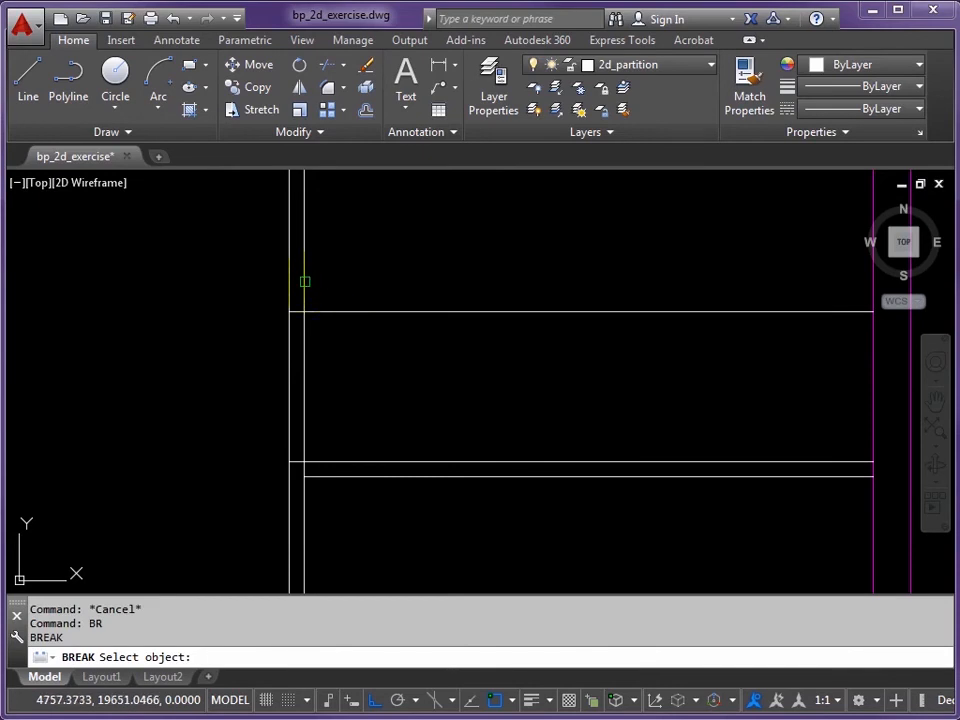
click(305, 281)
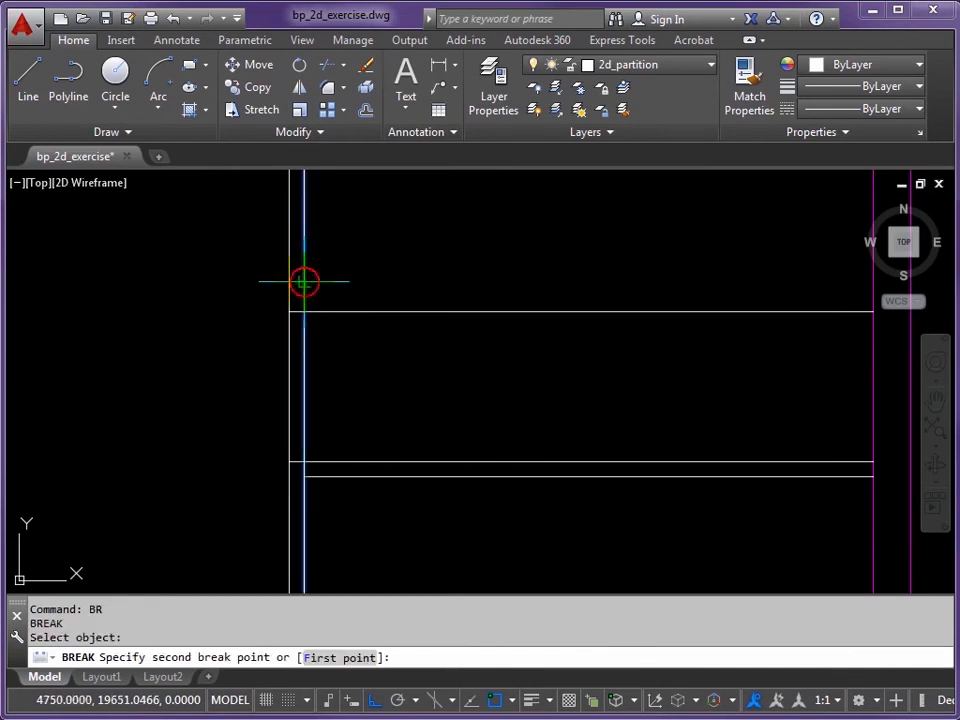
click(304, 477)
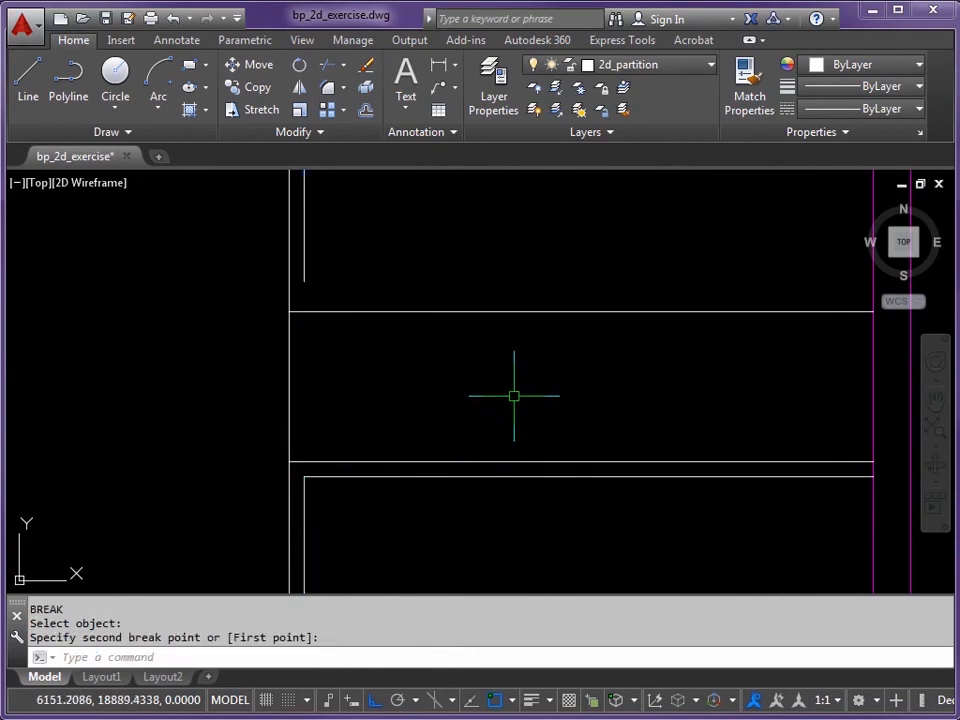
key(Return)
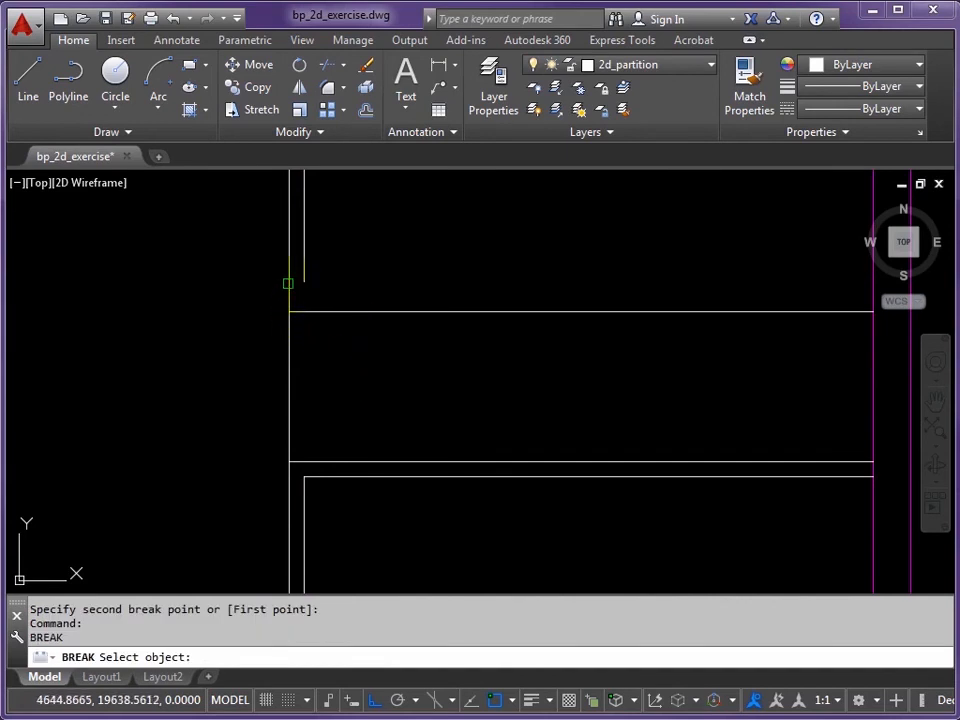
click(288, 283)
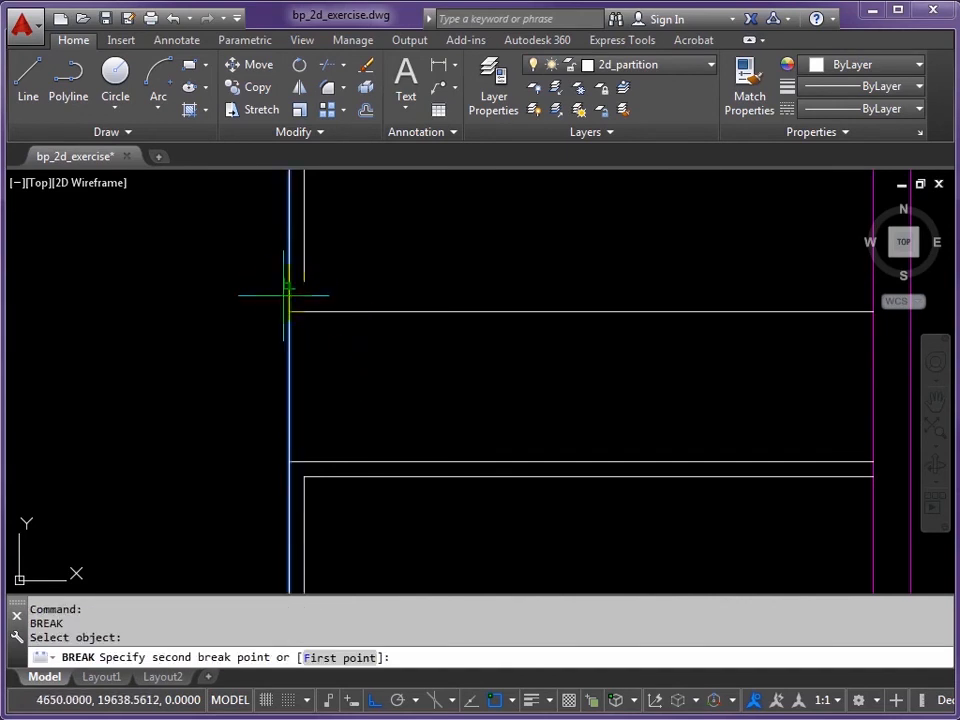
click(288, 463)
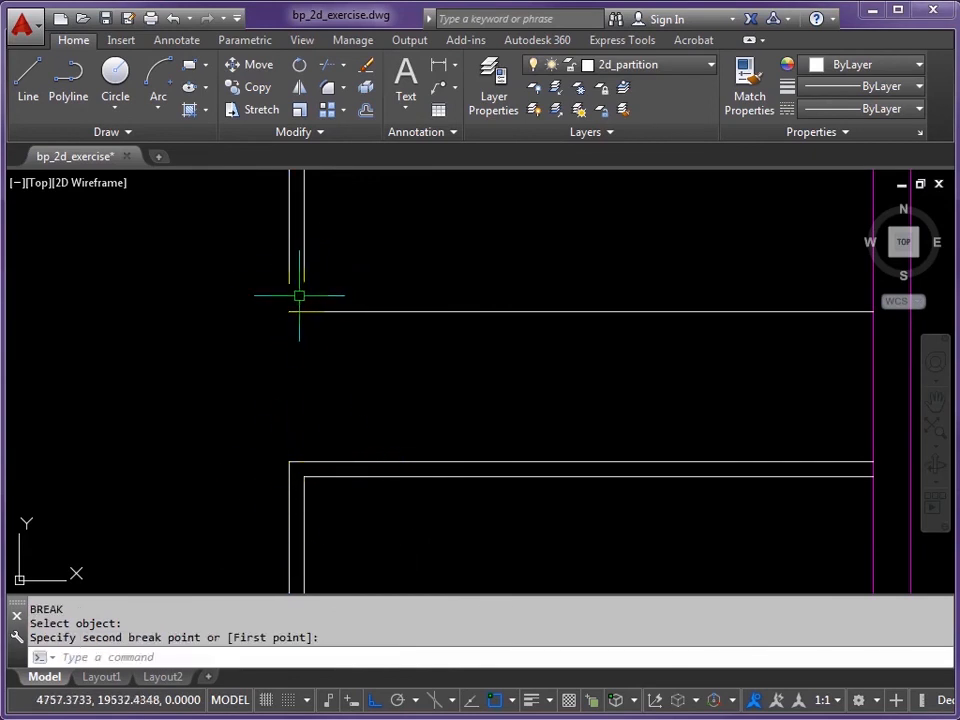
scroll(281, 296, up, 3)
scroll(317, 272, up, 2)
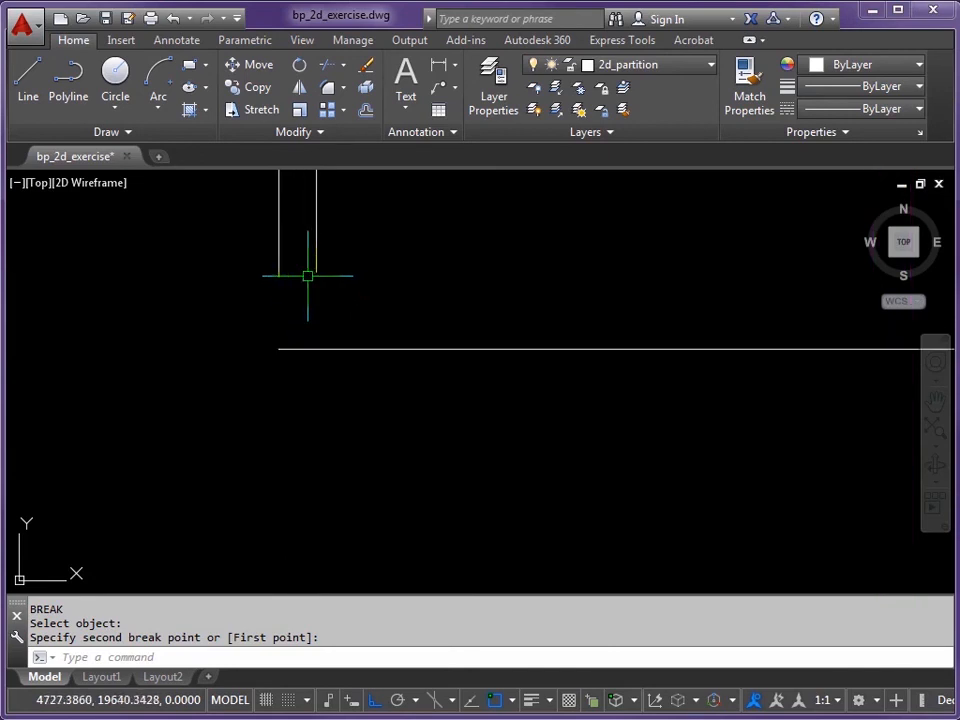
Step: Grip-stretch both stub lines down to meet the cross line
click(278, 267)
click(278, 272)
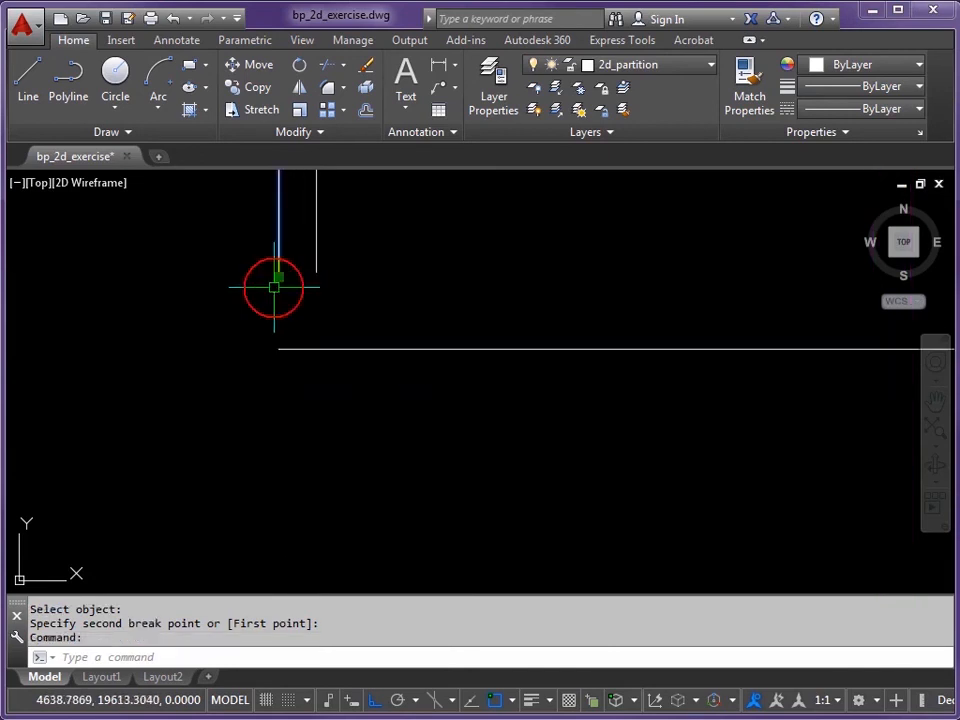
click(277, 277)
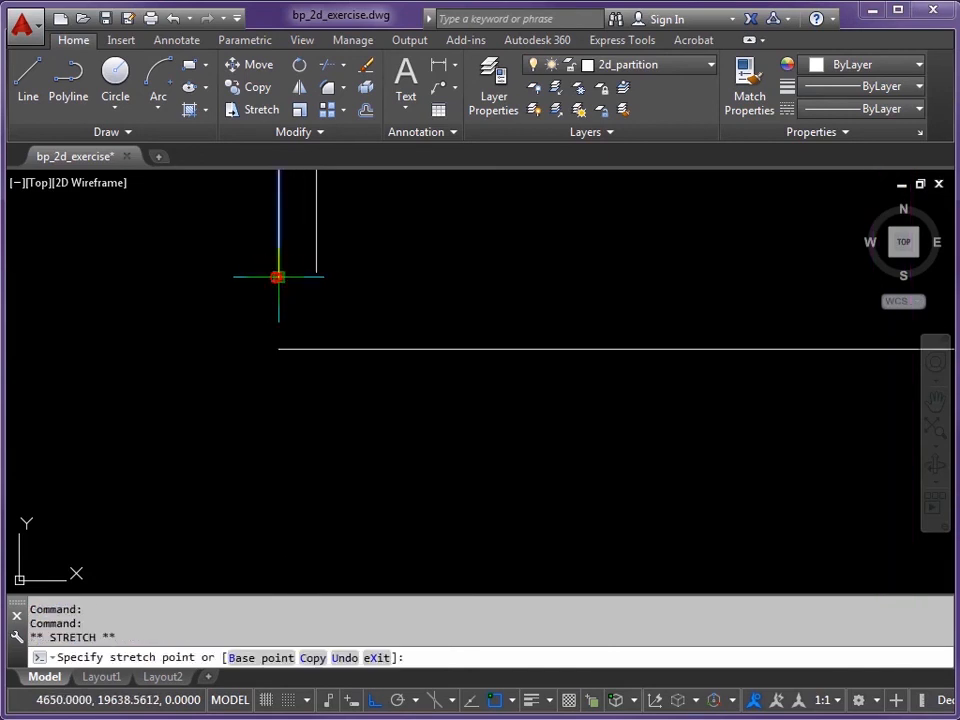
click(278, 349)
click(317, 265)
click(316, 273)
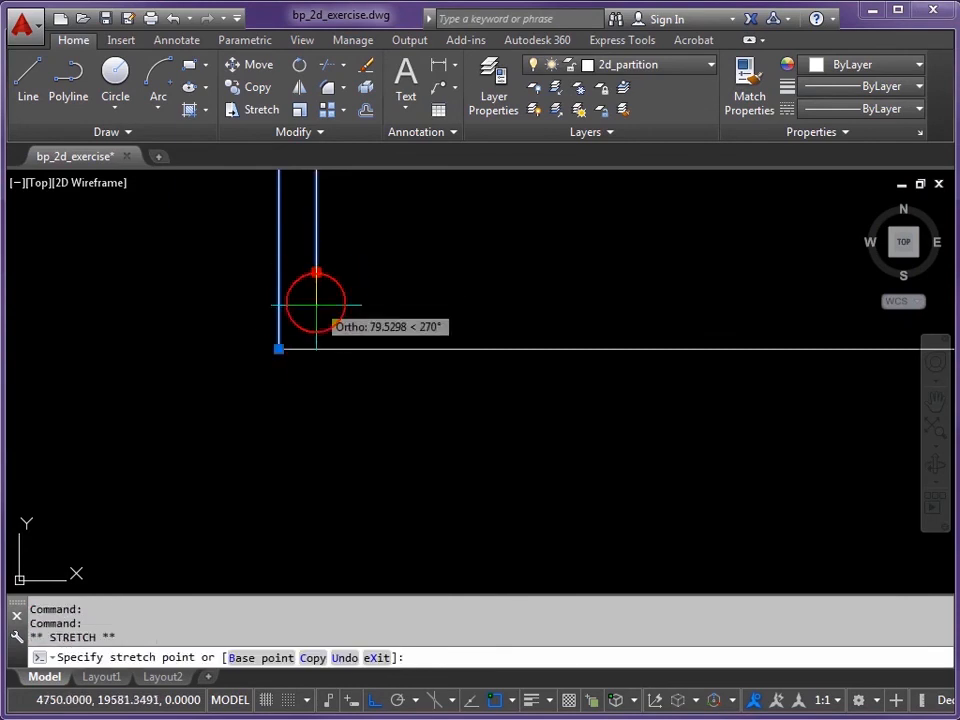
click(316, 343)
Step: Shorten the cross line's right end back to the stub to cap it, then view the whole plan
scroll(316, 343, down, 5)
mouse_move(446, 354)
middle_down()
mouse_move(345, 392)
mouse_move(415, 405)
middle_up()
scroll(347, 392, up, 2)
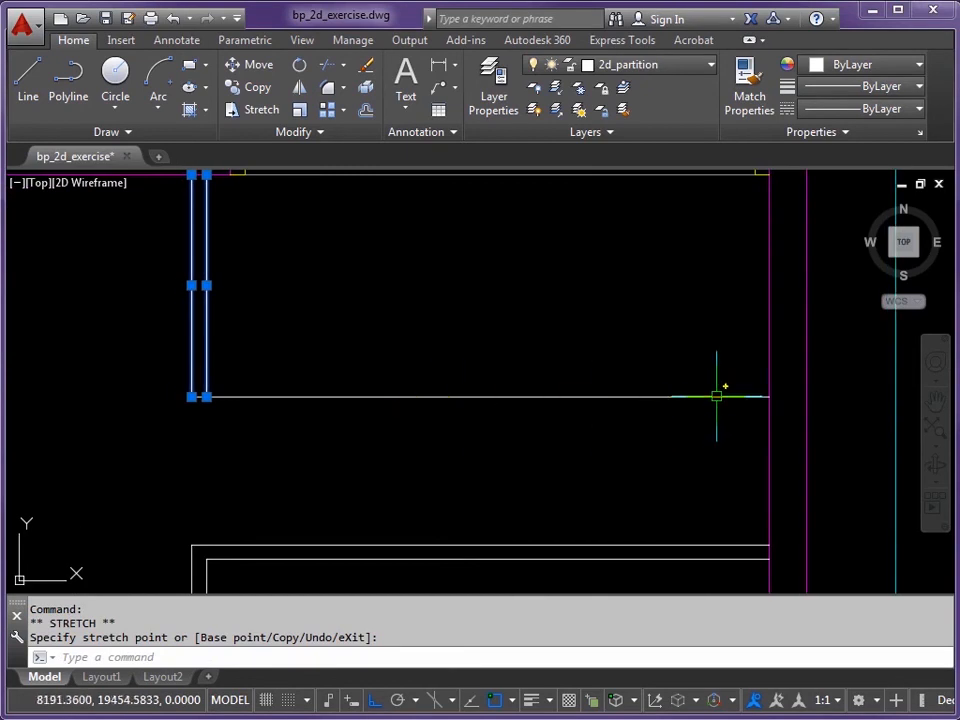
click(765, 397)
click(769, 397)
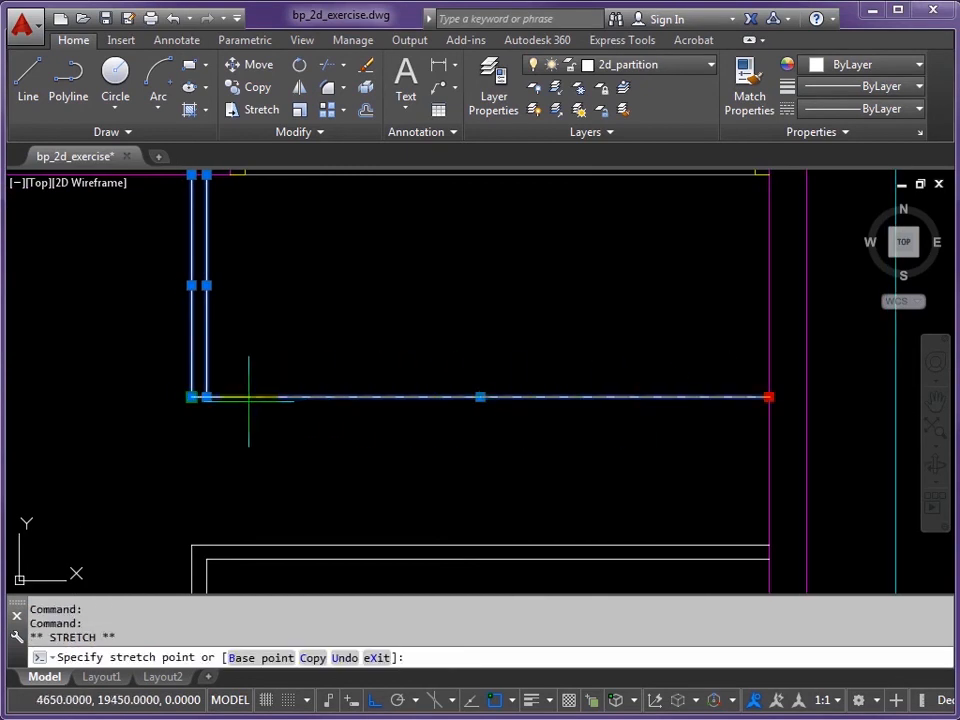
click(206, 397)
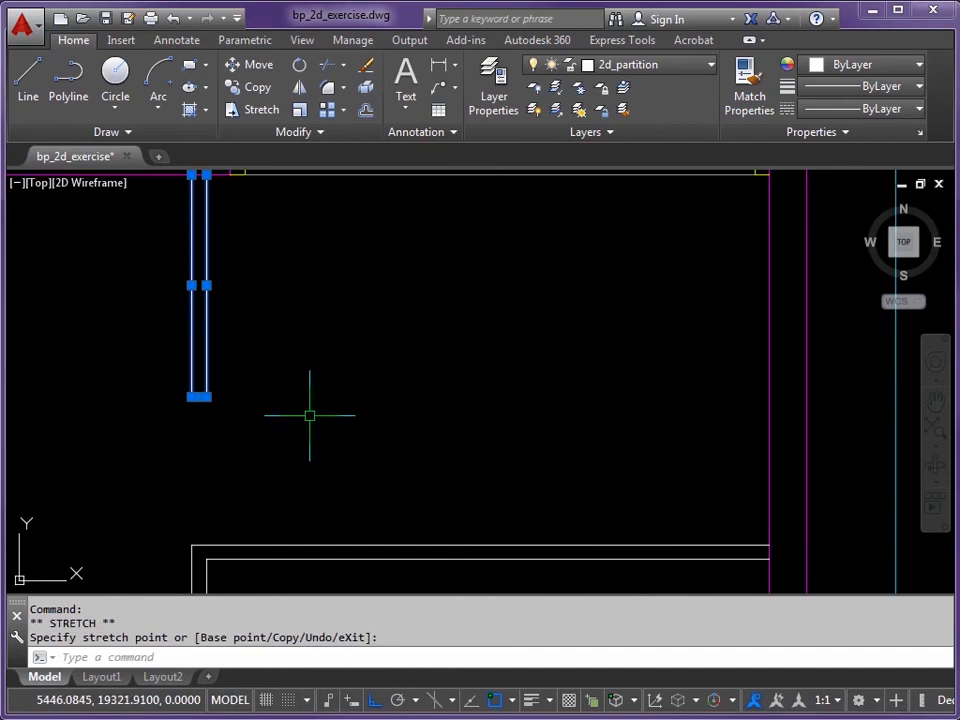
key(Escape)
scroll(312, 416, down, 2)
mouse_move(313, 420)
middle_down()
mouse_move(371, 349)
mouse_move(420, 358)
middle_up()
scroll(371, 349, down, 2)
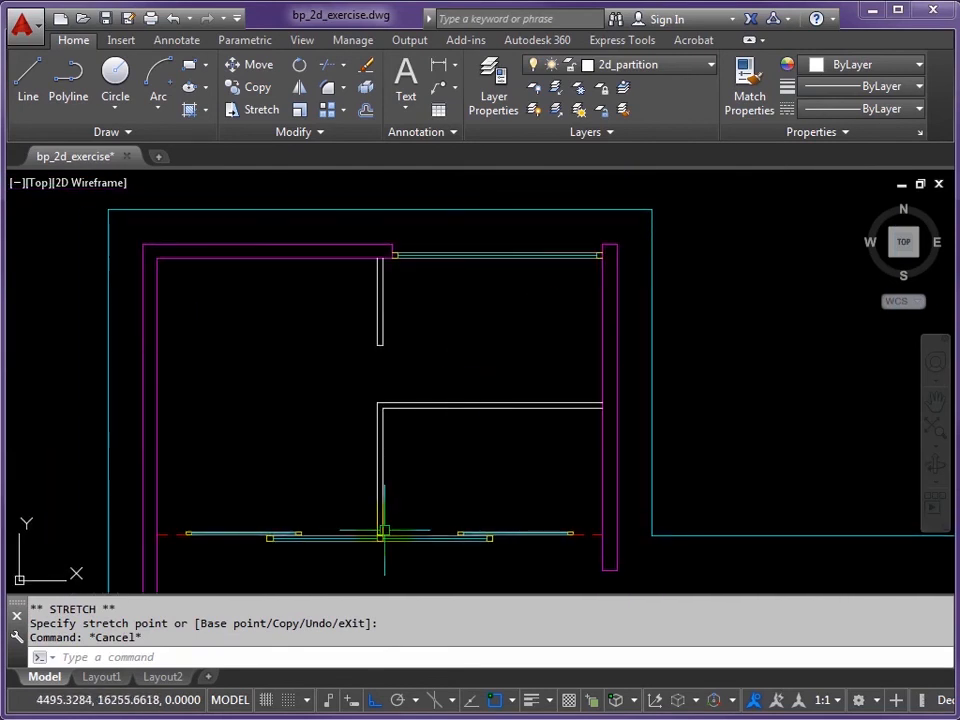
Step: Bring the door opening into view and switch the current layer to 2d_door_frame
middle_drag(390, 360, 397, 358)
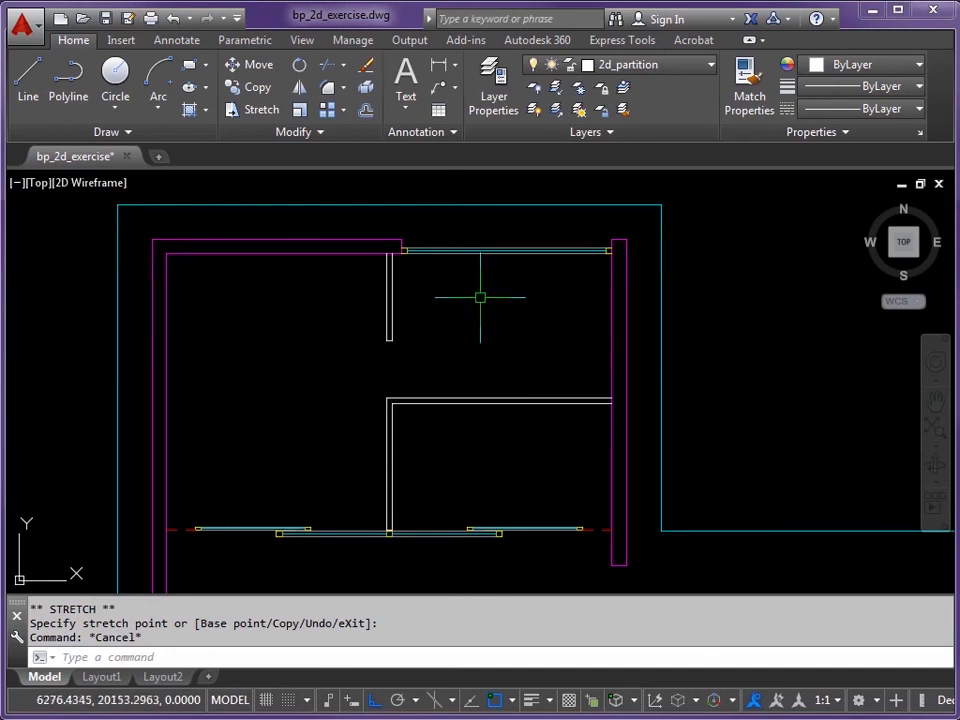
middle_drag(481, 295, 486, 324)
scroll(476, 340, up, 2)
scroll(414, 383, up, 2)
middle_drag(414, 384, 493, 320)
scroll(419, 353, up, 2)
middle_drag(418, 353, 501, 315)
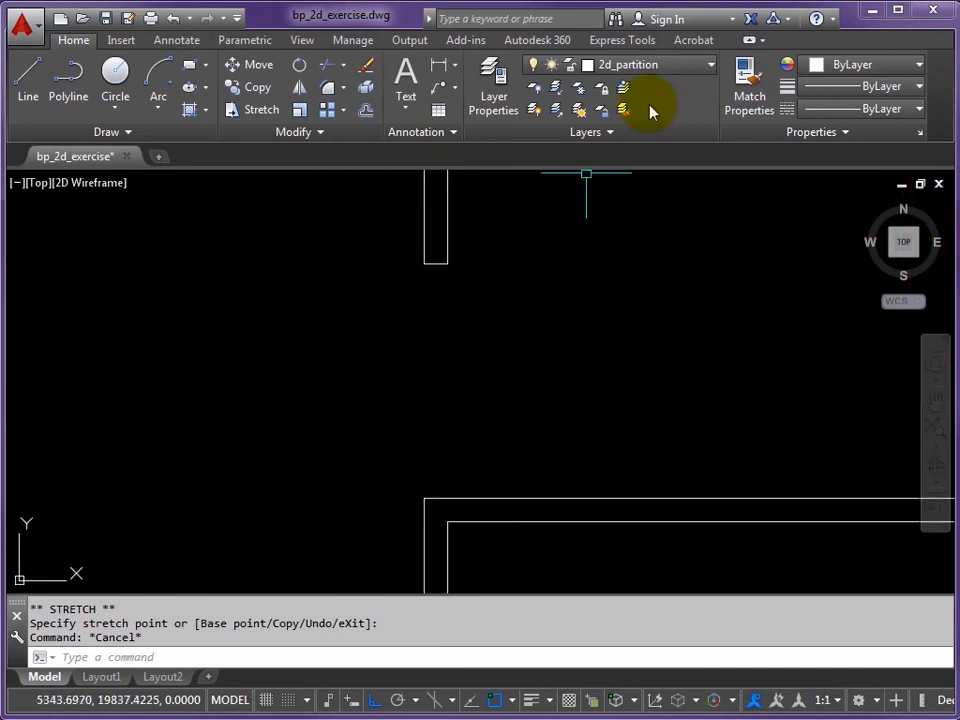
click(711, 67)
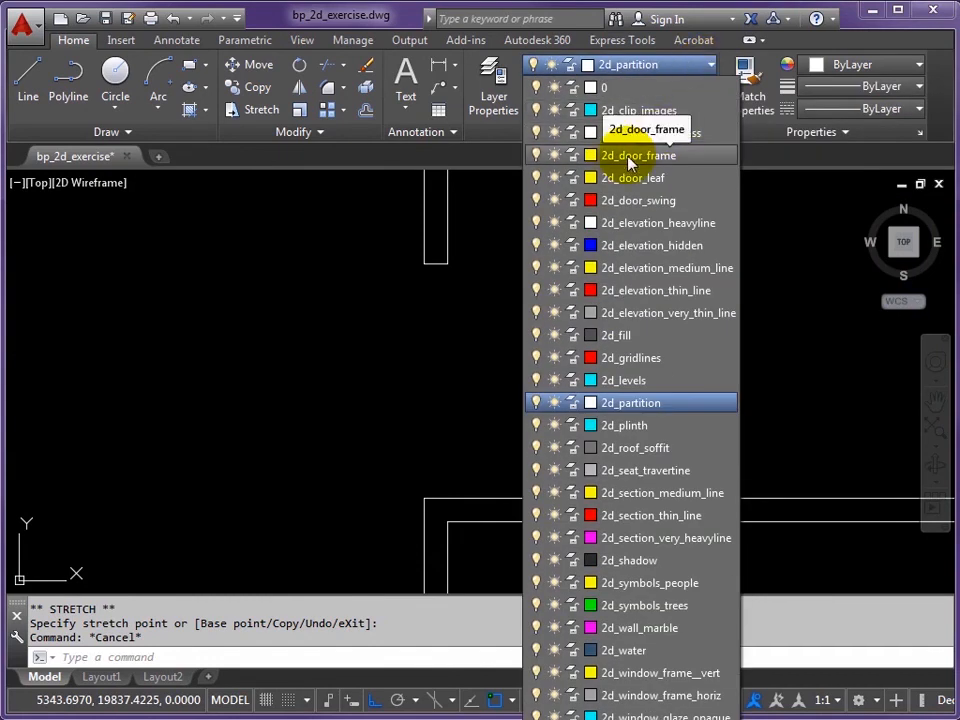
click(630, 158)
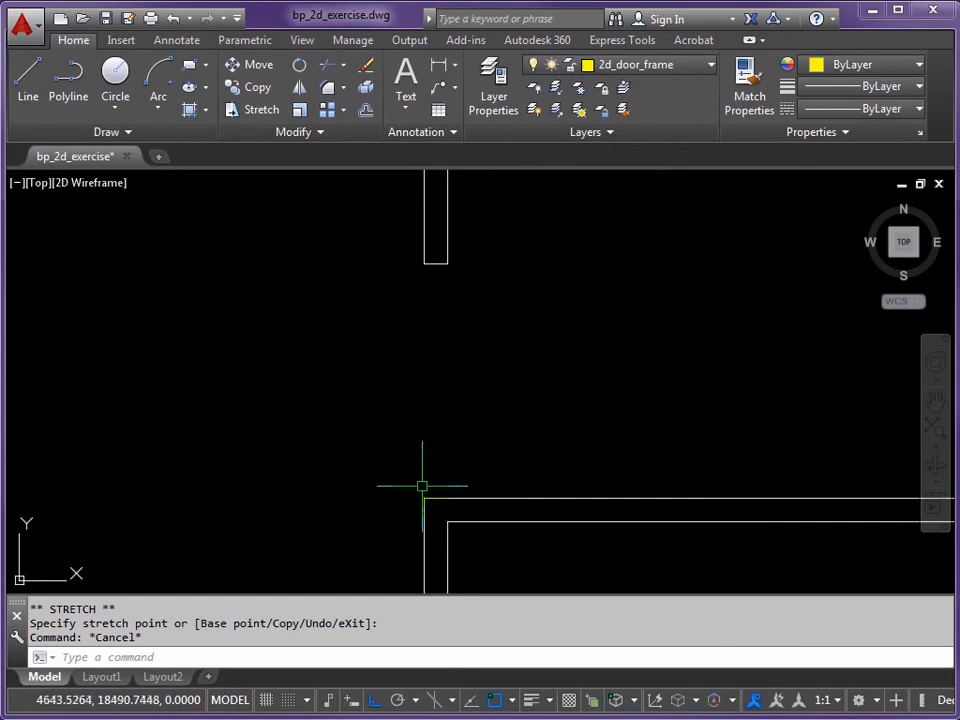
scroll(440, 498, up, 4)
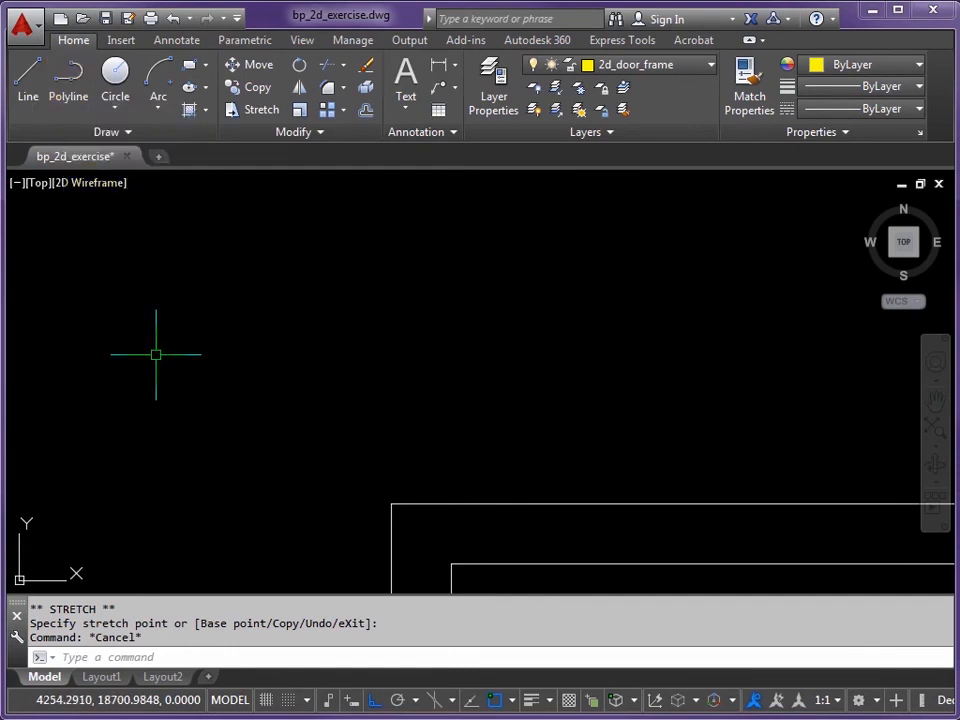
Step: Draw the lower jamb's frame polyline, 50 up and 100 across, back down to the wall
key(Return)
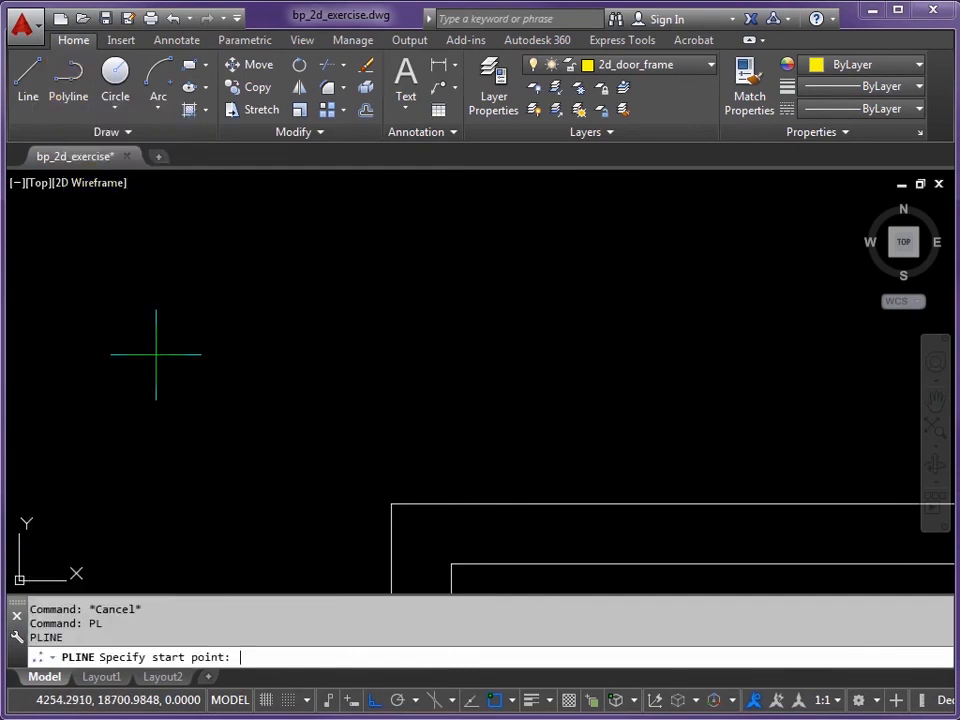
click(391, 504)
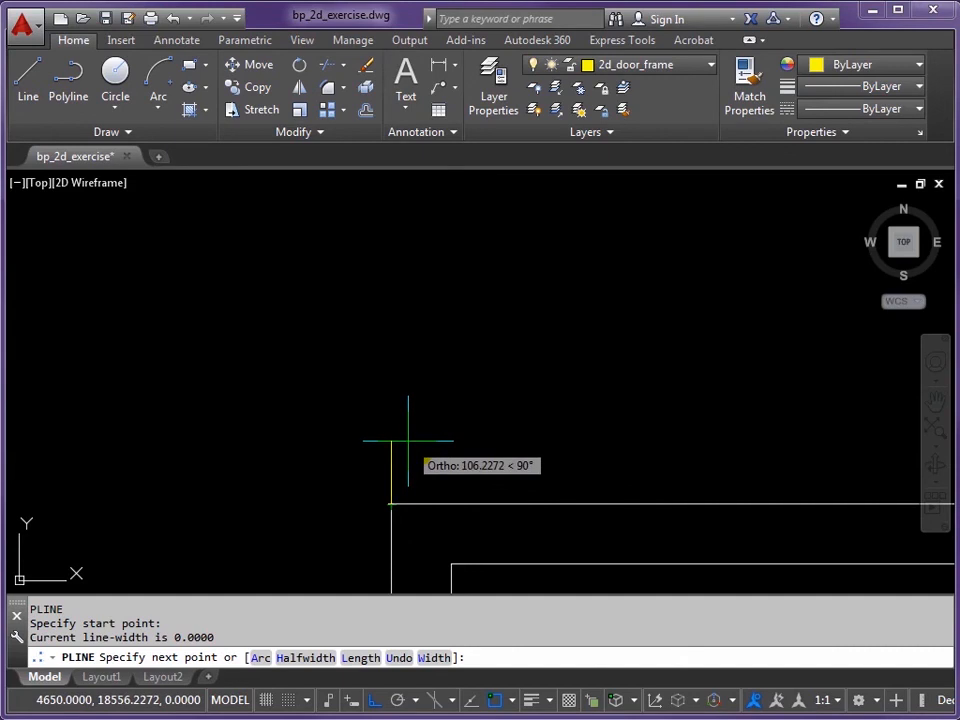
text(50)
key(Return)
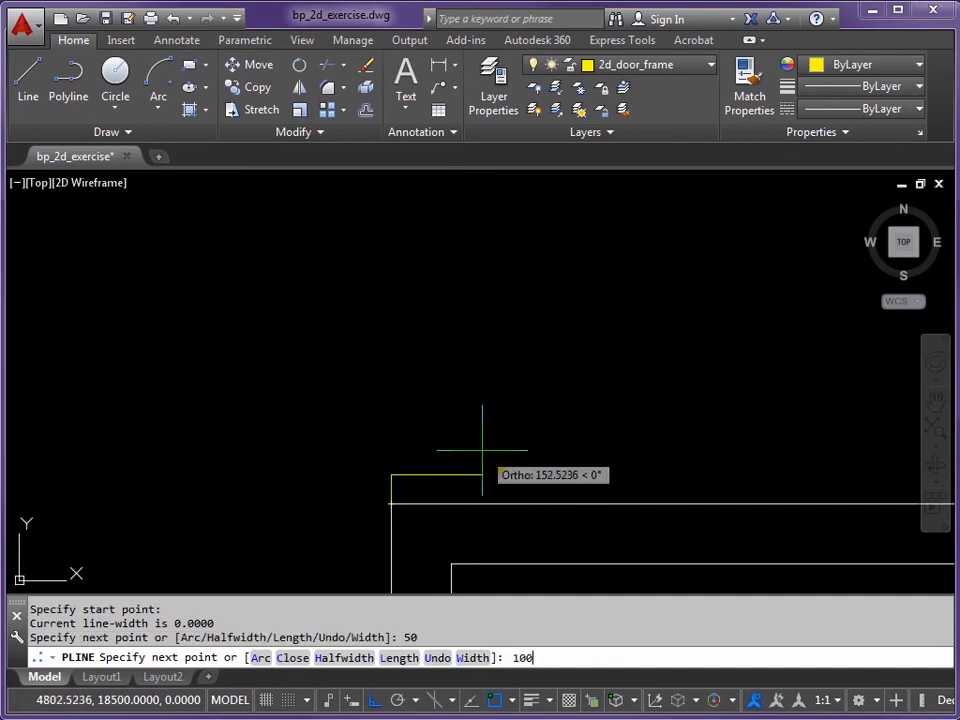
key(Return)
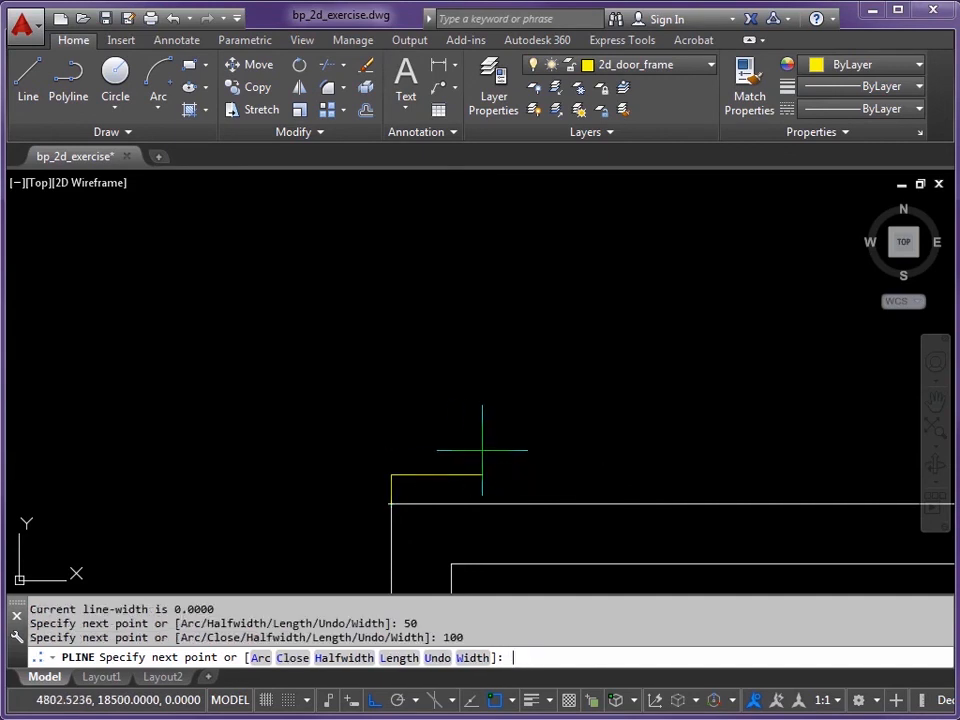
click(451, 504)
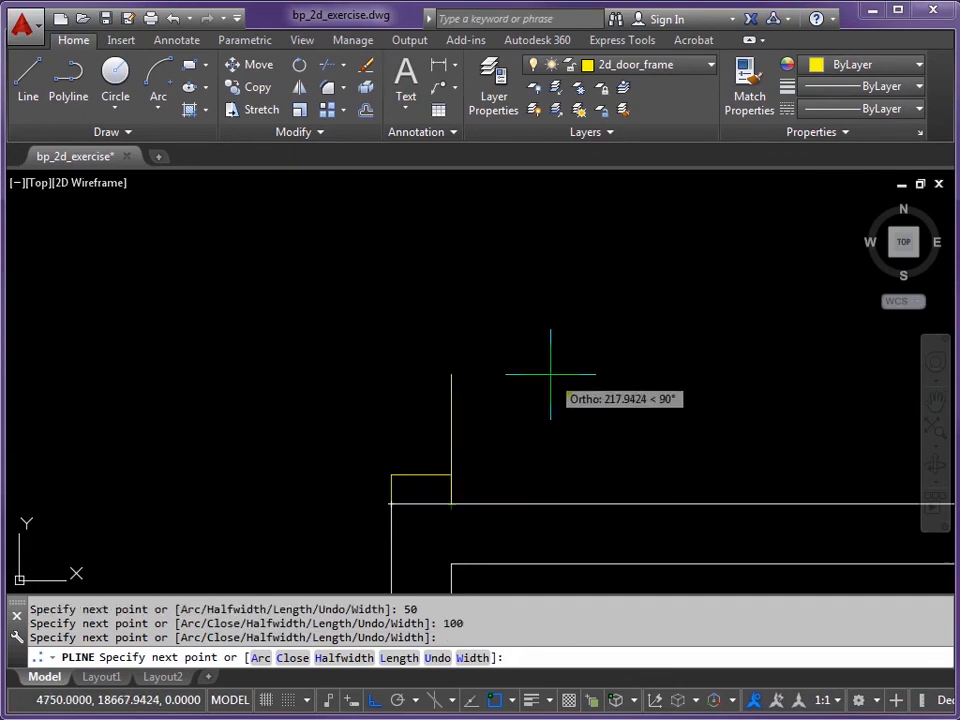
key(Return)
Step: Draw the matching 50 by 100 frame polyline at the upper partition end
scroll(527, 321, down, 2)
middle_drag(527, 321, 466, 510)
scroll(411, 308, up, 4)
middle_drag(411, 308, 479, 358)
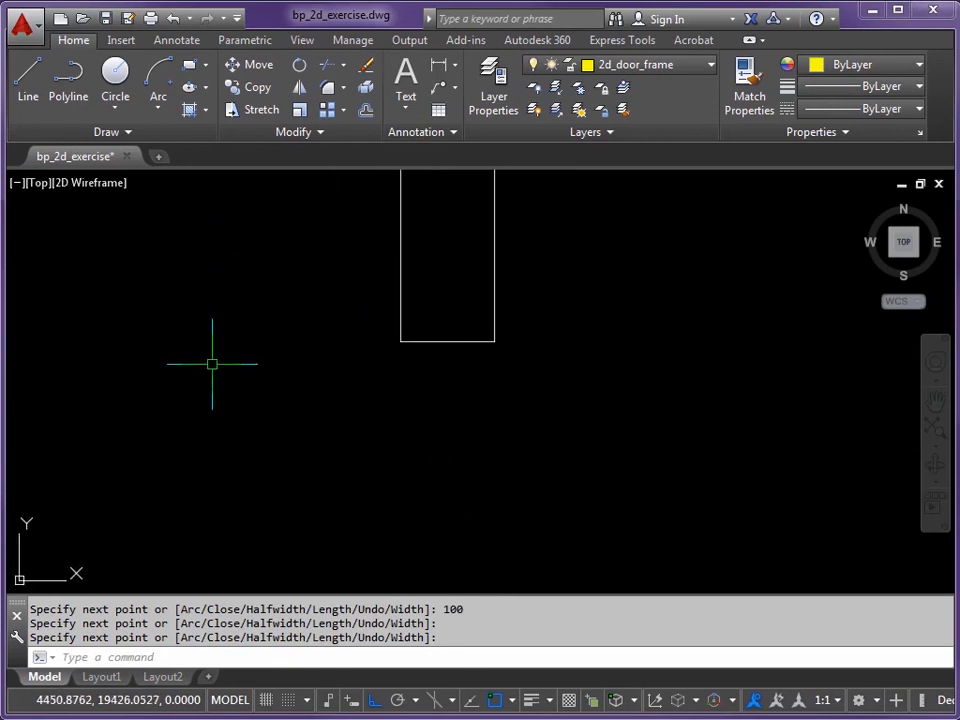
click(398, 344)
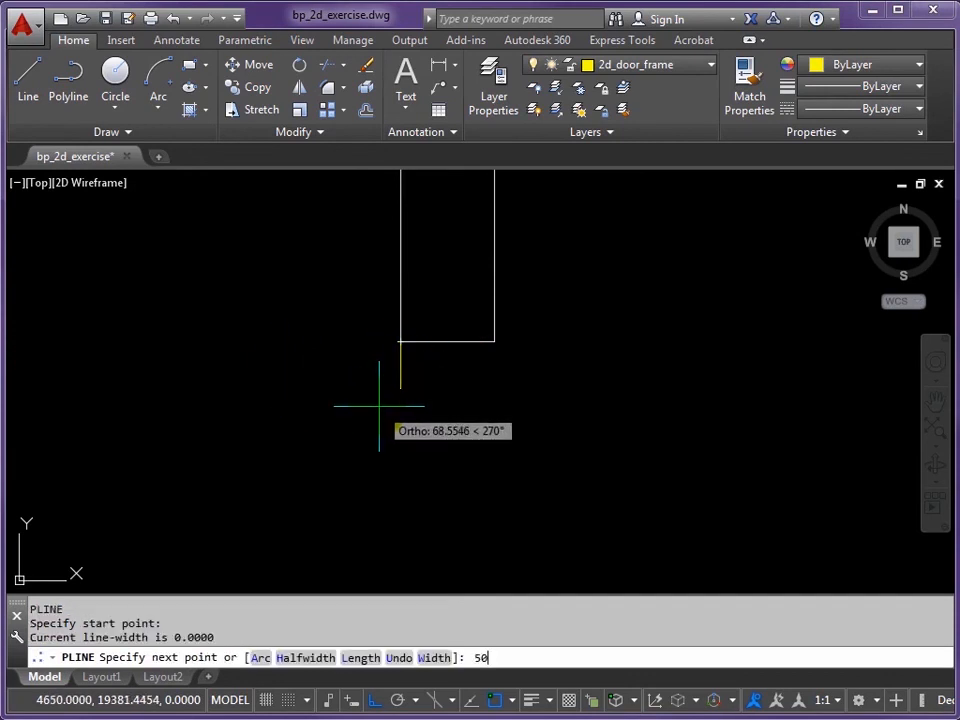
text(50)
key(Return)
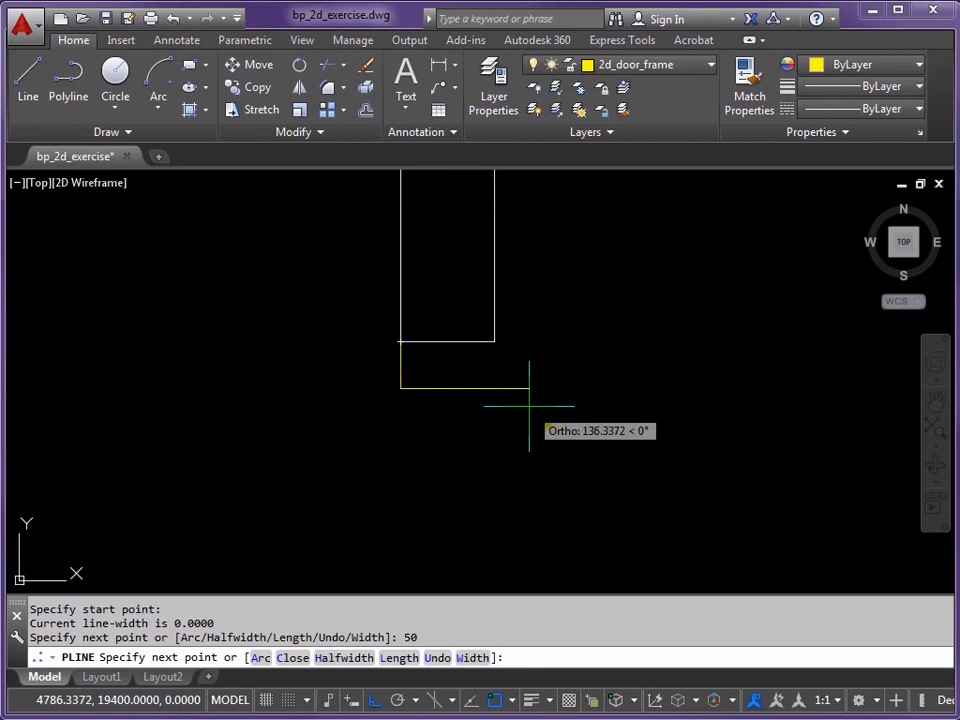
text(100)
key(Return)
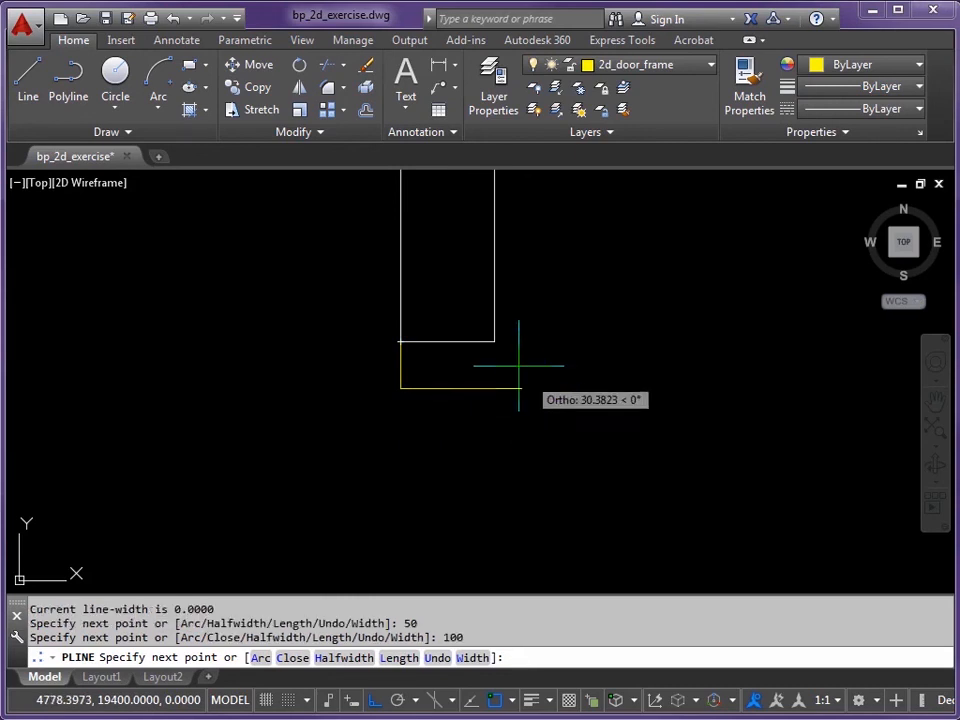
click(492, 342)
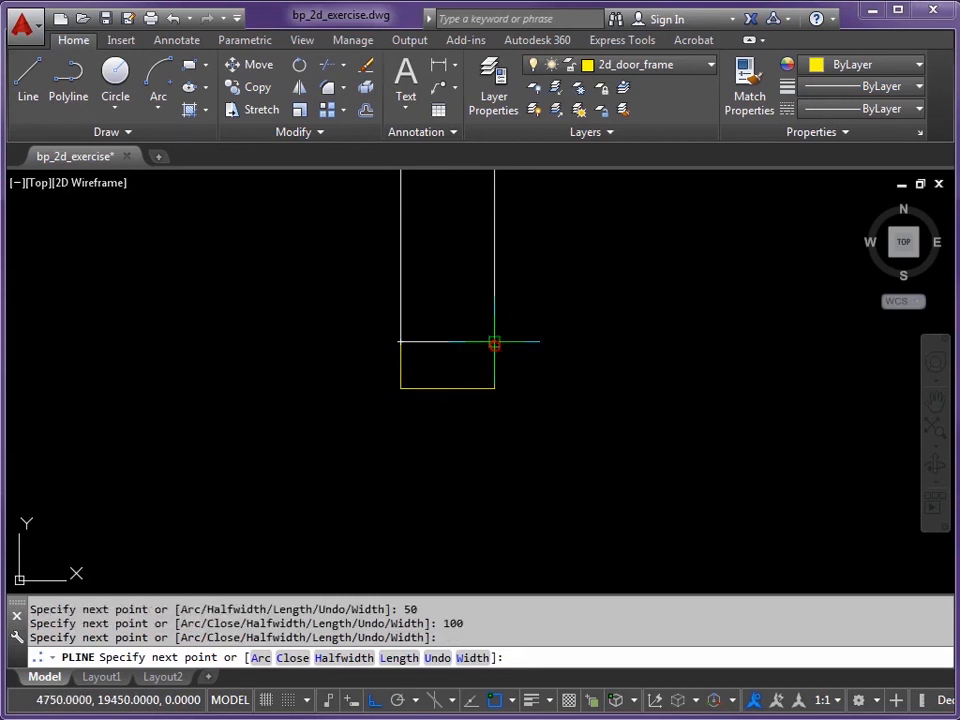
key(Return)
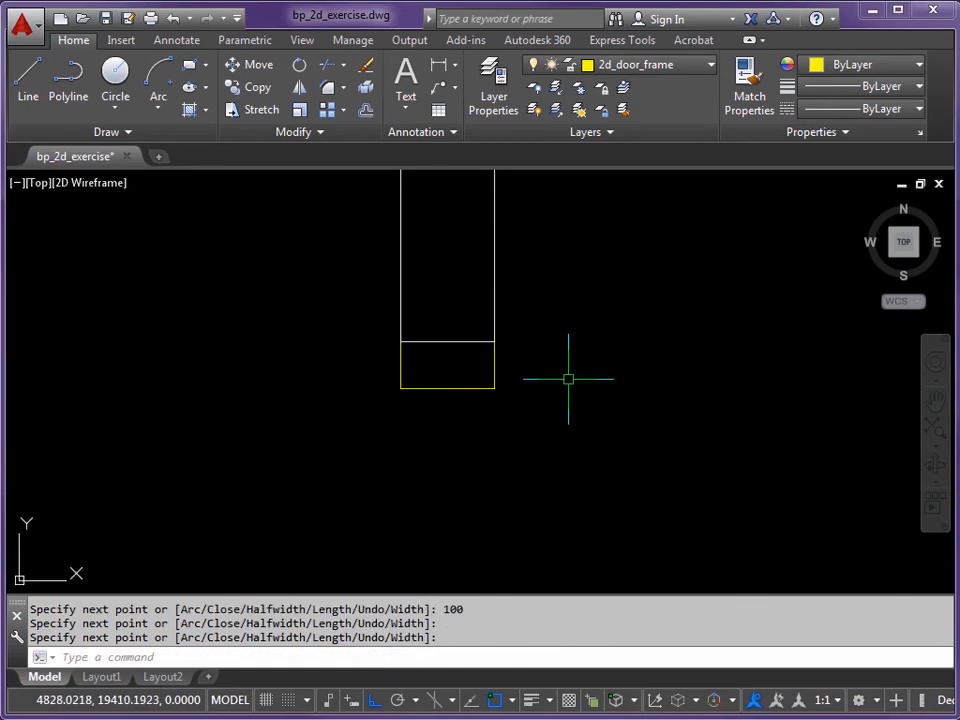
scroll(630, 370, down, 4)
middle_drag(611, 444, 512, 327)
scroll(512, 327, down, 3)
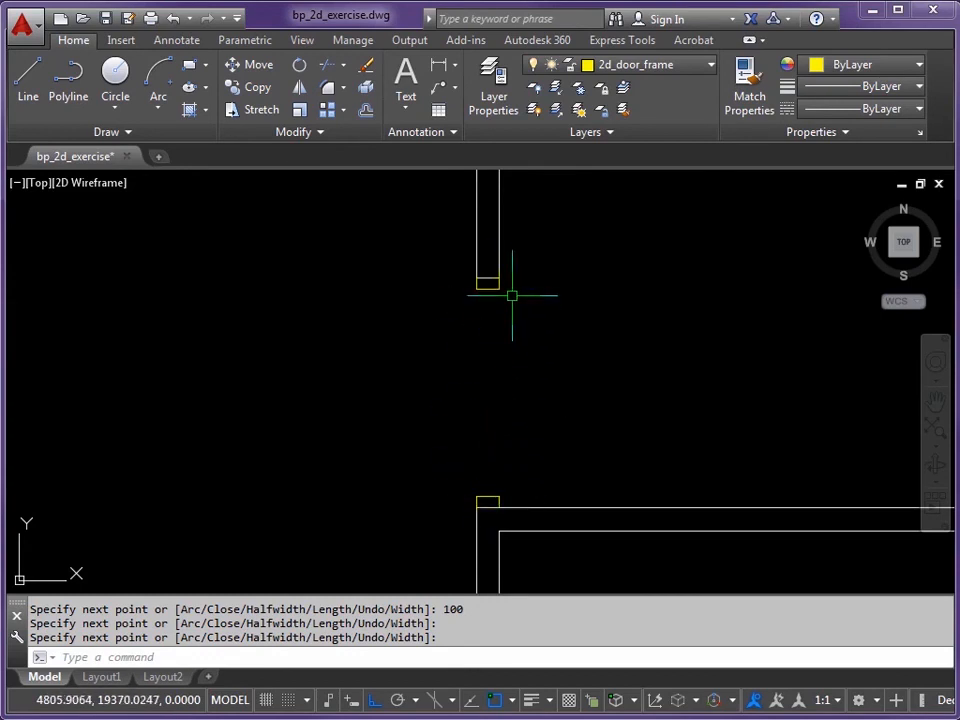
mouse_move(493, 411)
middle_down()
mouse_move(465, 431)
mouse_move(466, 398)
middle_up()
scroll(467, 426, up, 2)
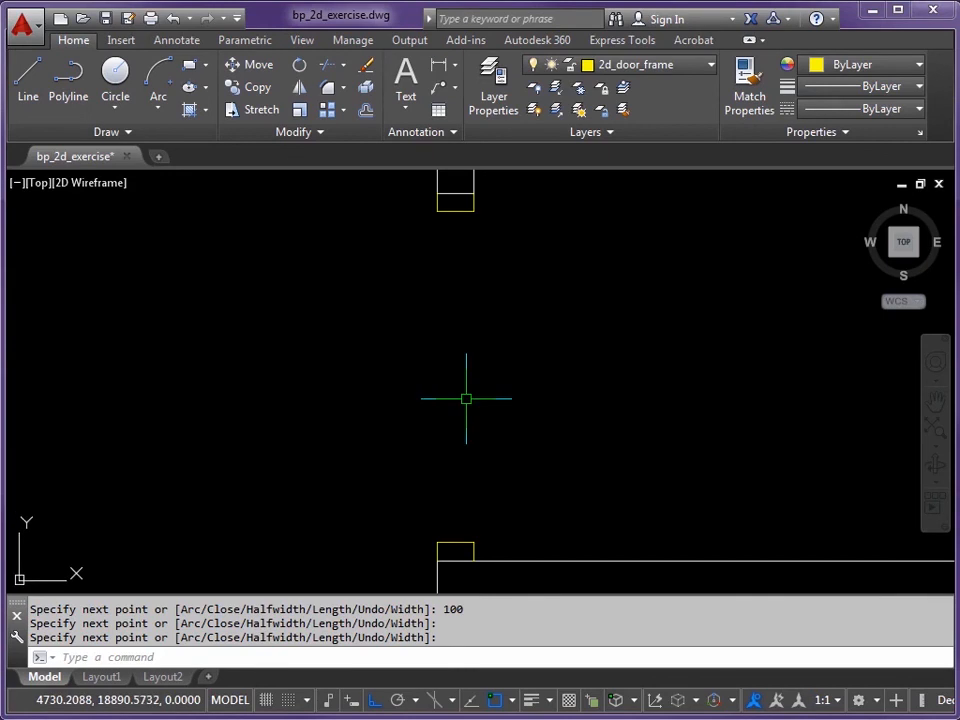
Step: Draw a narrow door-leaf rectangle from the lower jamb endpoint to the upper jamb midpoint
text(RE)
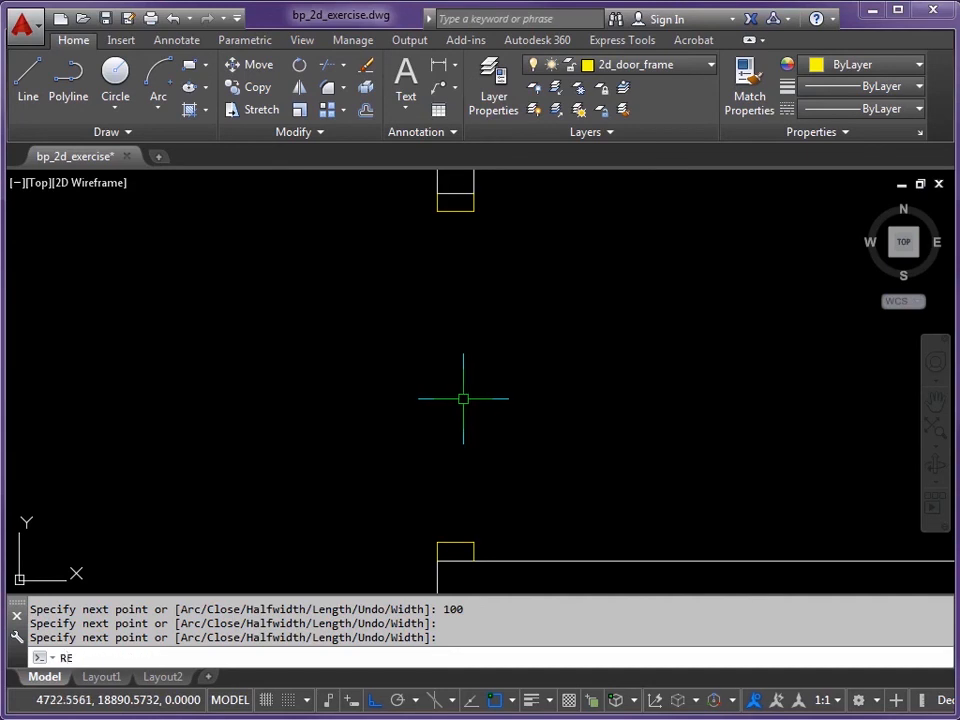
text(C)
key(Return)
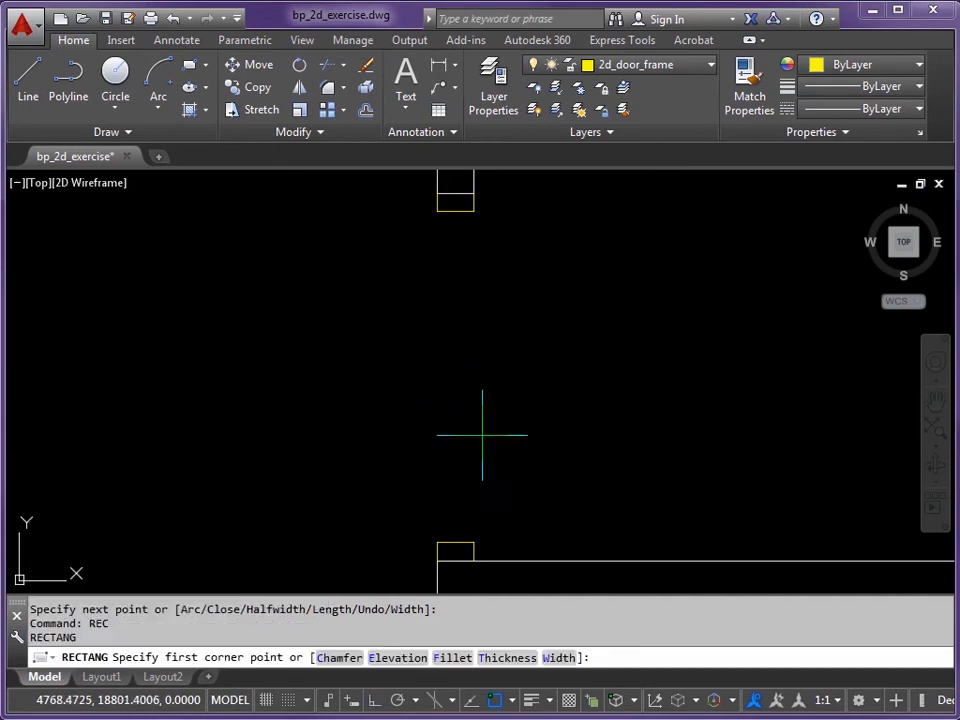
scroll(482, 549, up, 3)
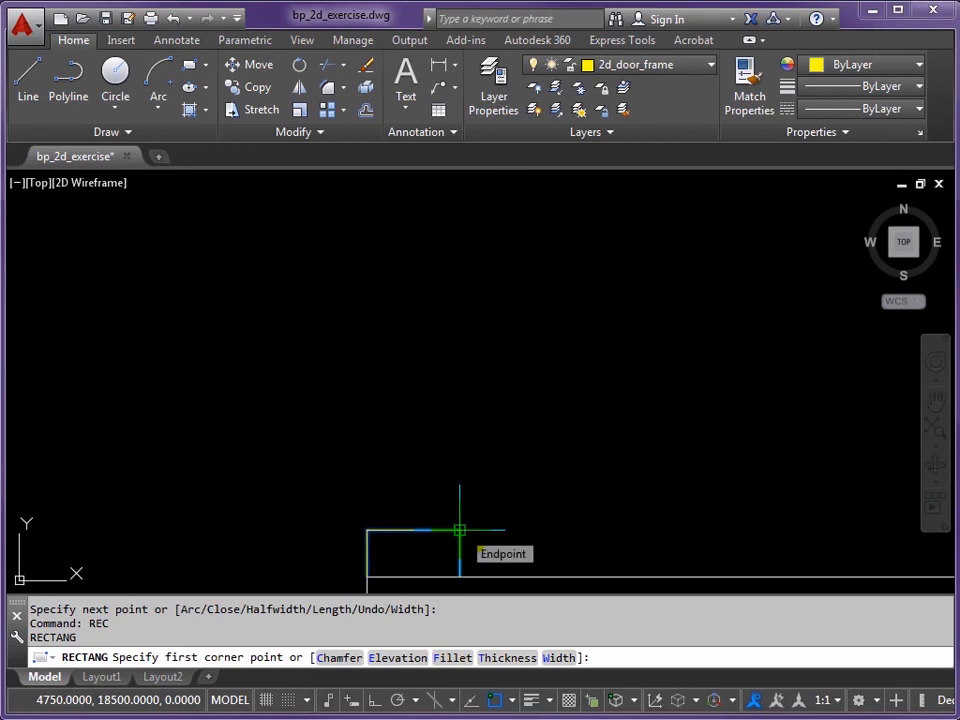
click(460, 530)
scroll(452, 350, down, 2)
middle_drag(452, 290, 394, 439)
scroll(394, 437, down, 2)
middle_drag(398, 354, 357, 465)
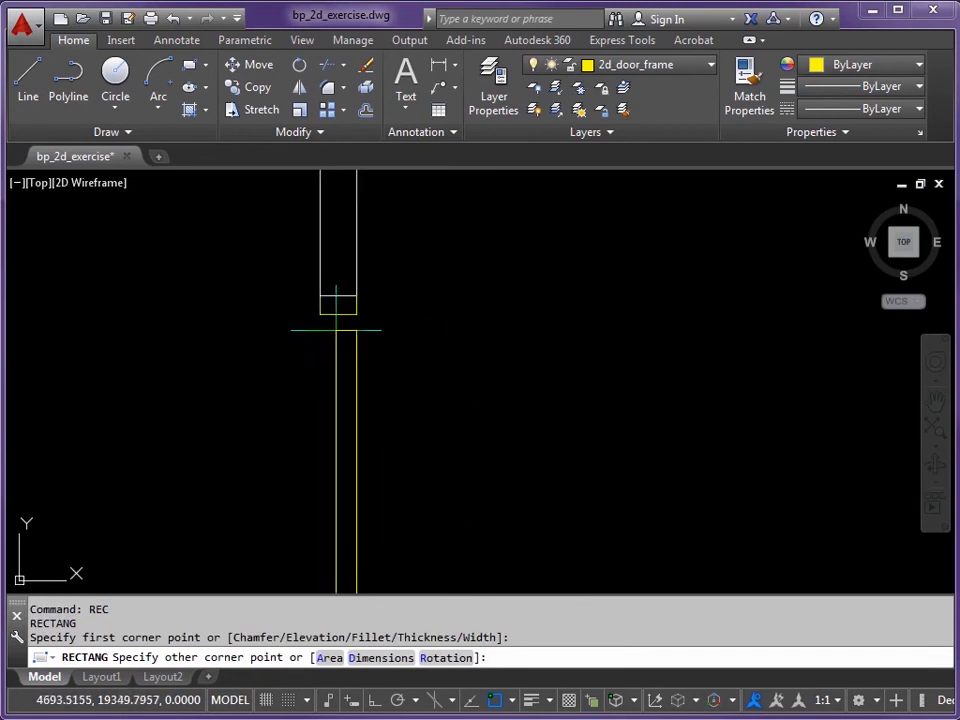
click(338, 314)
scroll(430, 386, down, 2)
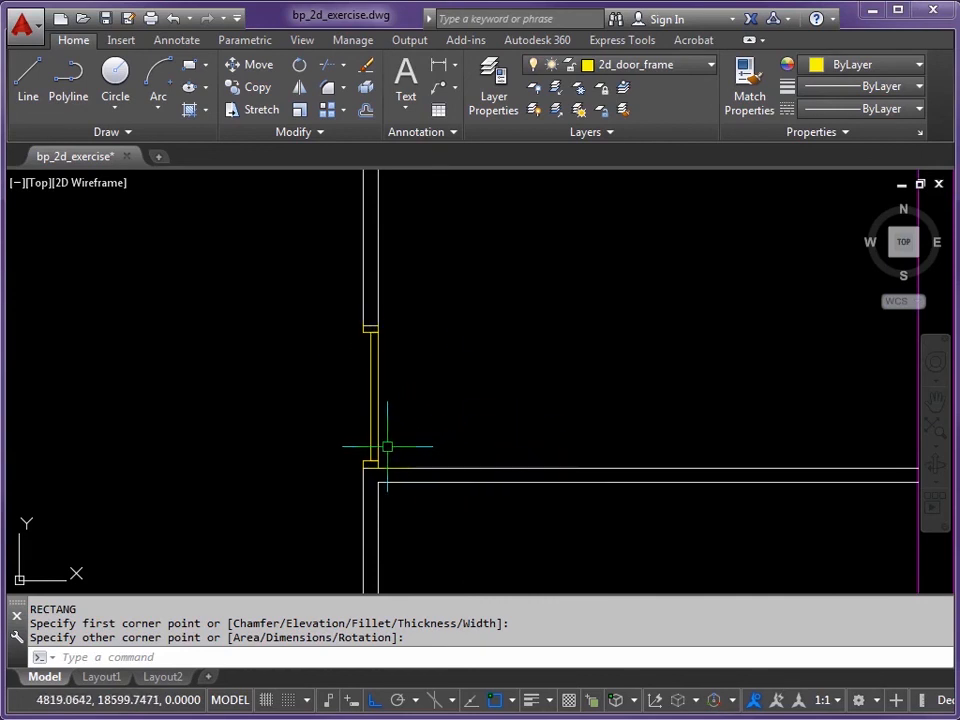
key(Return)
Step: Rotate the door-leaf rectangle -90° about its bottom corner so it lies along the lower wall
scroll(388, 452, up, 2)
middle_drag(375, 429, 420, 439)
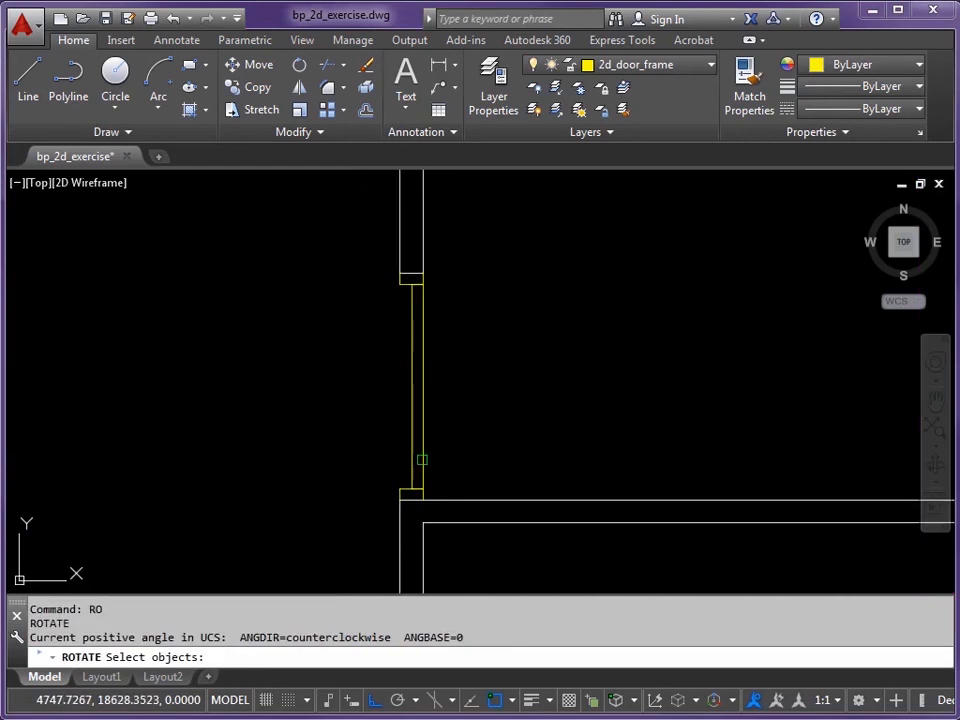
click(422, 458)
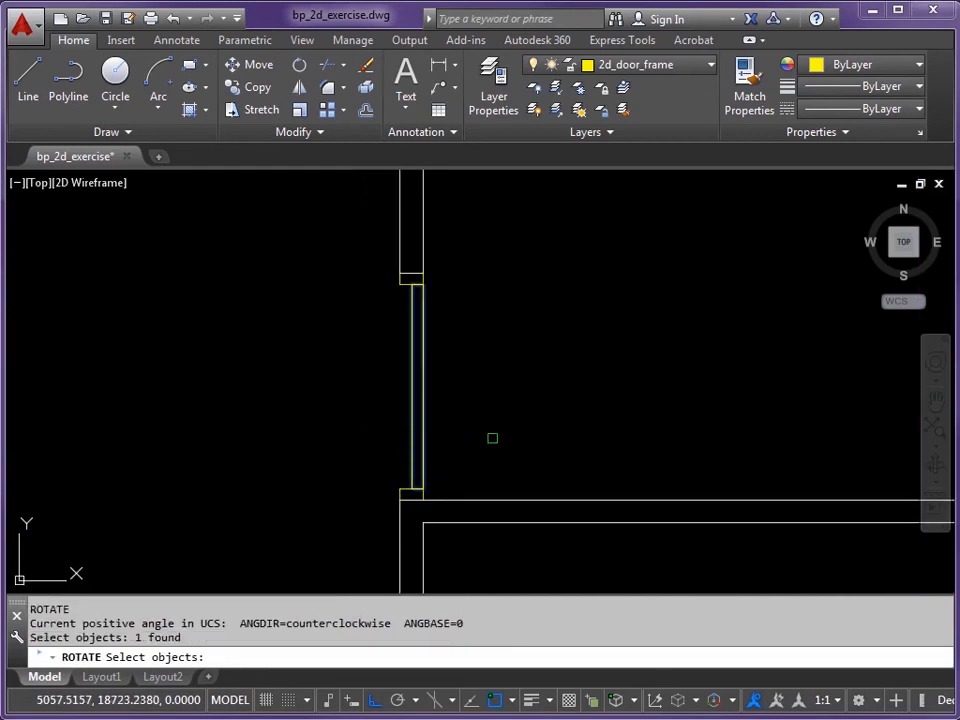
key(Return)
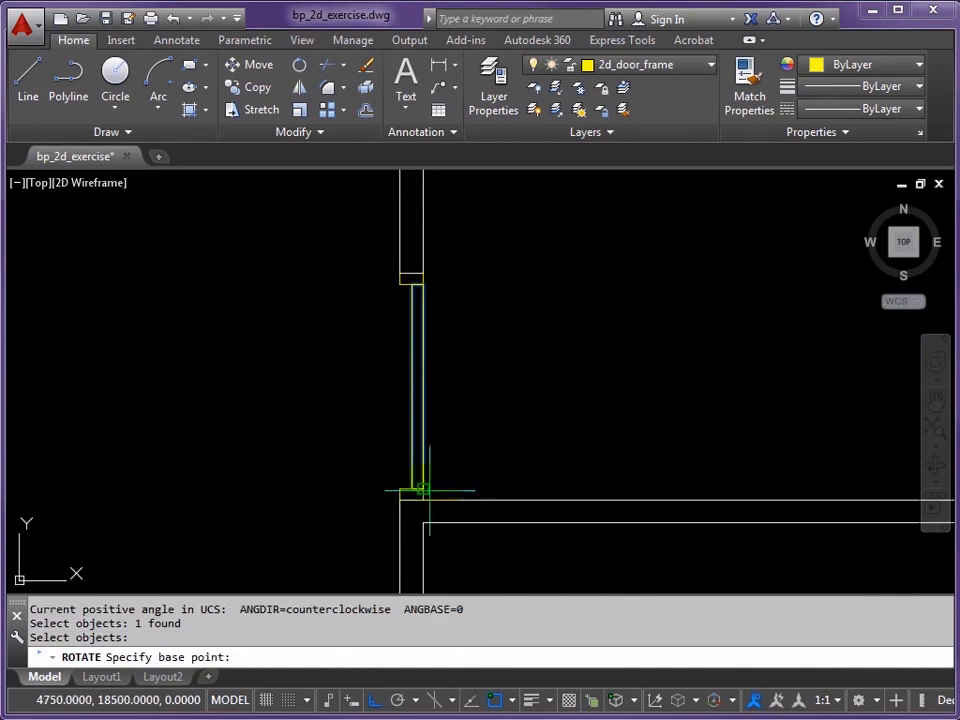
scroll(428, 489, up, 2)
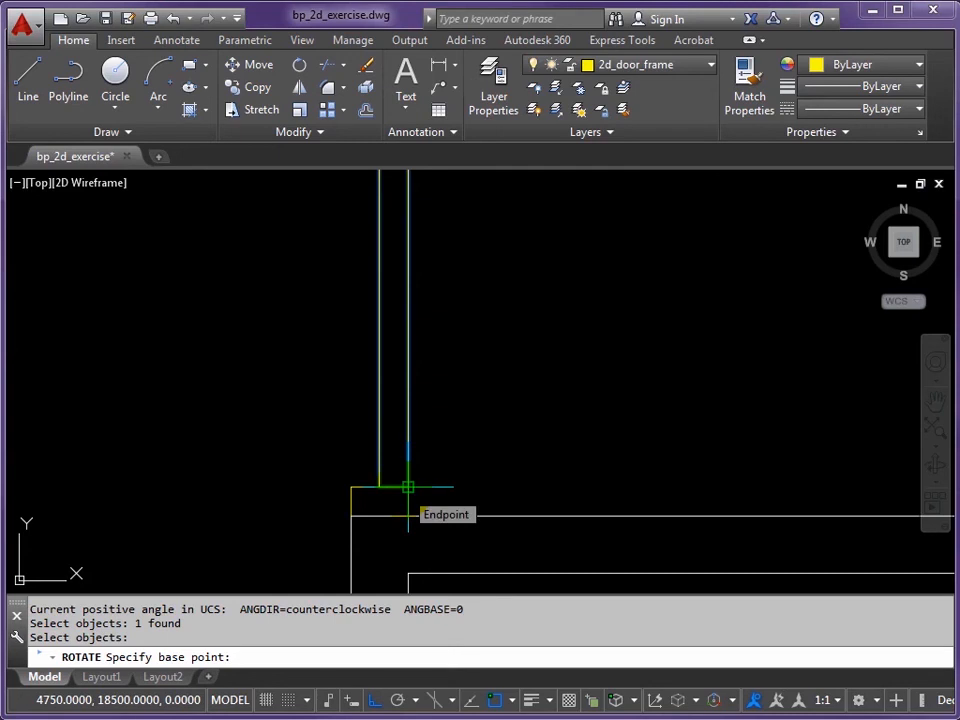
click(407, 487)
scroll(561, 426, down, 3)
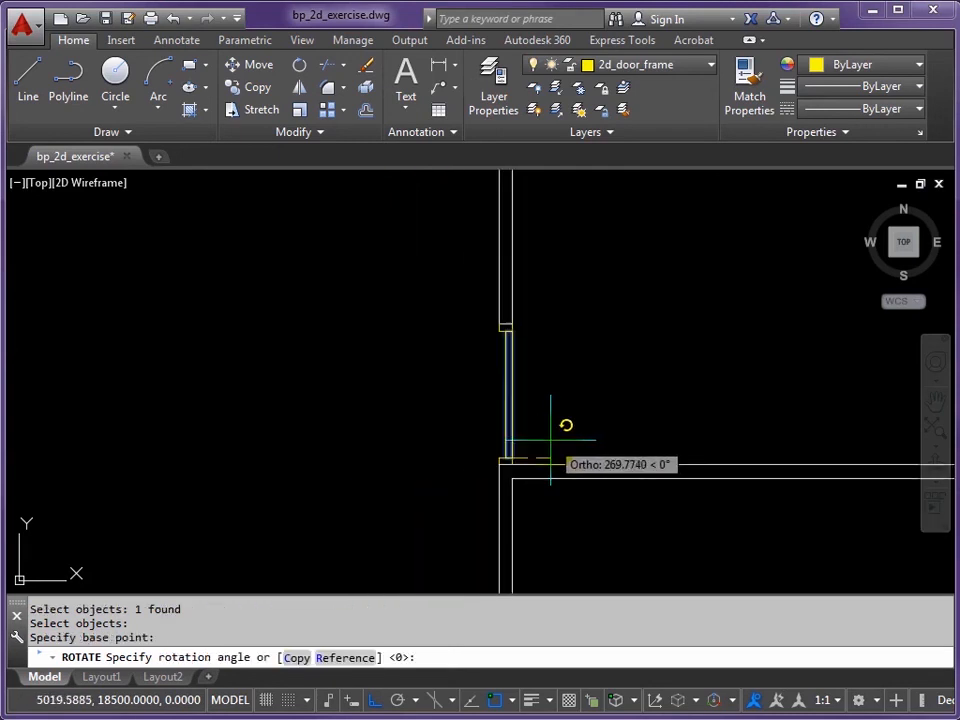
middle_drag(561, 426, 476, 460)
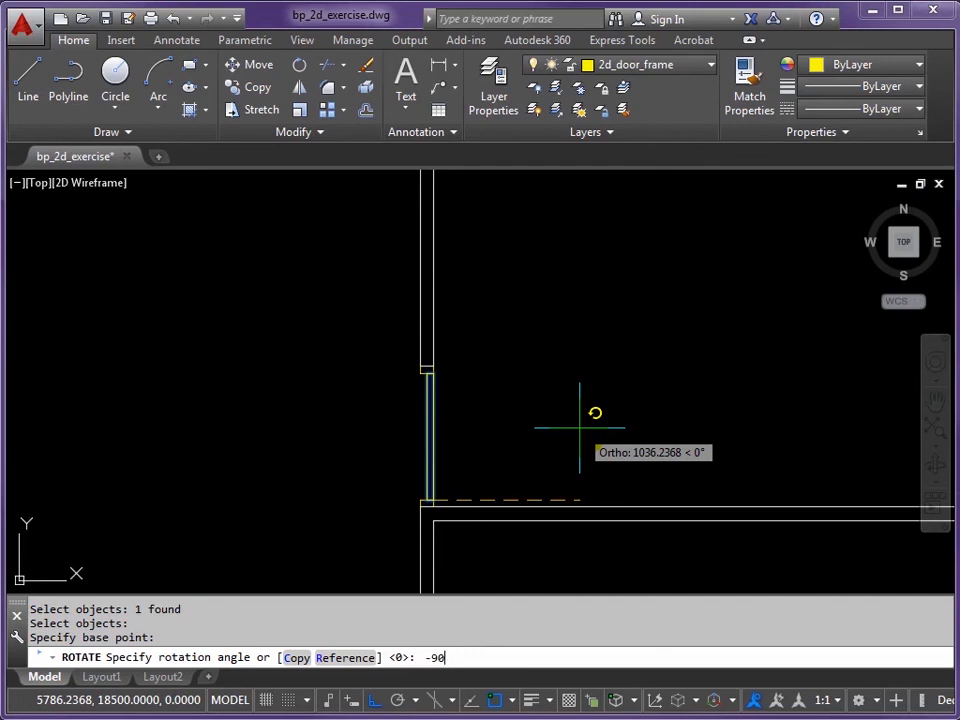
key(Return)
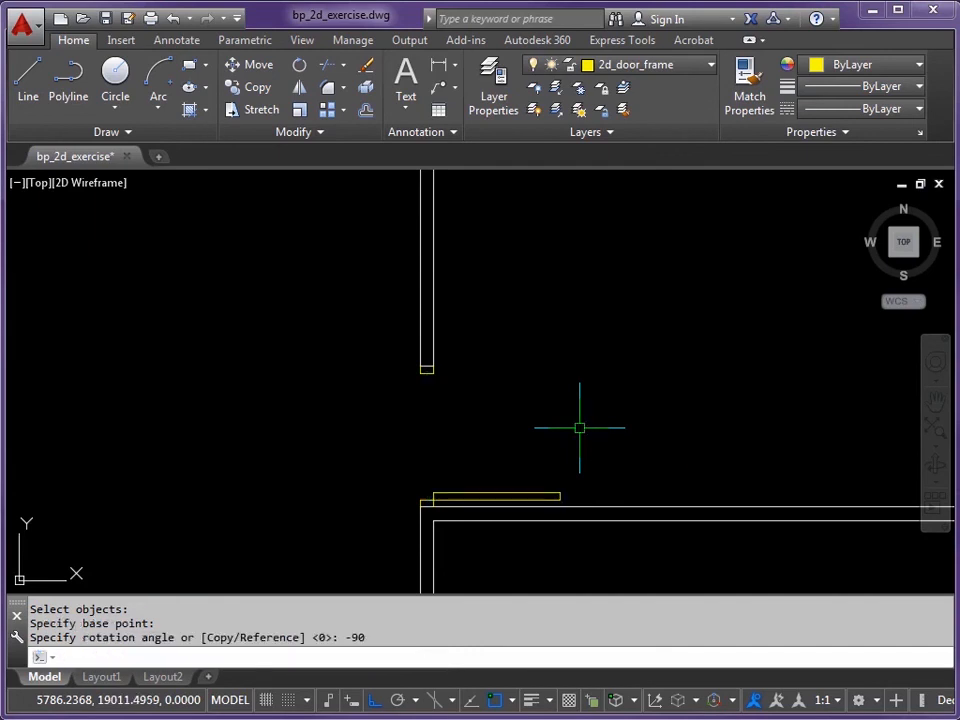
scroll(515, 462, up, 4)
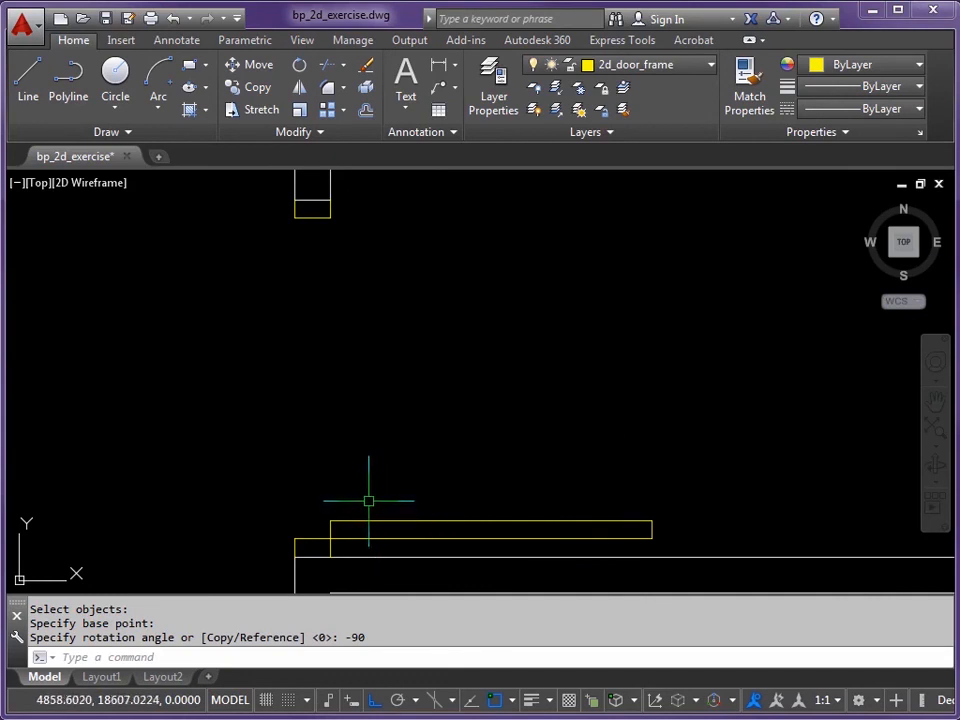
middle_drag(366, 488, 378, 497)
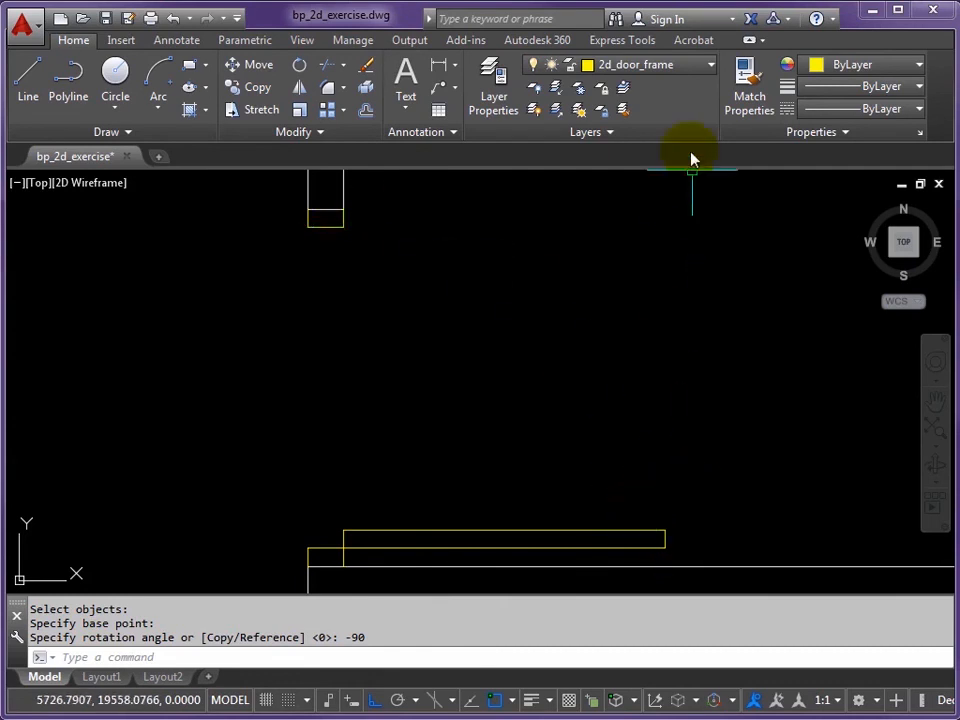
Step: Make 2d_door_swing the current layer and move the door-leaf rectangle onto 2d_door_leaf
click(710, 67)
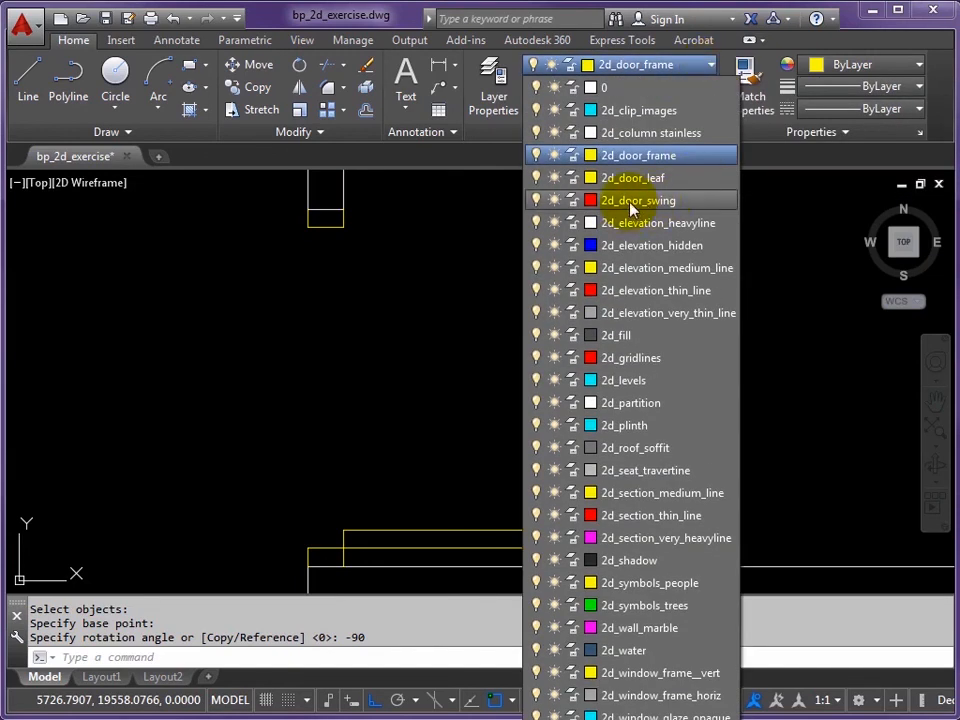
click(630, 202)
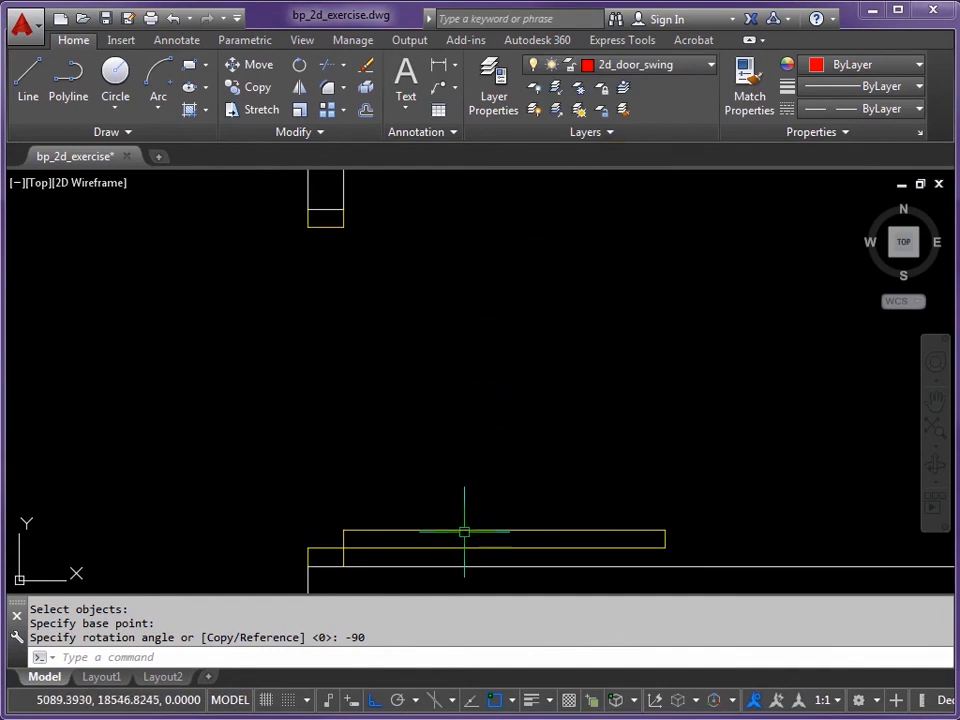
mouse_move(464, 529)
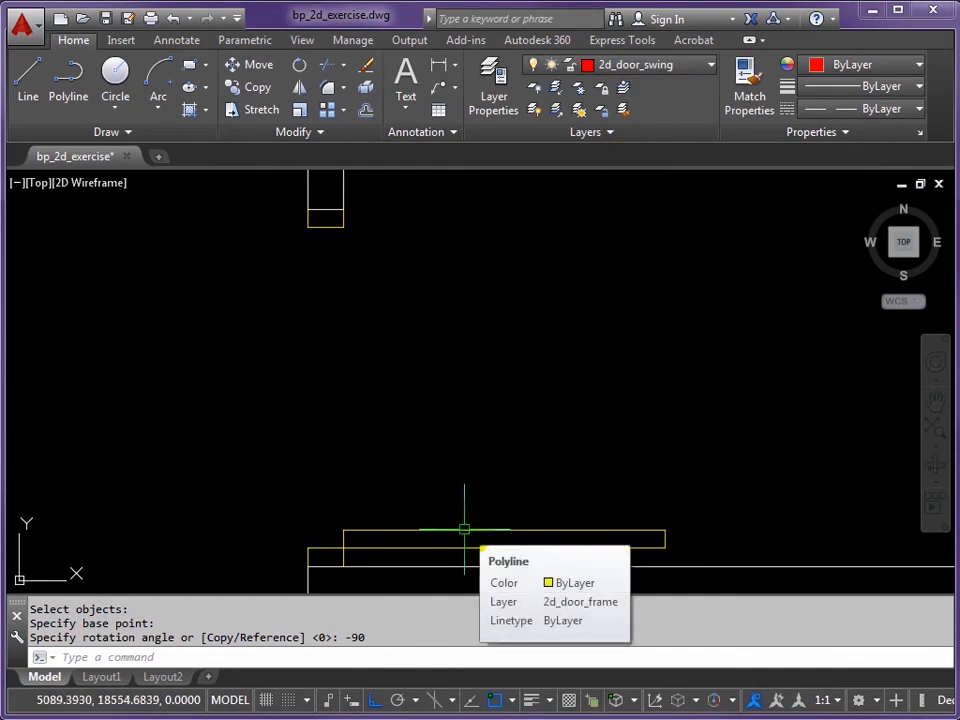
click(503, 531)
mouse_move(504, 535)
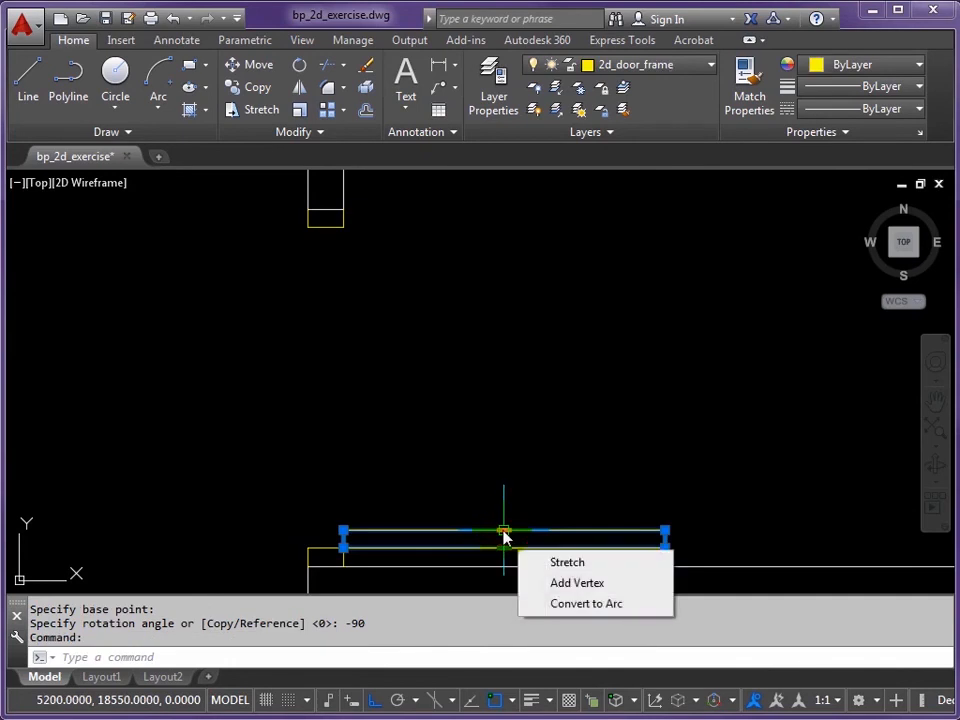
click(709, 65)
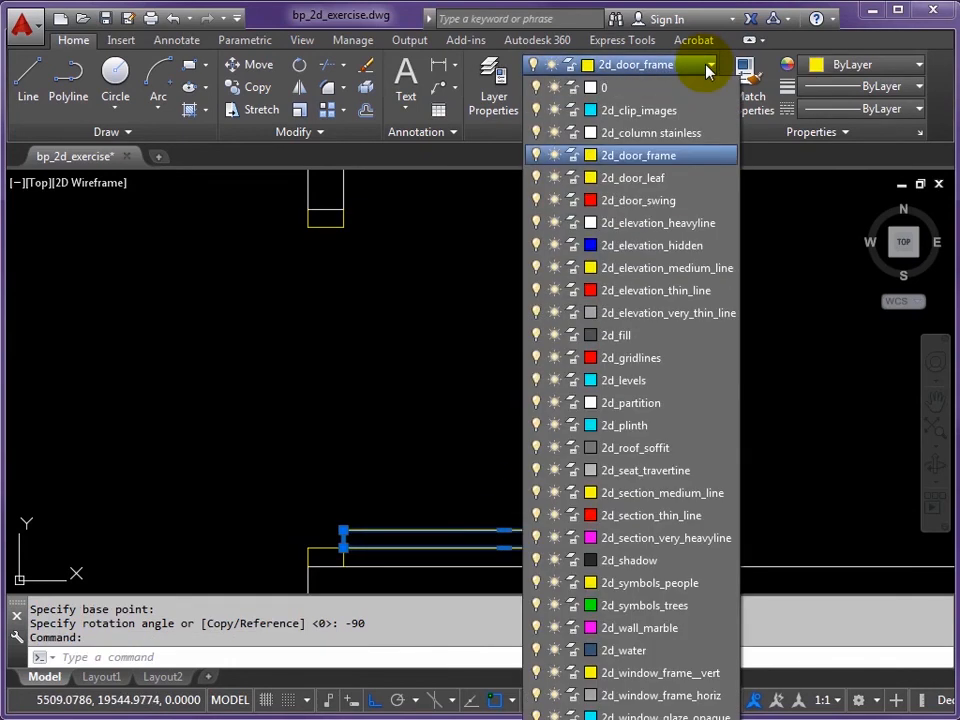
click(634, 181)
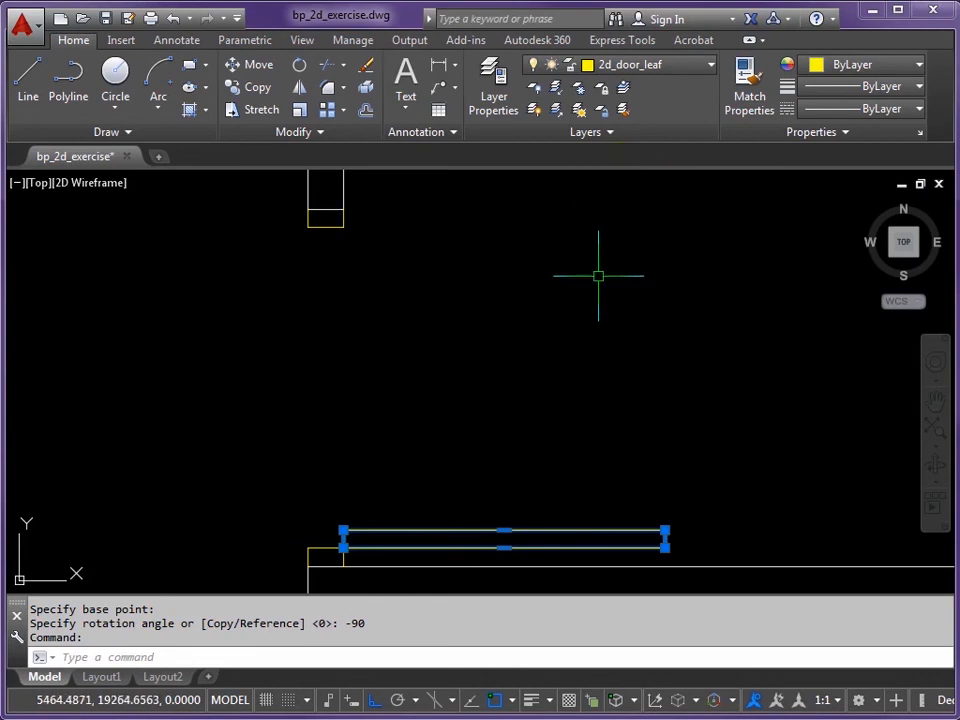
key(Escape)
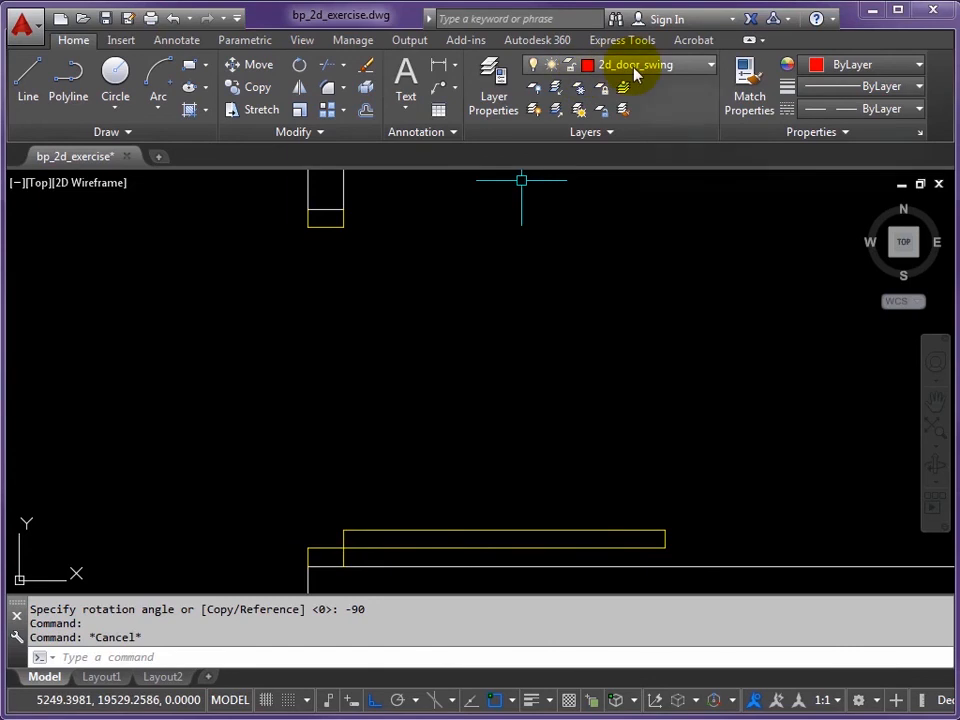
click(547, 530)
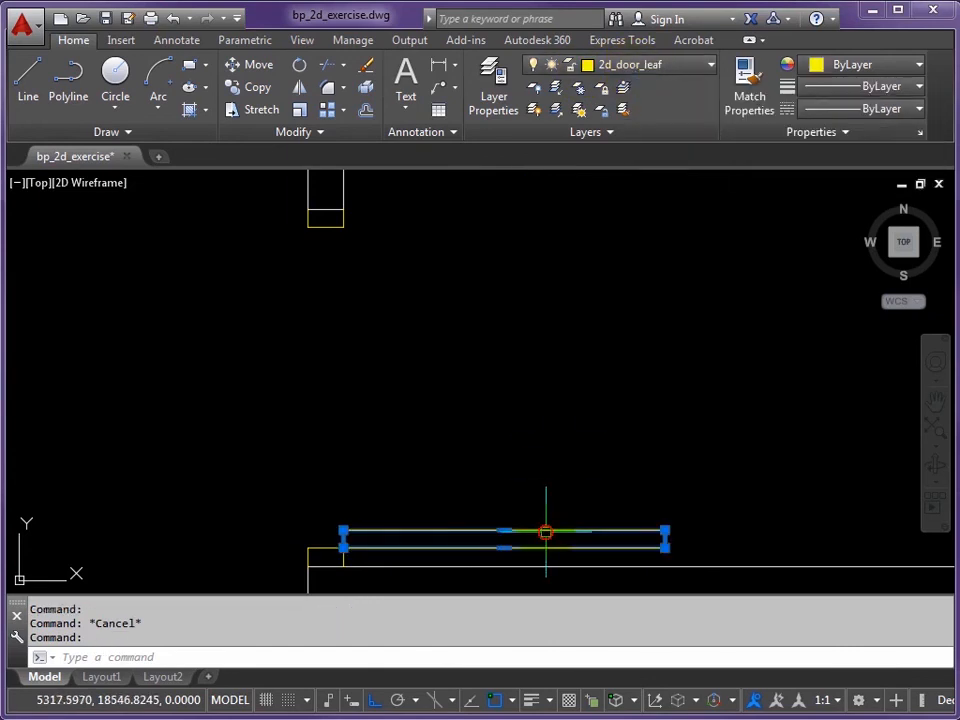
key(Escape)
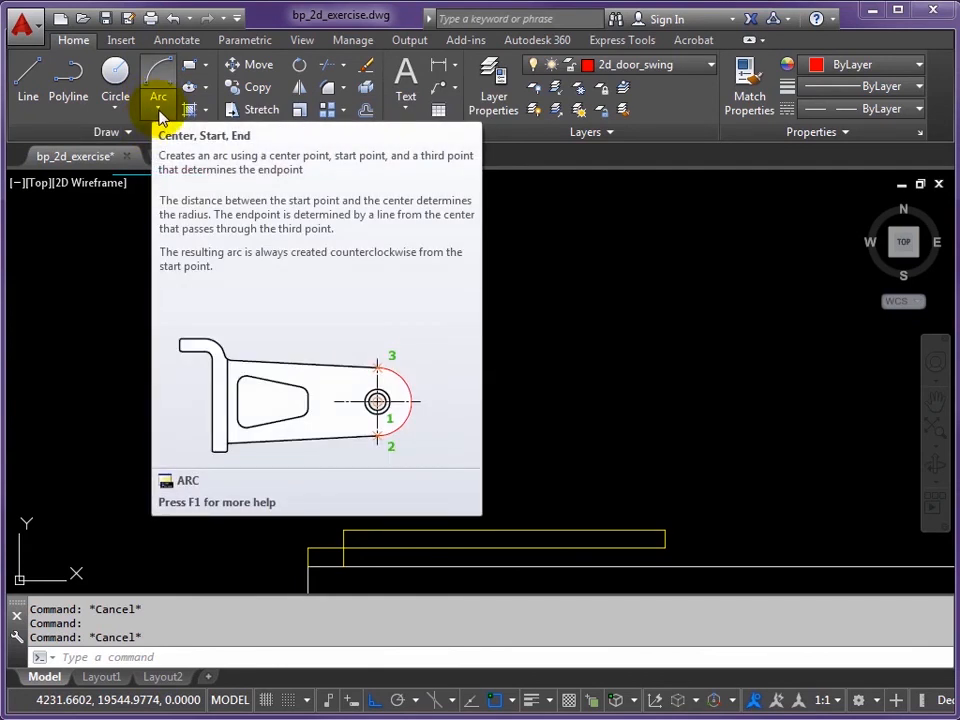
Step: Draw a Center-Start-End swing arc from the hinge, through the leaf end, to the upper jamb corner
click(160, 117)
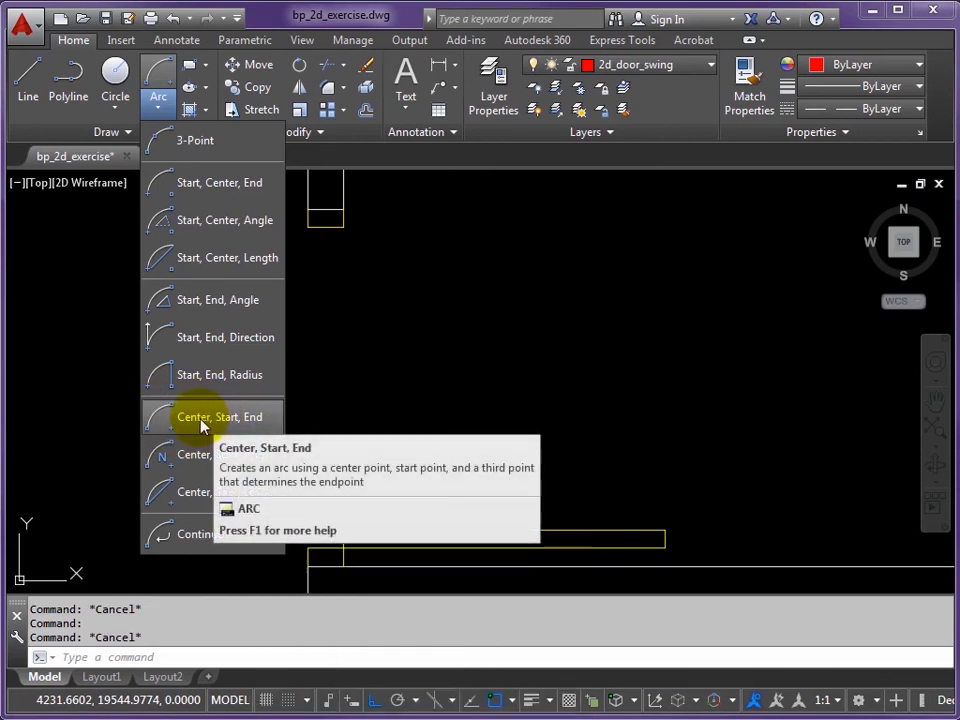
click(202, 424)
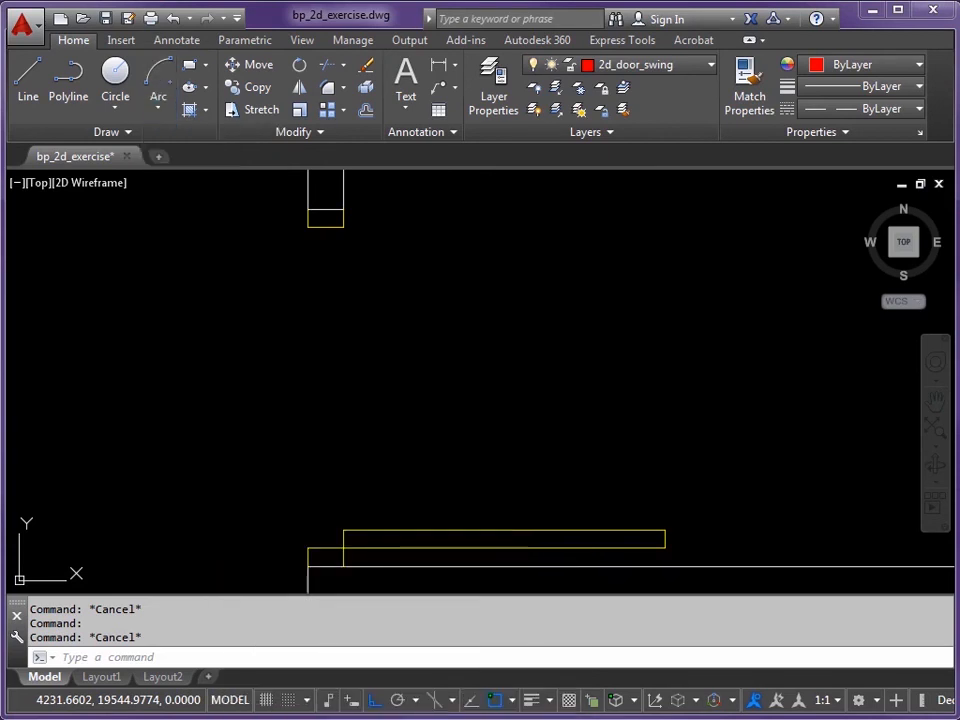
click(343, 549)
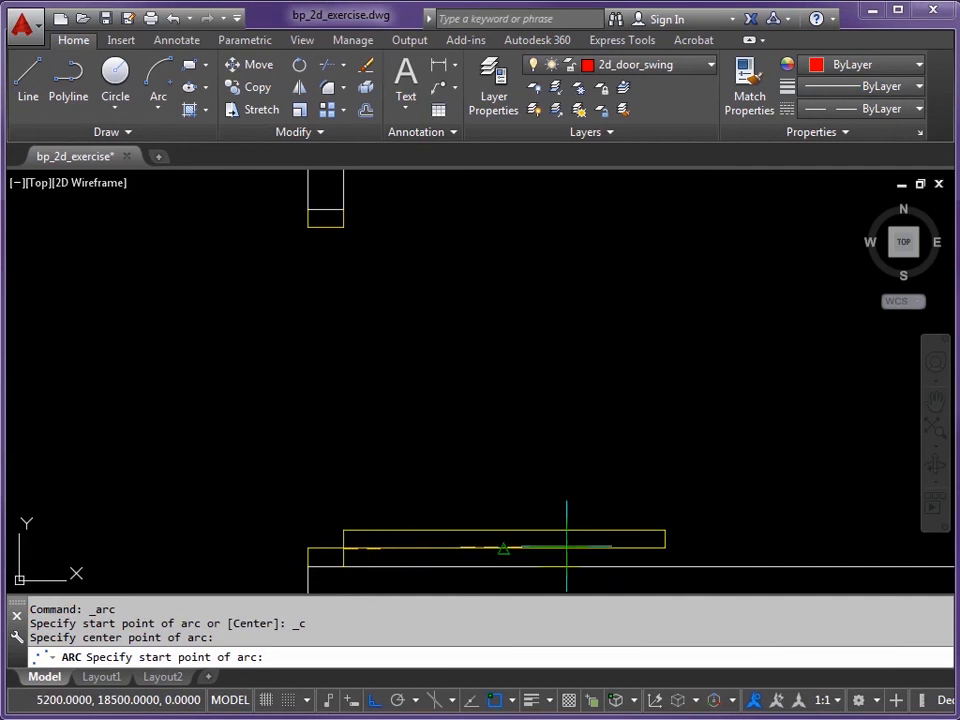
click(665, 548)
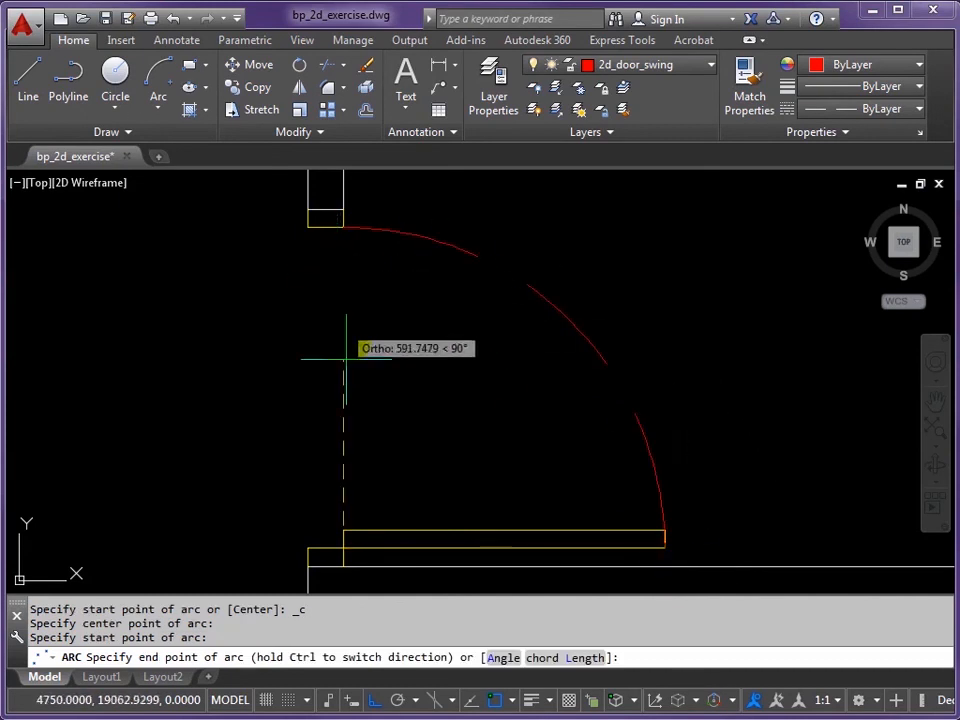
click(376, 701)
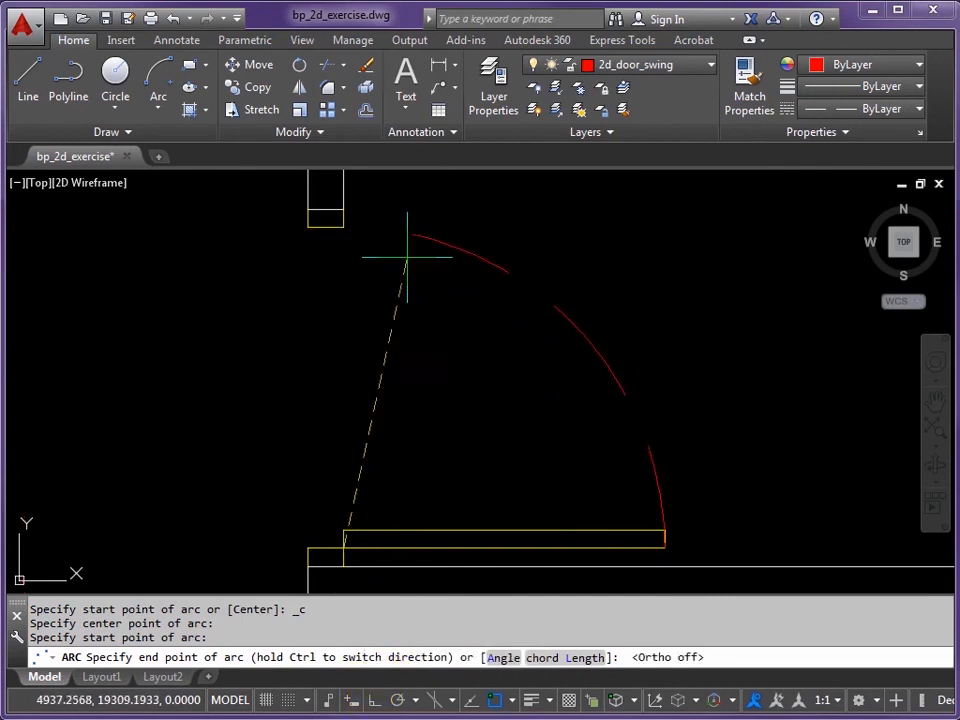
click(343, 227)
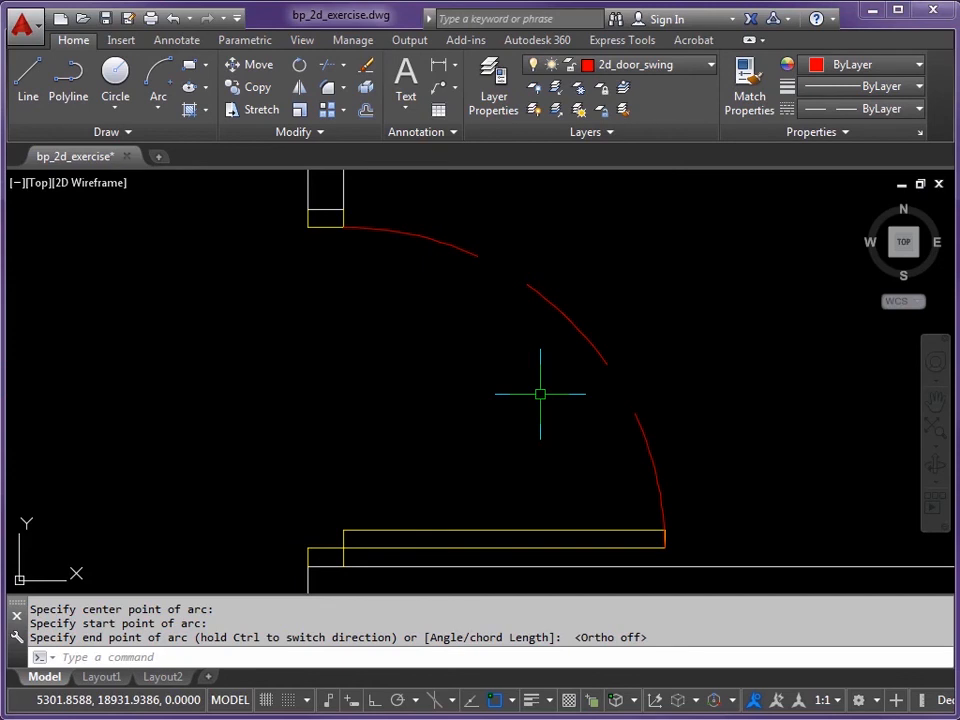
text(LTS)
key(Return)
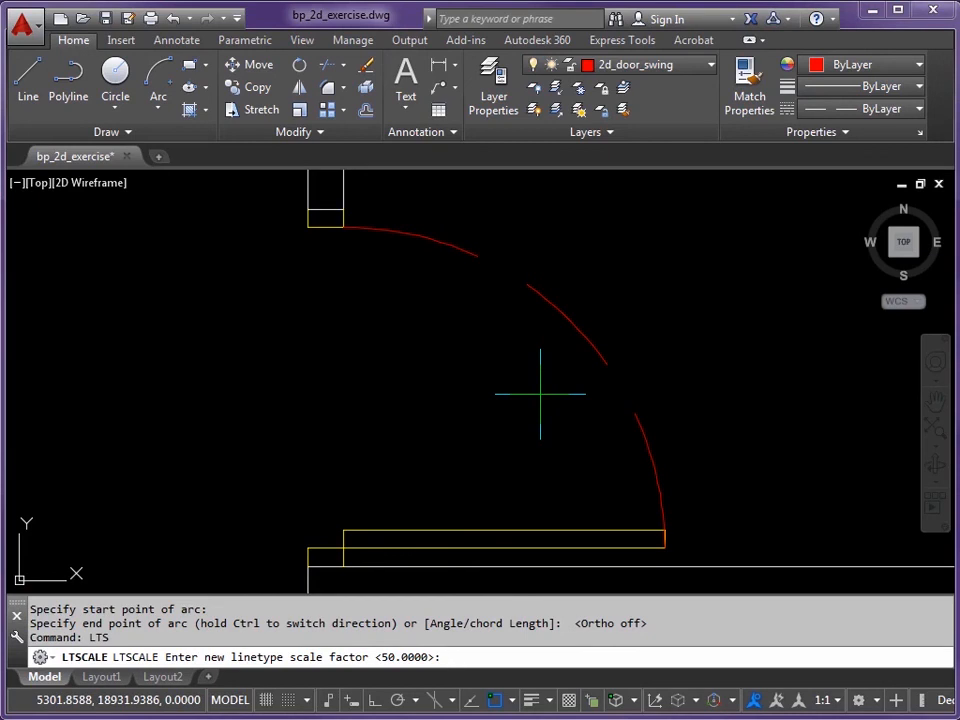
Step: Set LTSCALE to 35 and zoom out to view the whole floor plan
text(35)
key(Return)
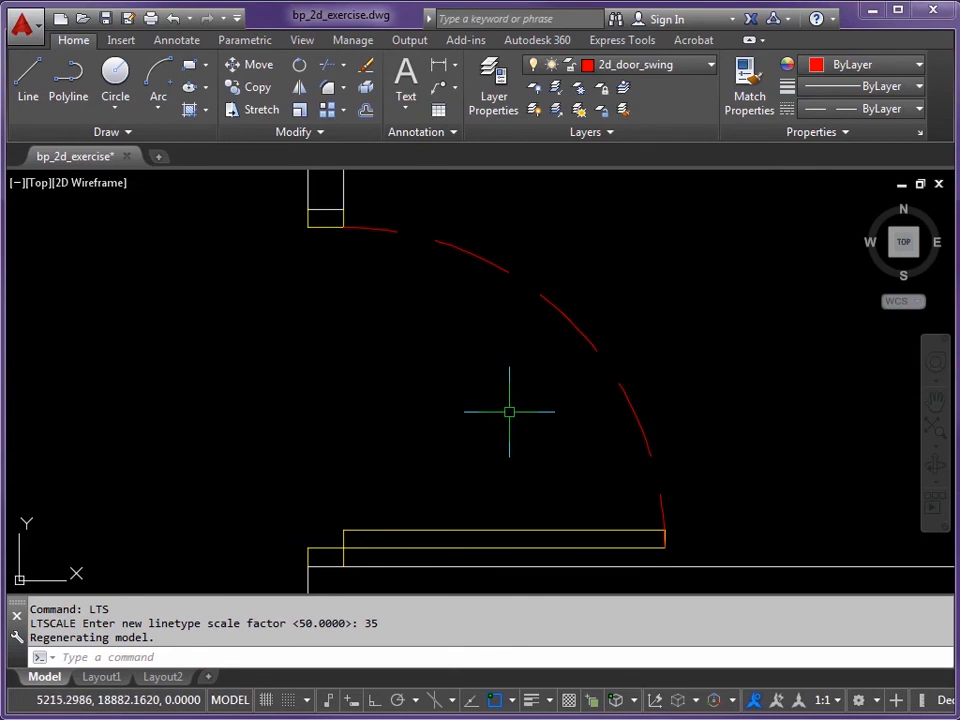
scroll(536, 379, down, 6)
middle_drag(570, 360, 430, 346)
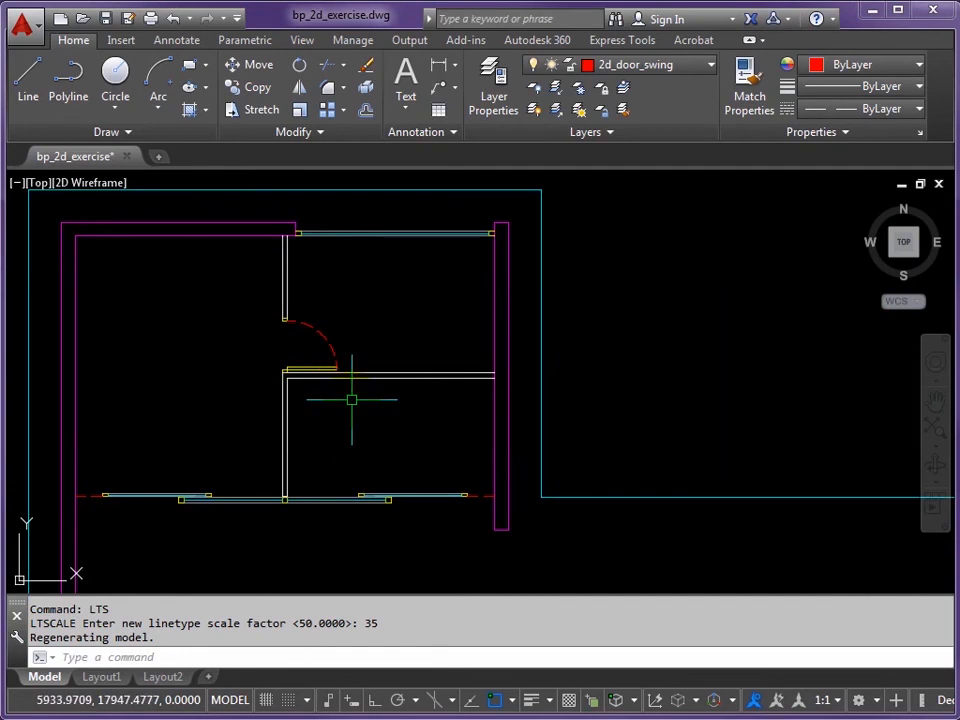
scroll(377, 386, down, 4)
middle_drag(498, 388, 315, 267)
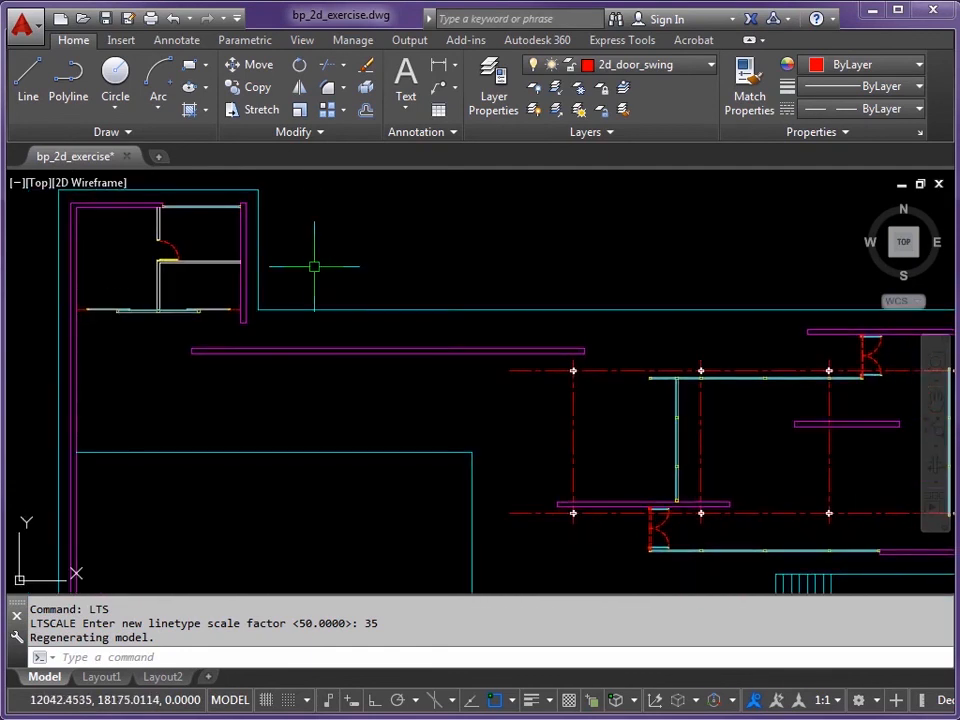